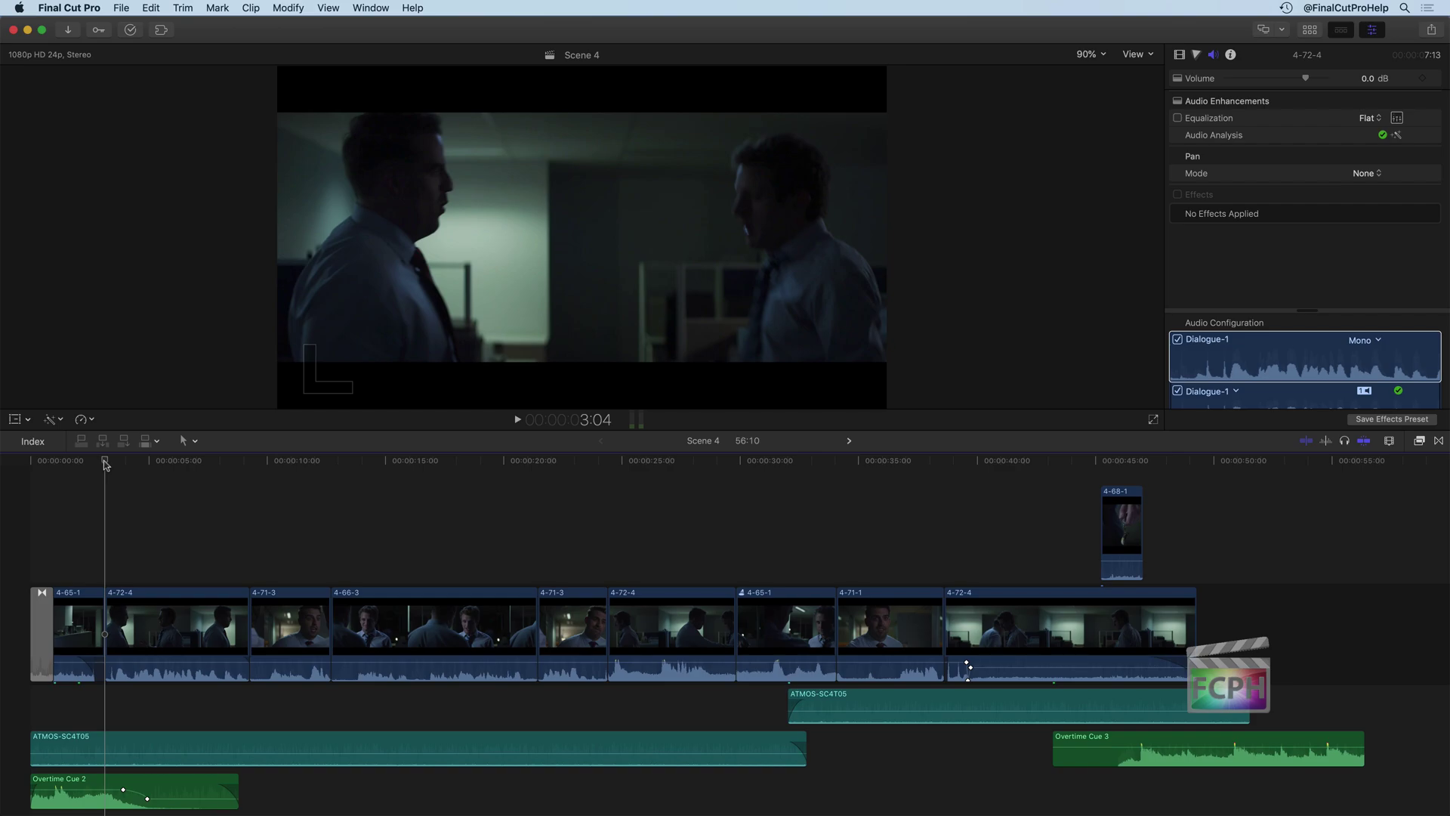
- Show the libraries/clip browser and the inspector beside the Scene 4 timeline
key(super+0)
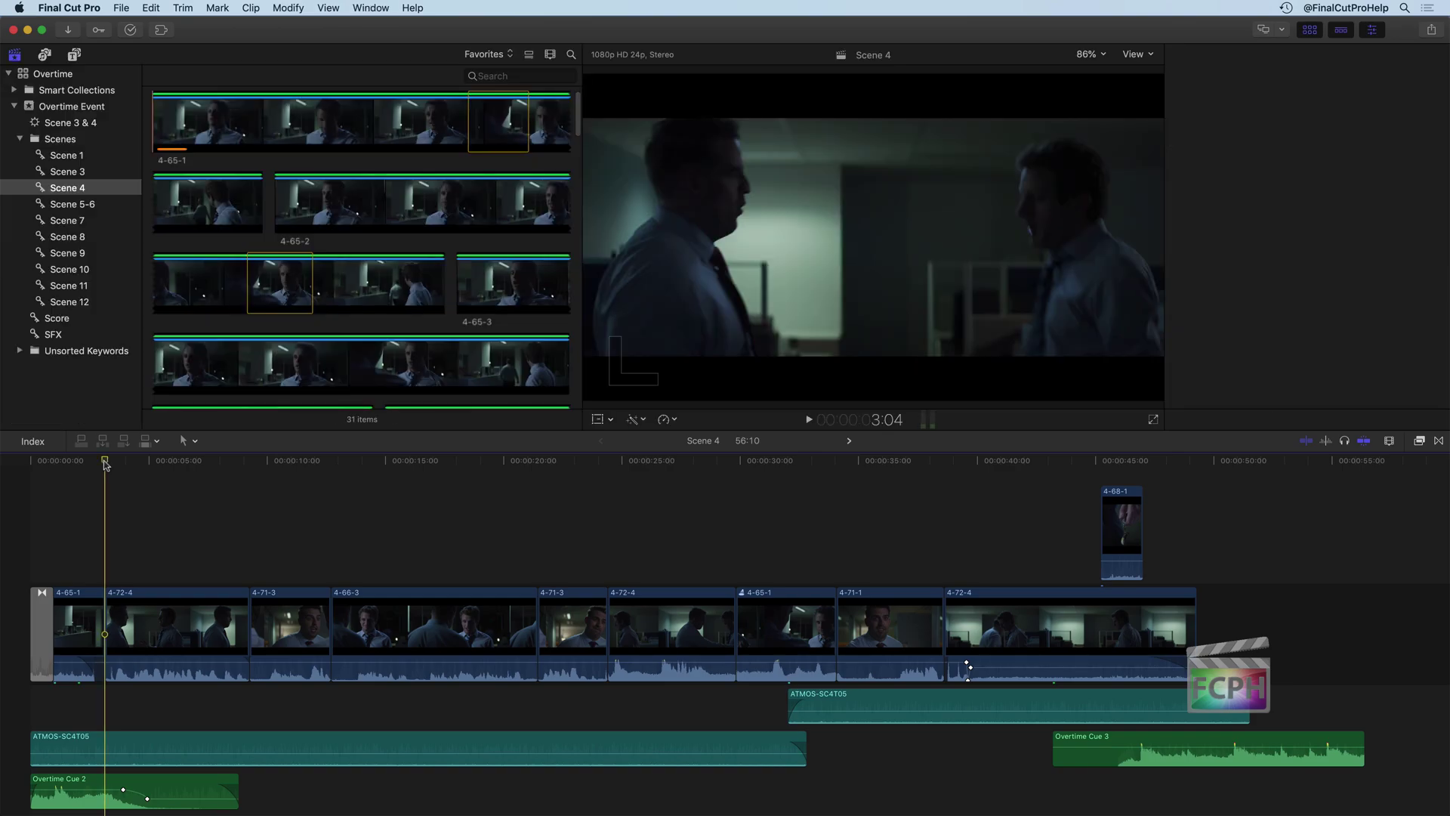
key(super+4)
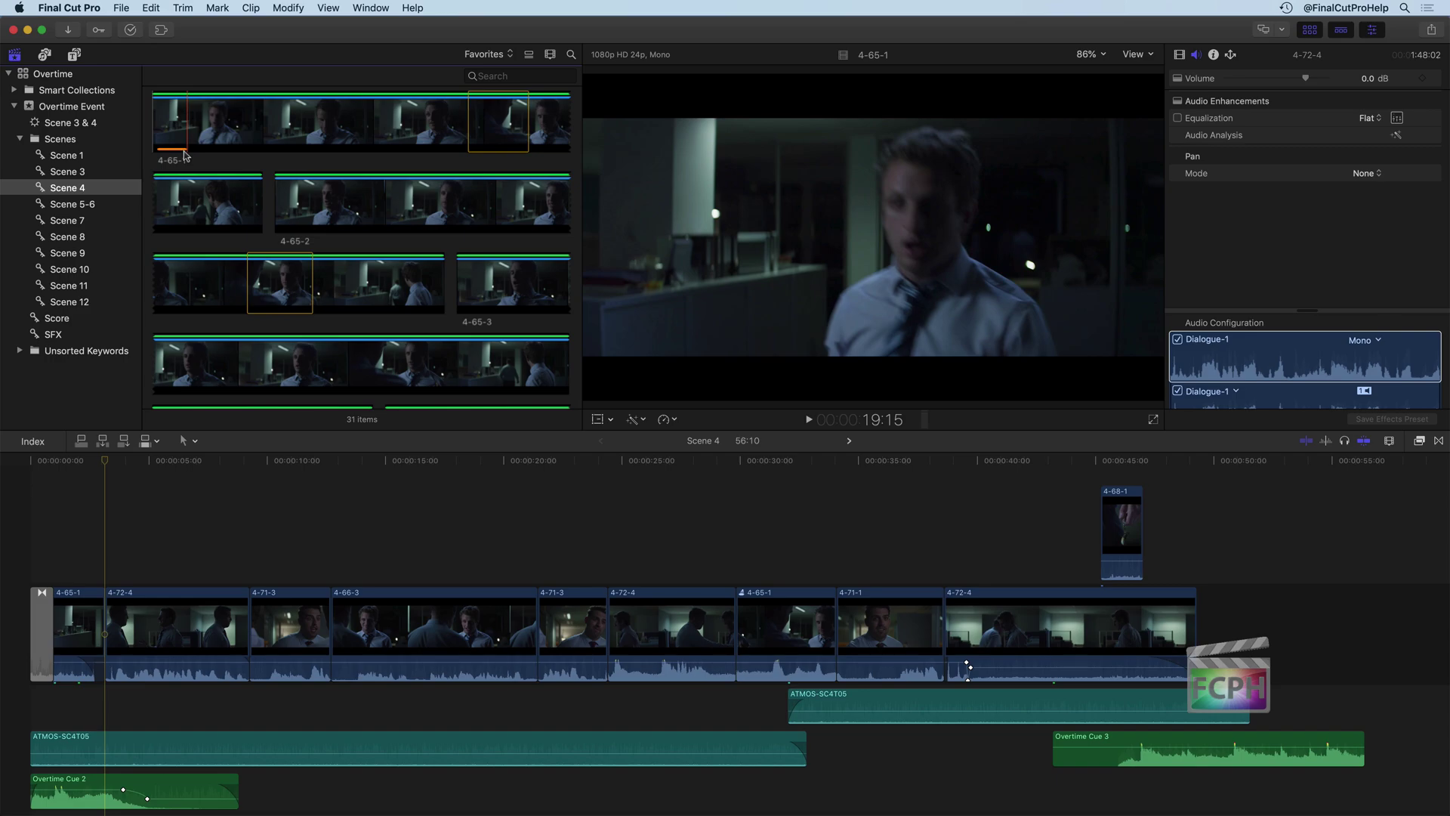
- Switch the browser to Titles and Generators and expand the Titles categories
click(74, 56)
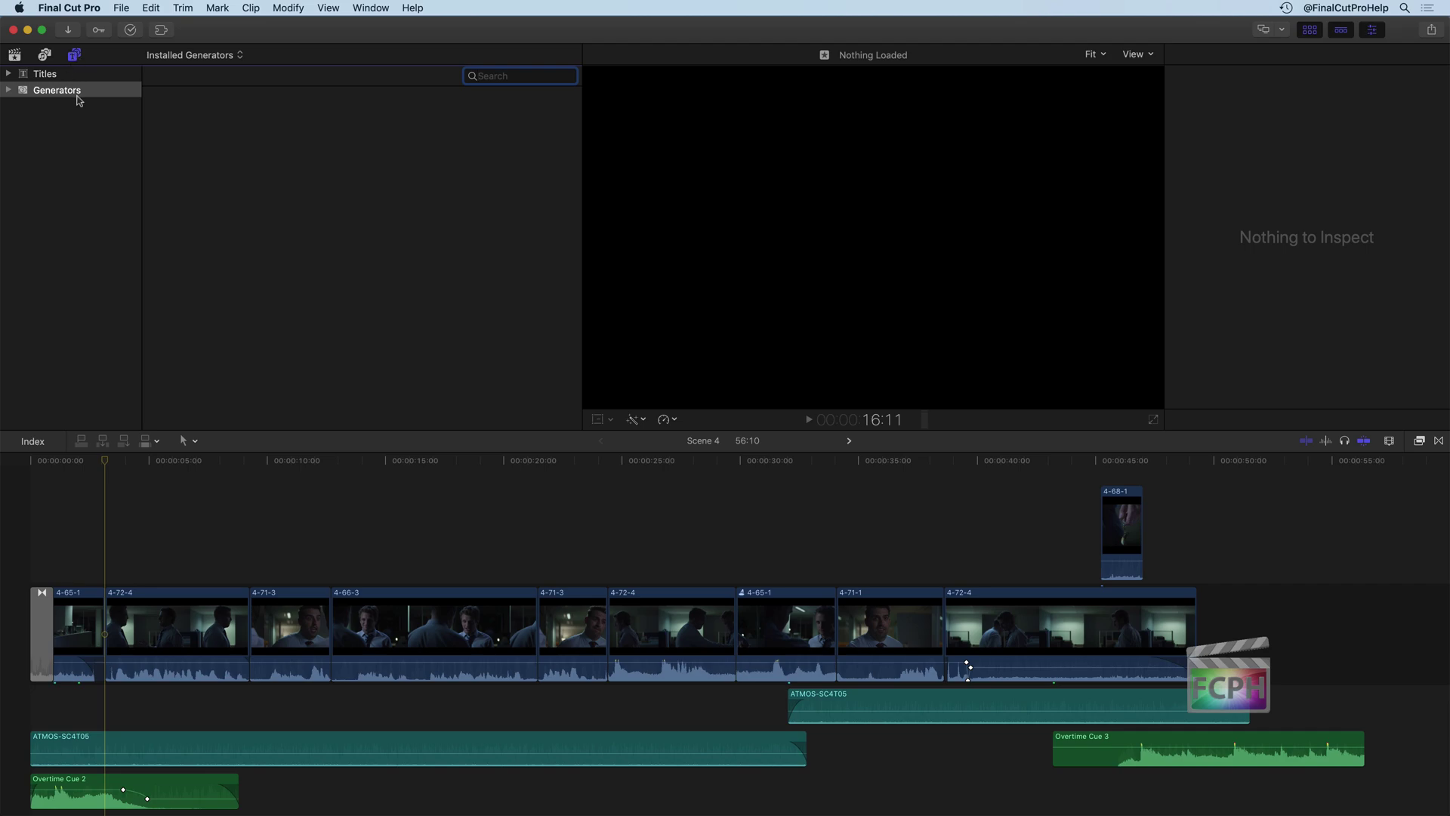
click(80, 74)
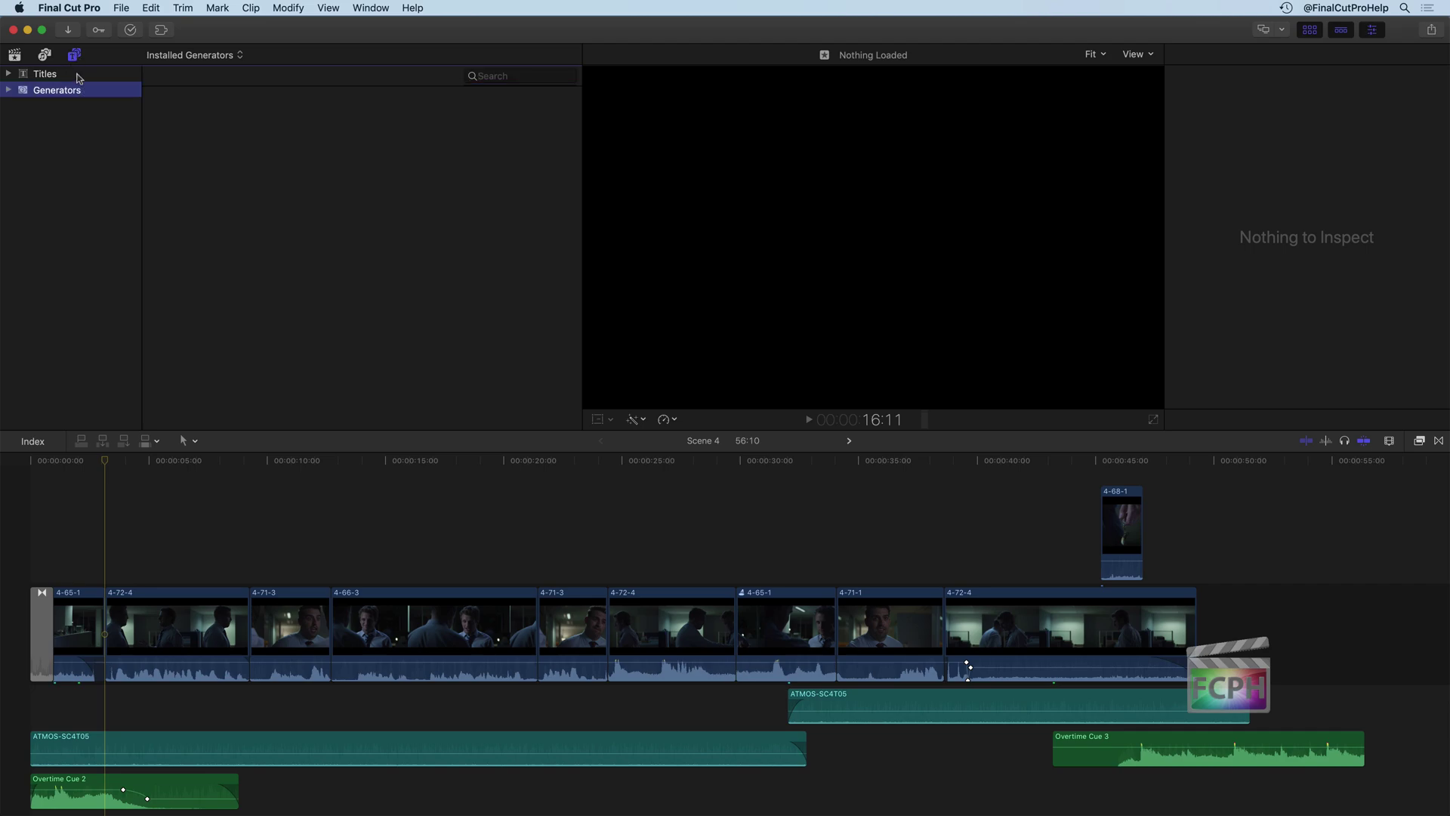
click(8, 74)
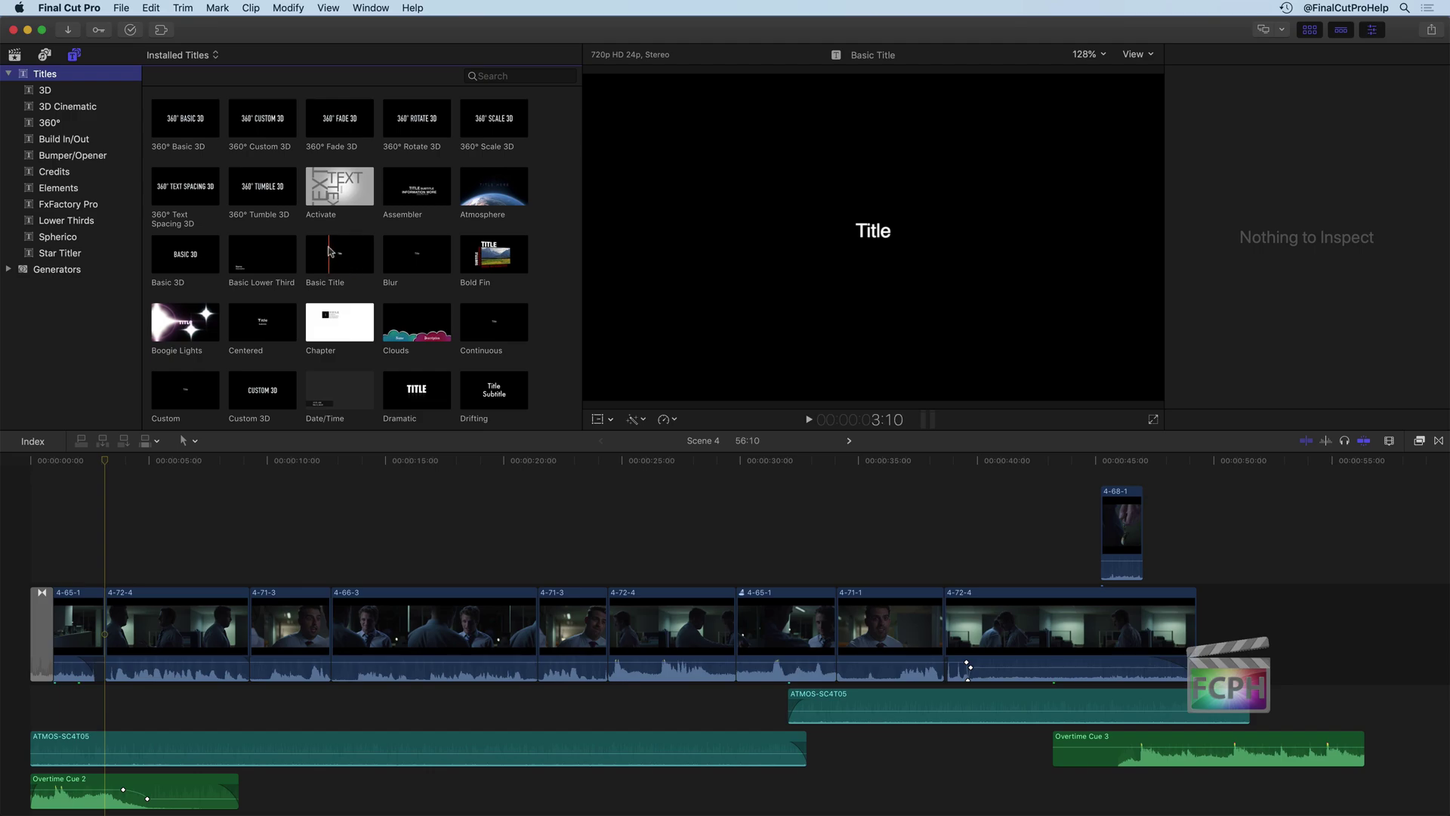
- Drop a Basic Title above the Scene 4 clips, extend it by 04:20, and park the playhead on it
drag(340, 259, 326, 532)
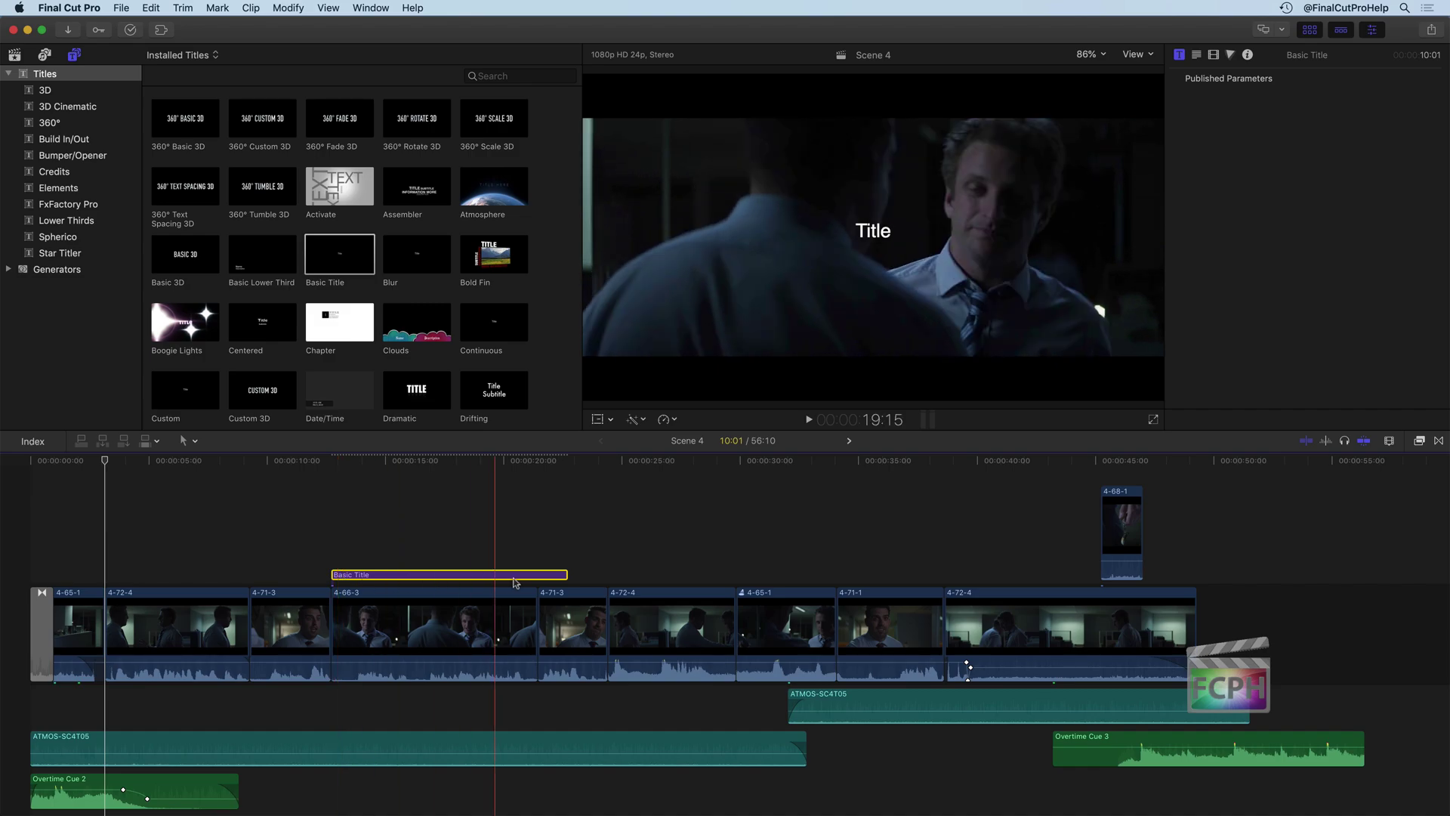
drag(567, 579, 677, 580)
click(469, 576)
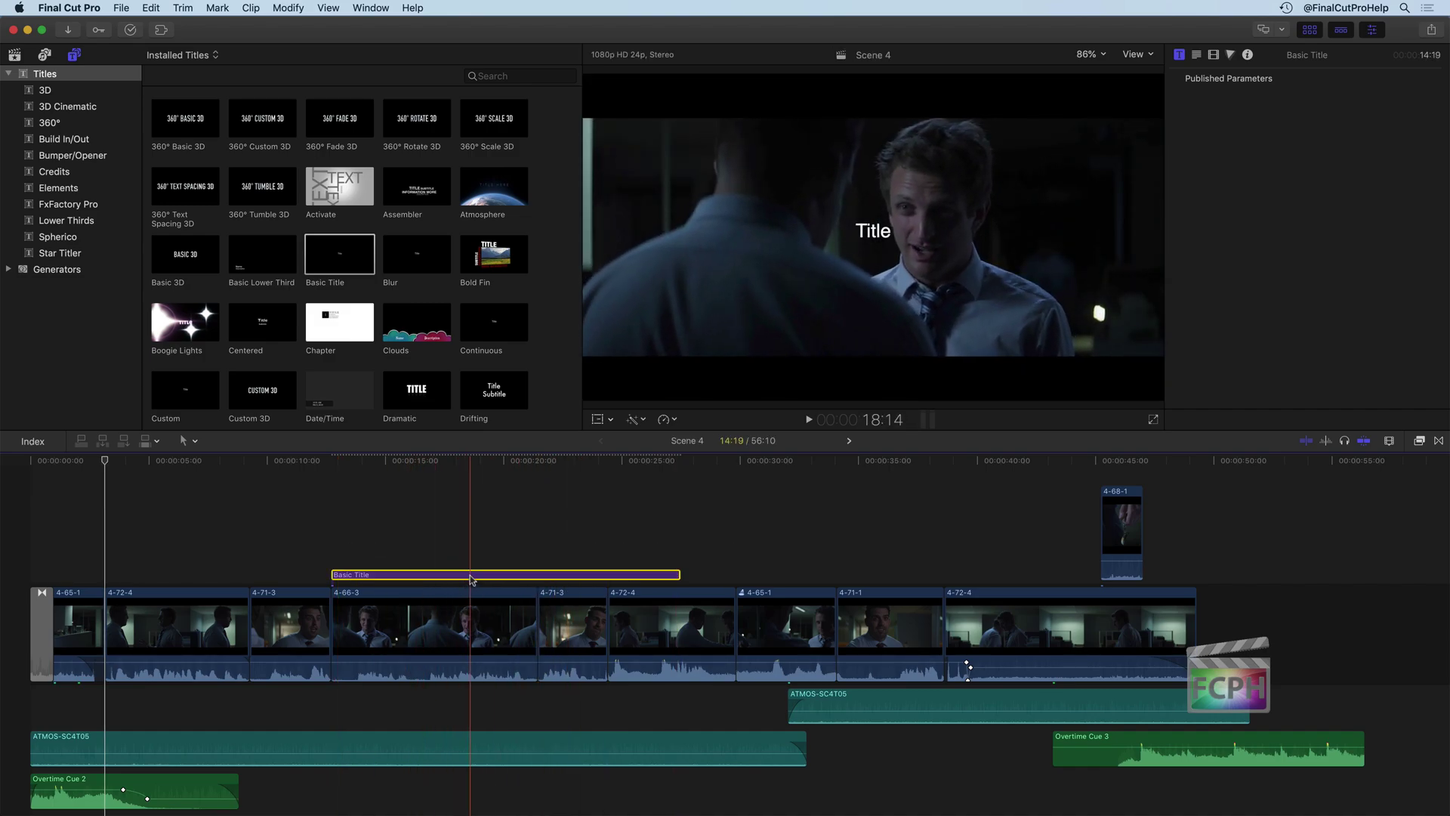
click(471, 578)
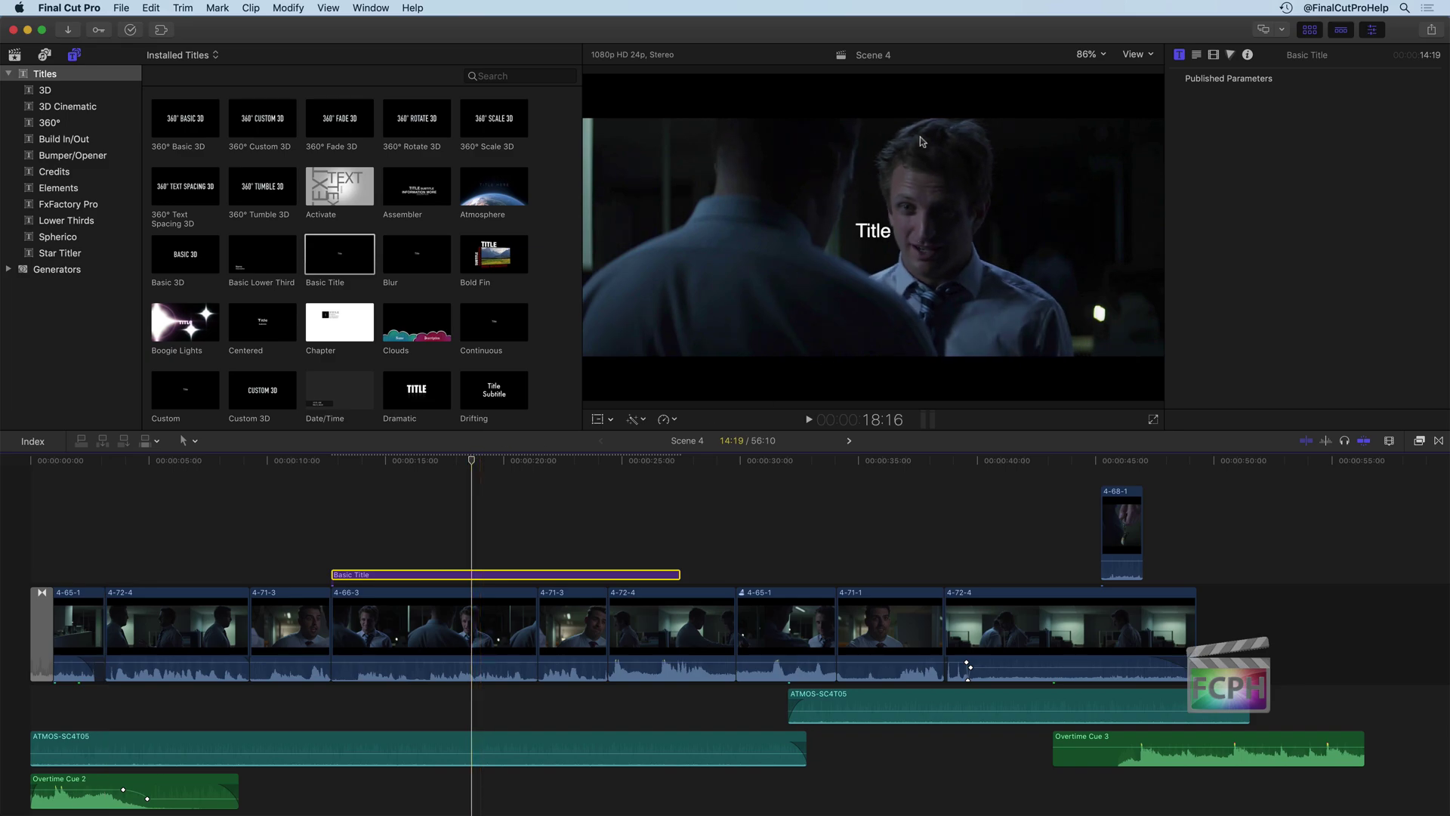
- Replace the Basic Title's placeholder word 'Title' with 'Overtime' in the viewer
double_click(876, 236)
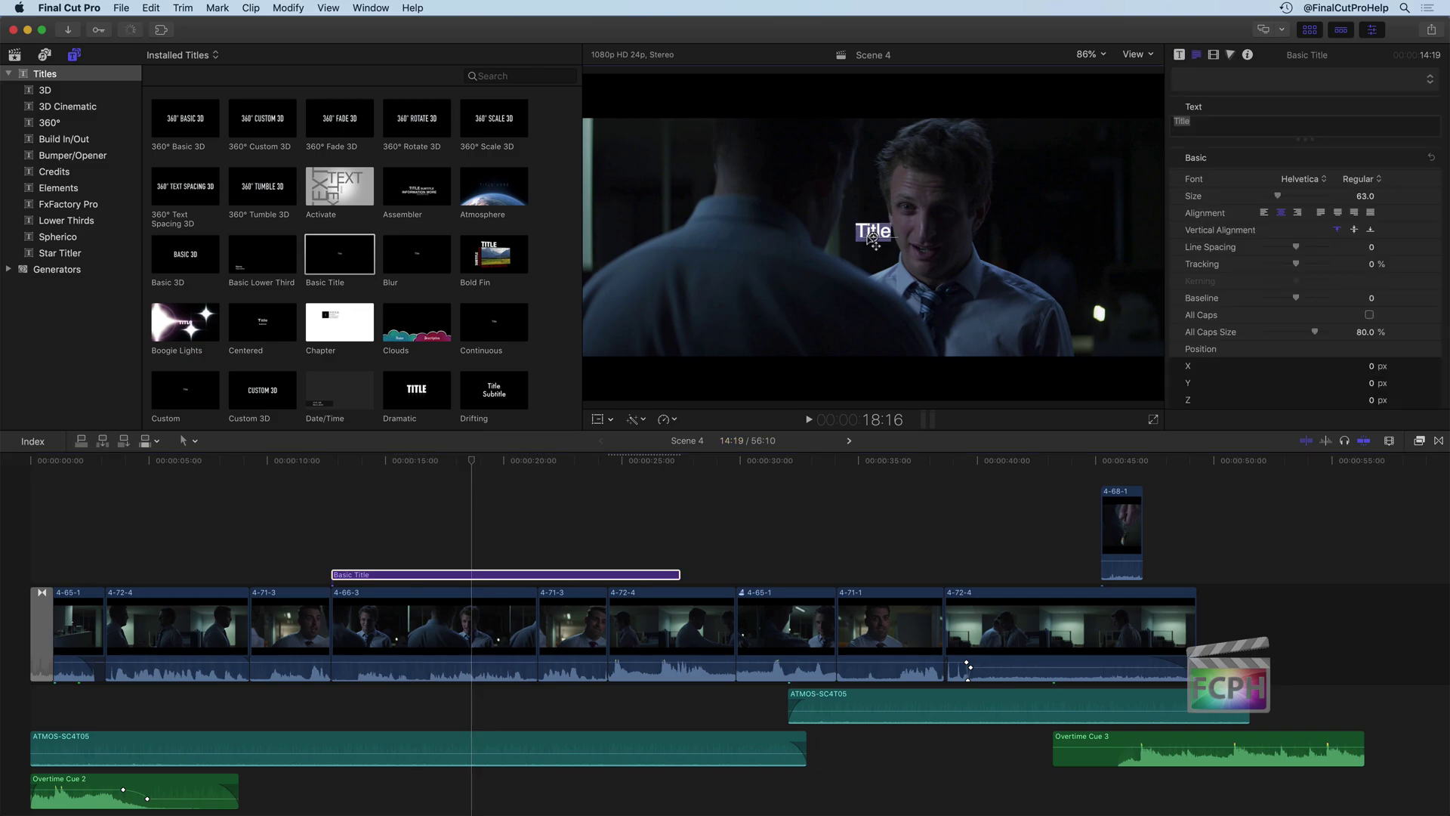
click(870, 236)
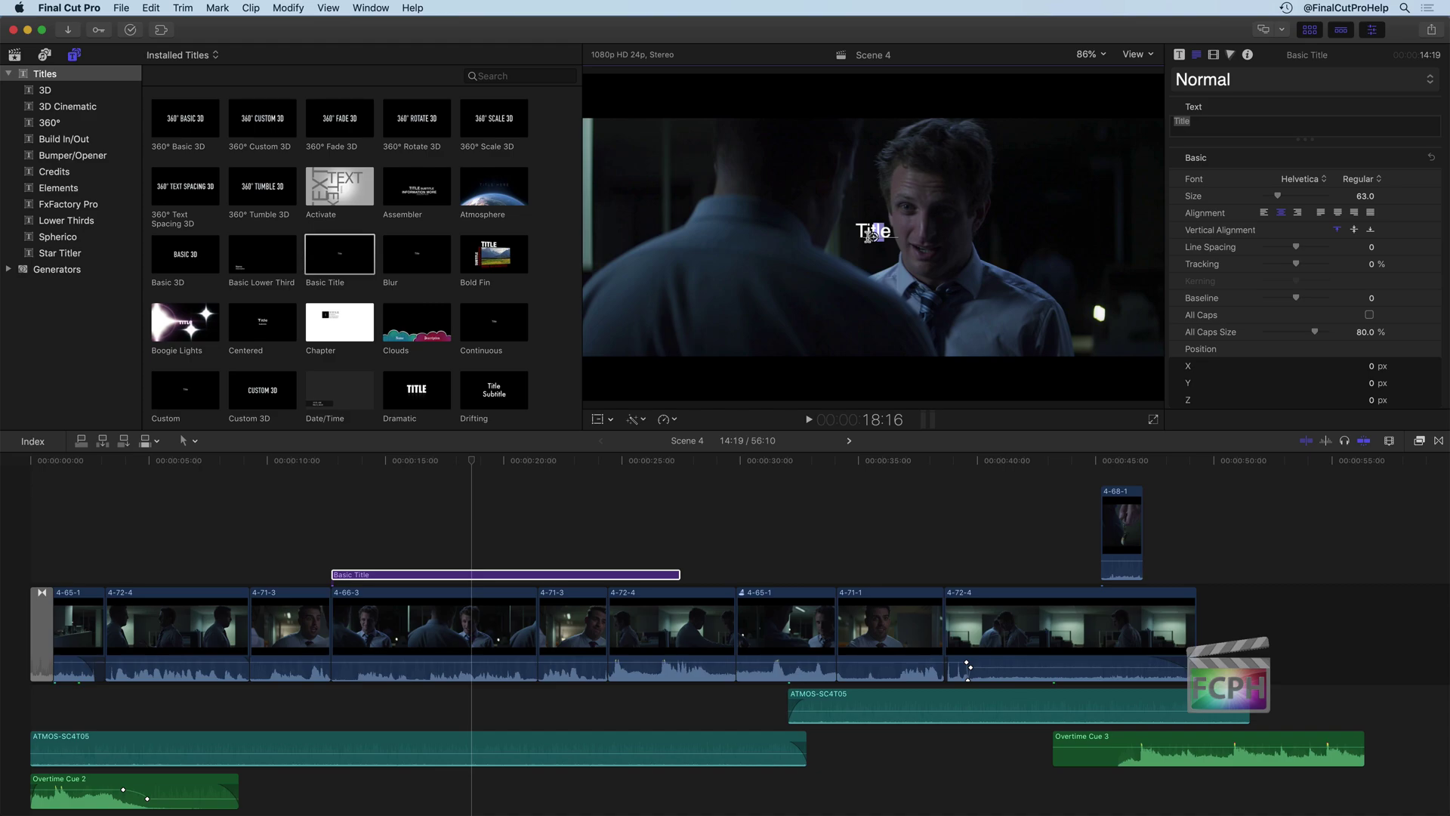
double_click(873, 235)
text(Overtime)
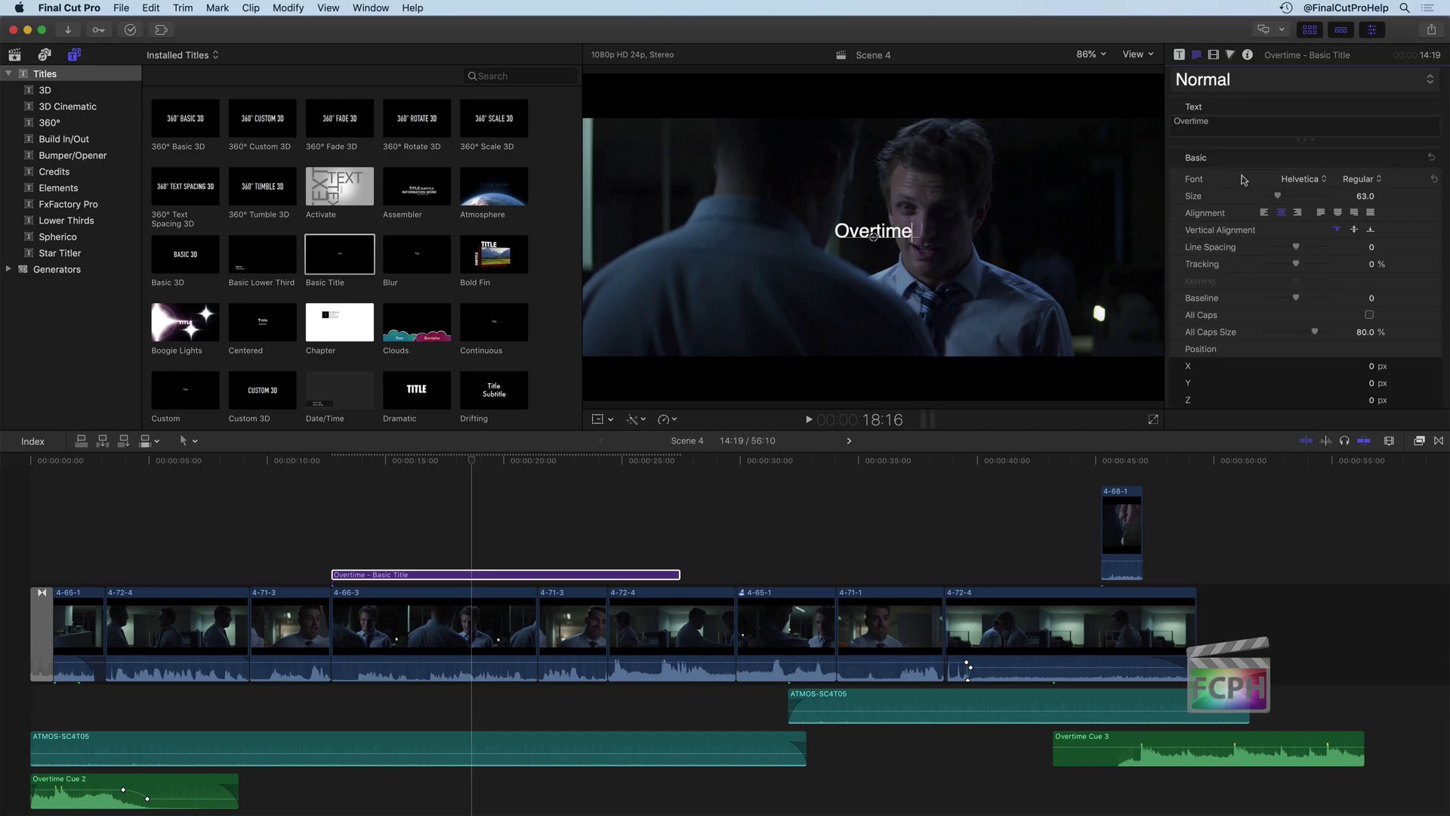
- Set the Overtime title's font to Impact, leaving the style presets unapplied
click(1218, 85)
mouse_move(1223, 127)
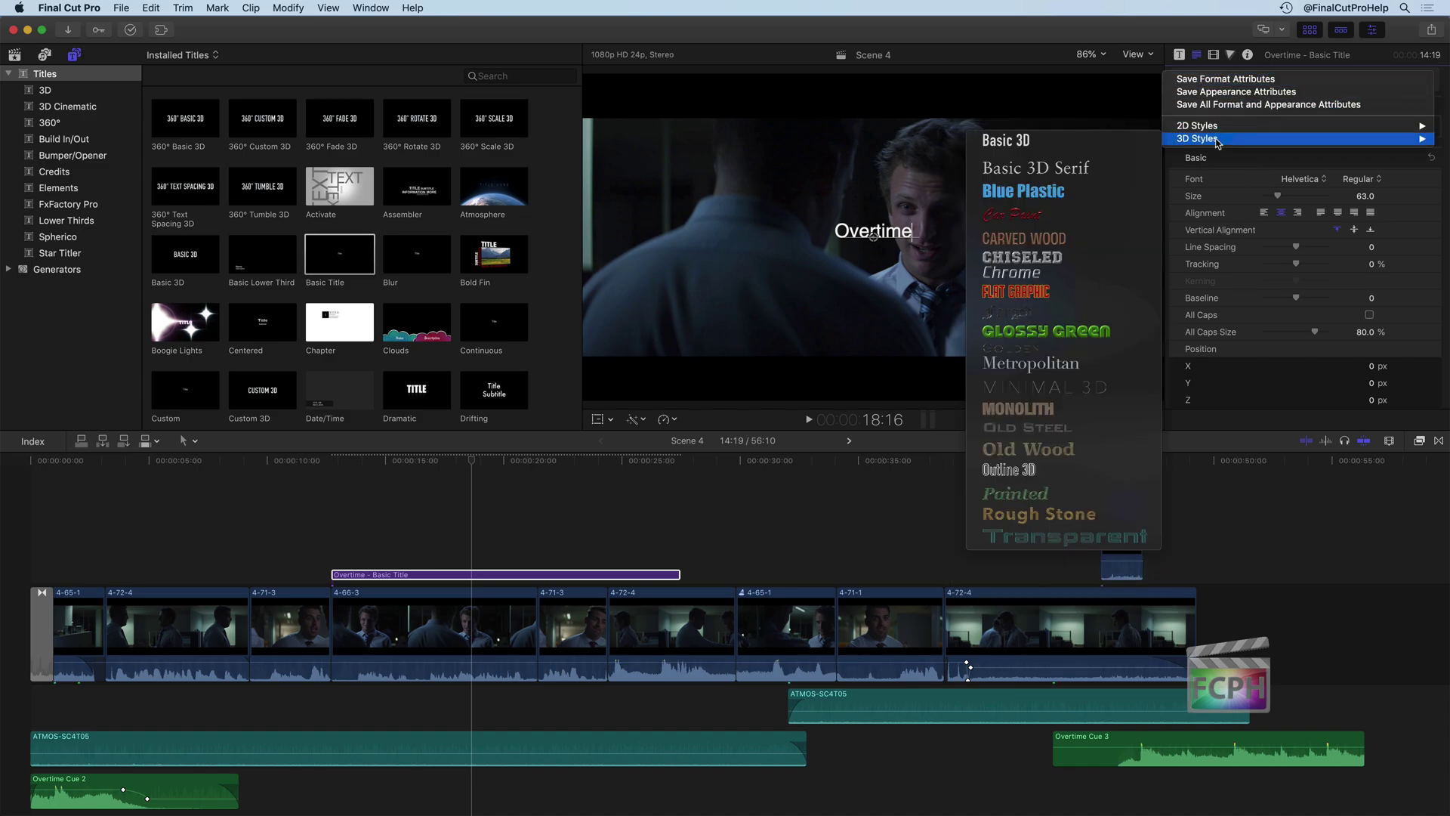
click(1223, 157)
click(1225, 159)
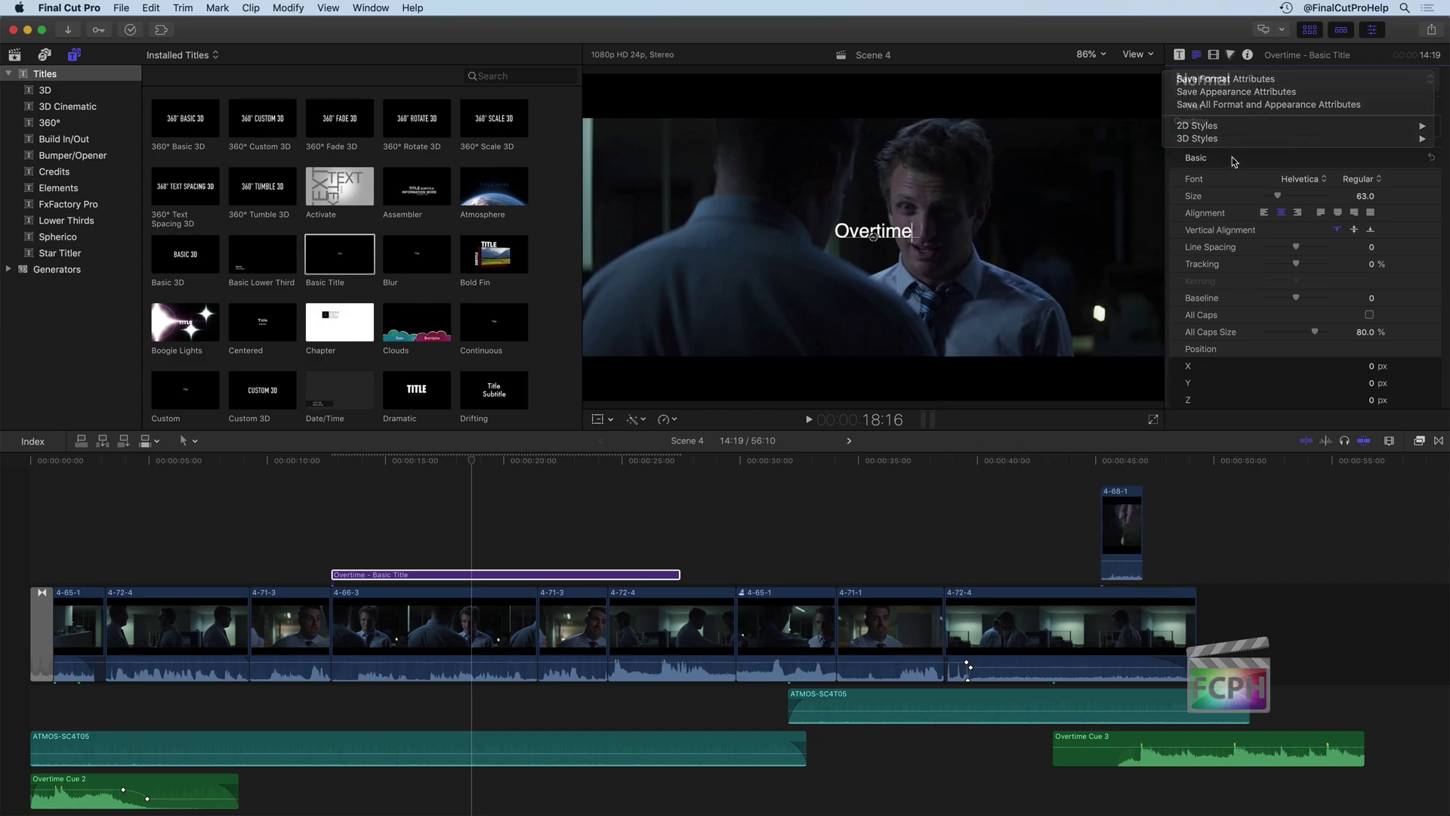
click(1305, 181)
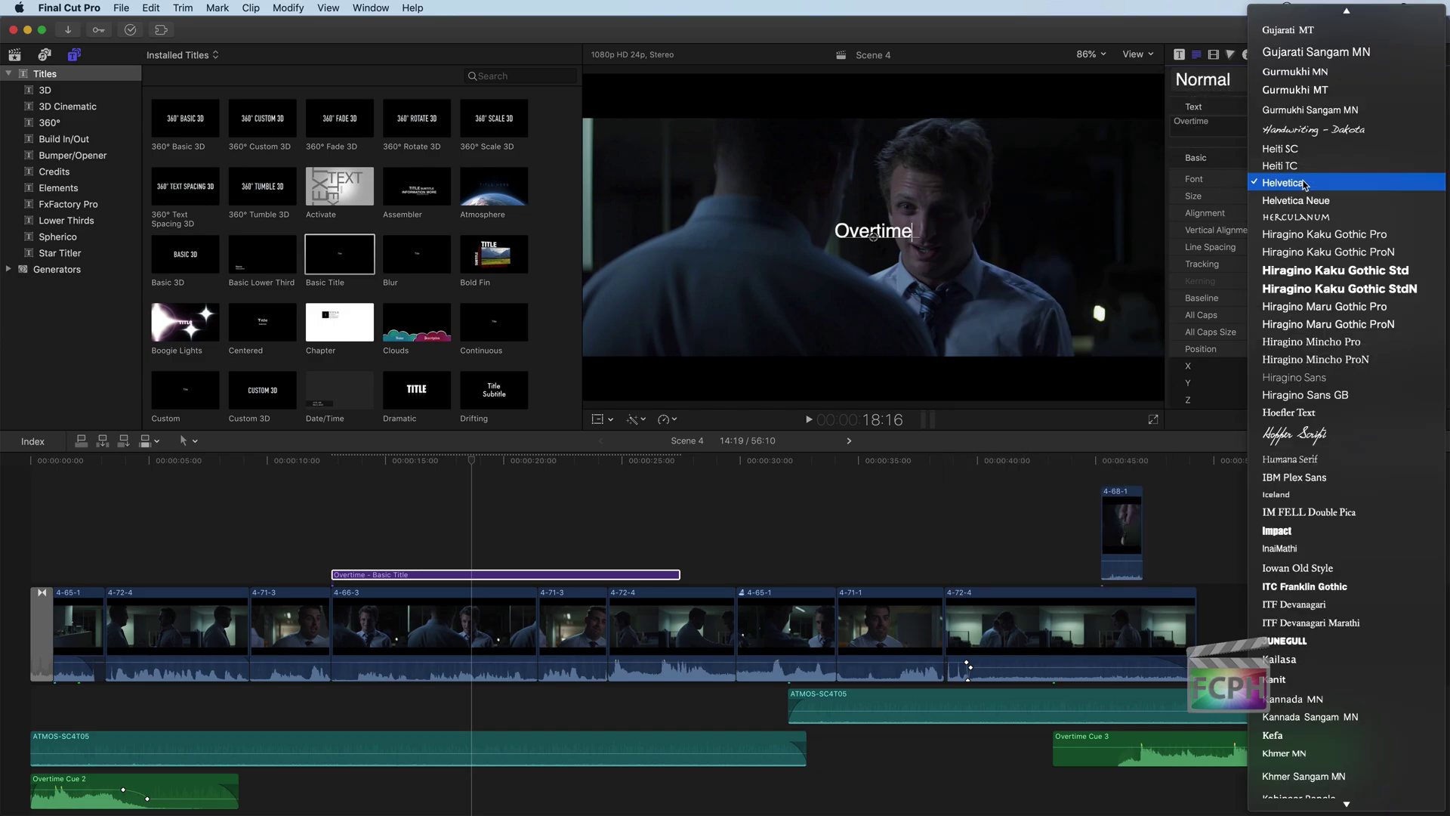
click(1299, 532)
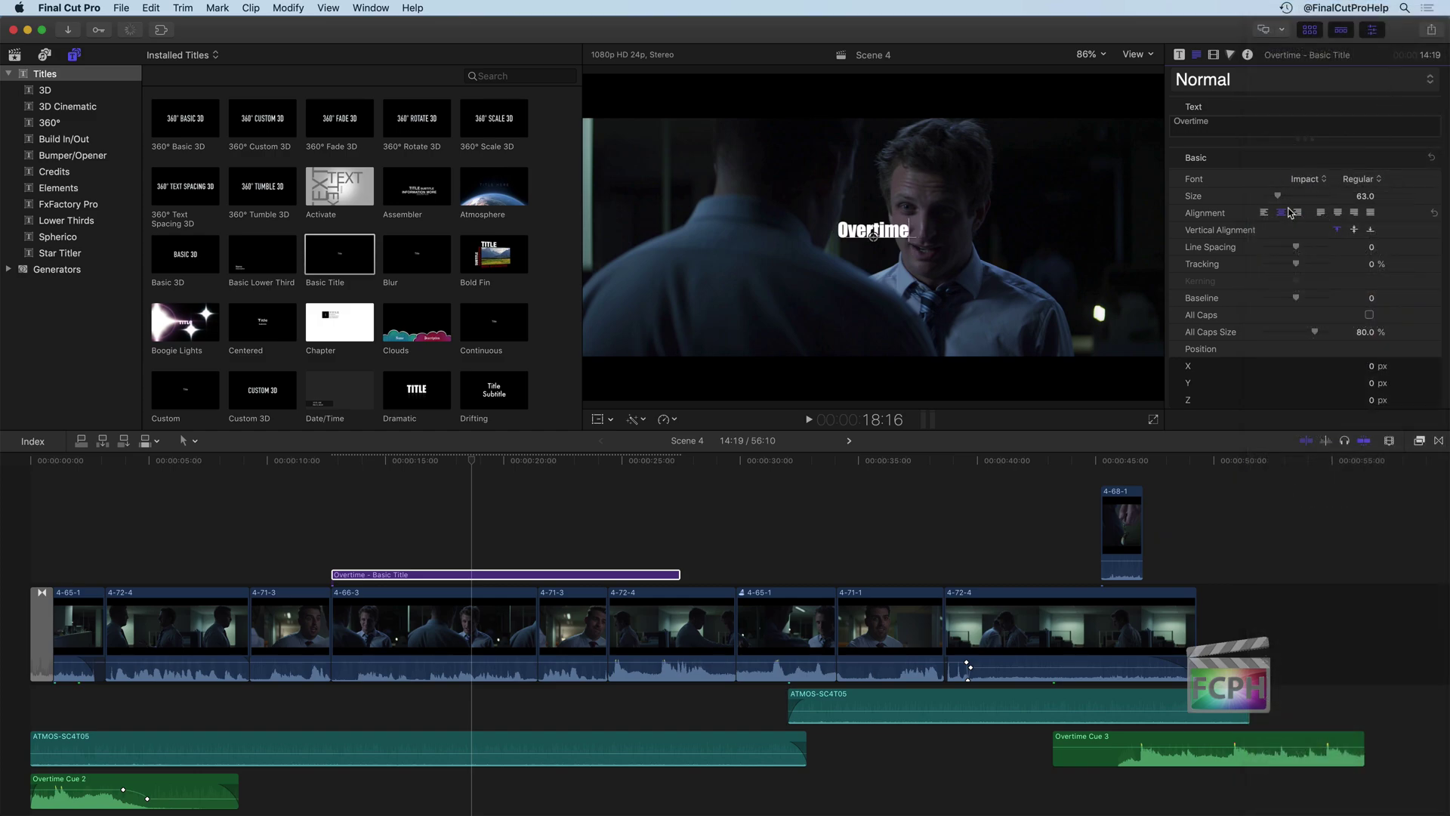
- Enlarge the title to size 203, widen tracking to 31.52%, and shrink 'time' to size 61
drag(1278, 197, 1309, 252)
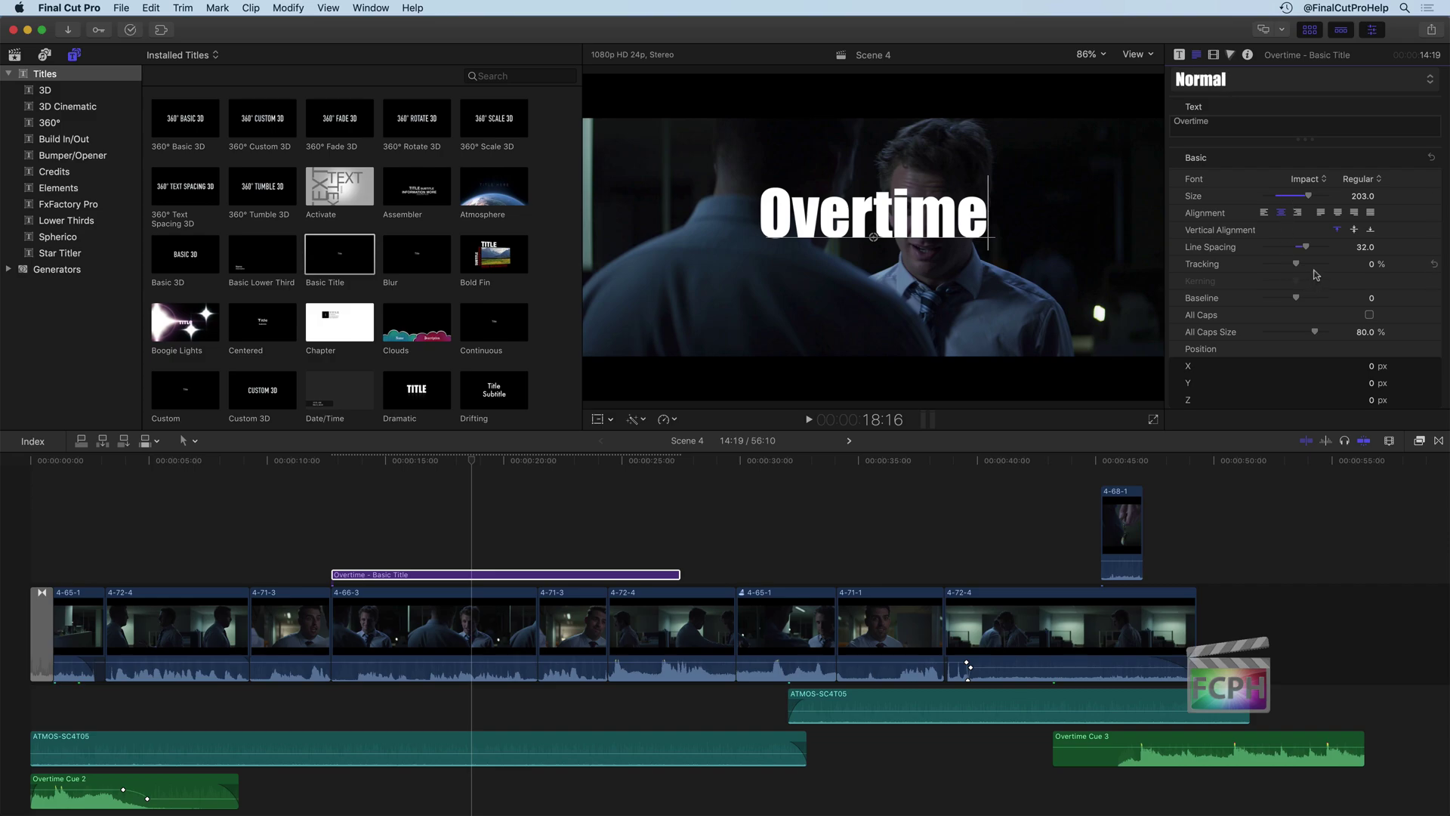
mouse_move(1297, 263)
mouse_down()
mouse_move(1309, 265)
mouse_move(1301, 249)
mouse_up()
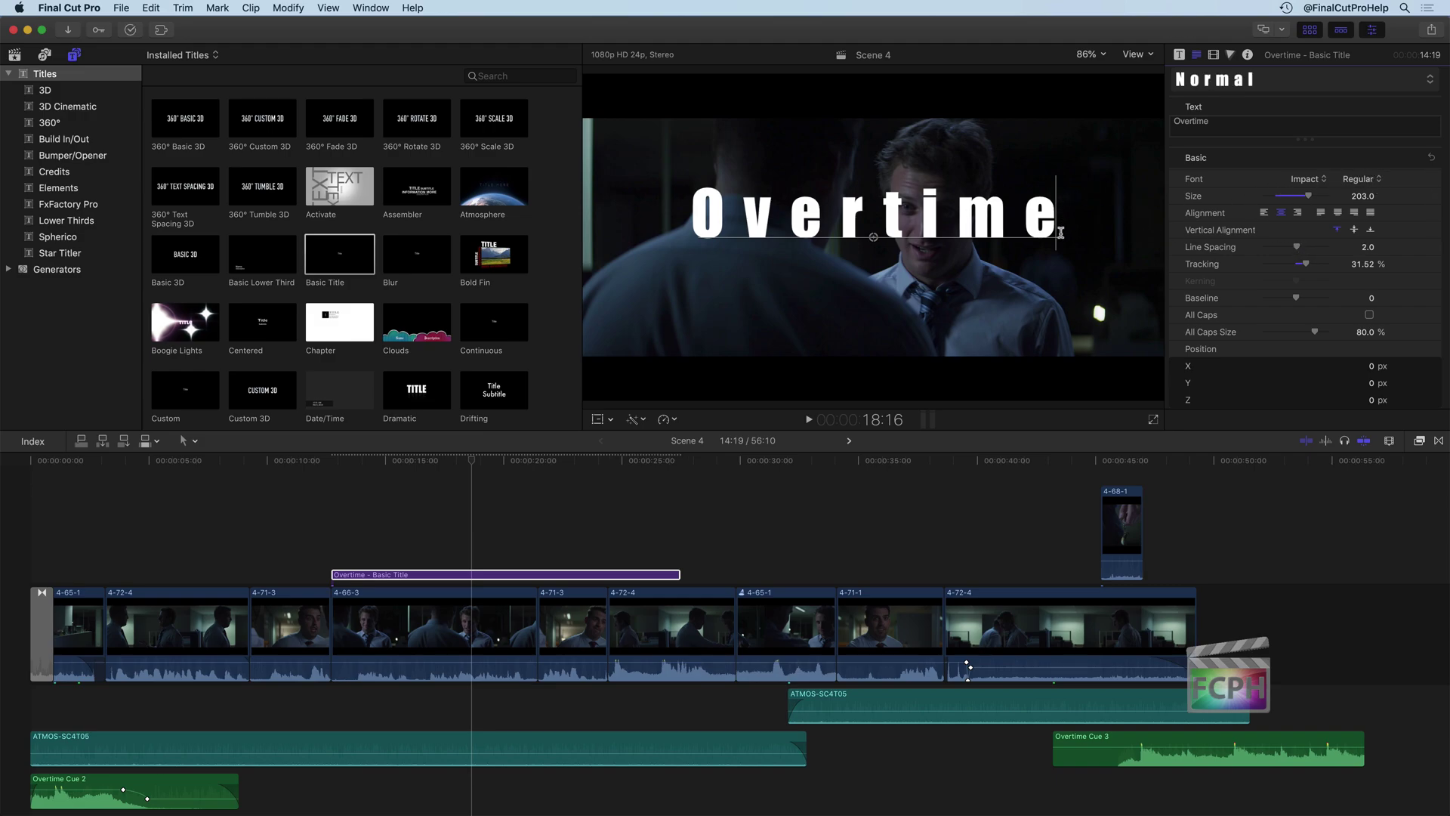
drag(1060, 231, 886, 228)
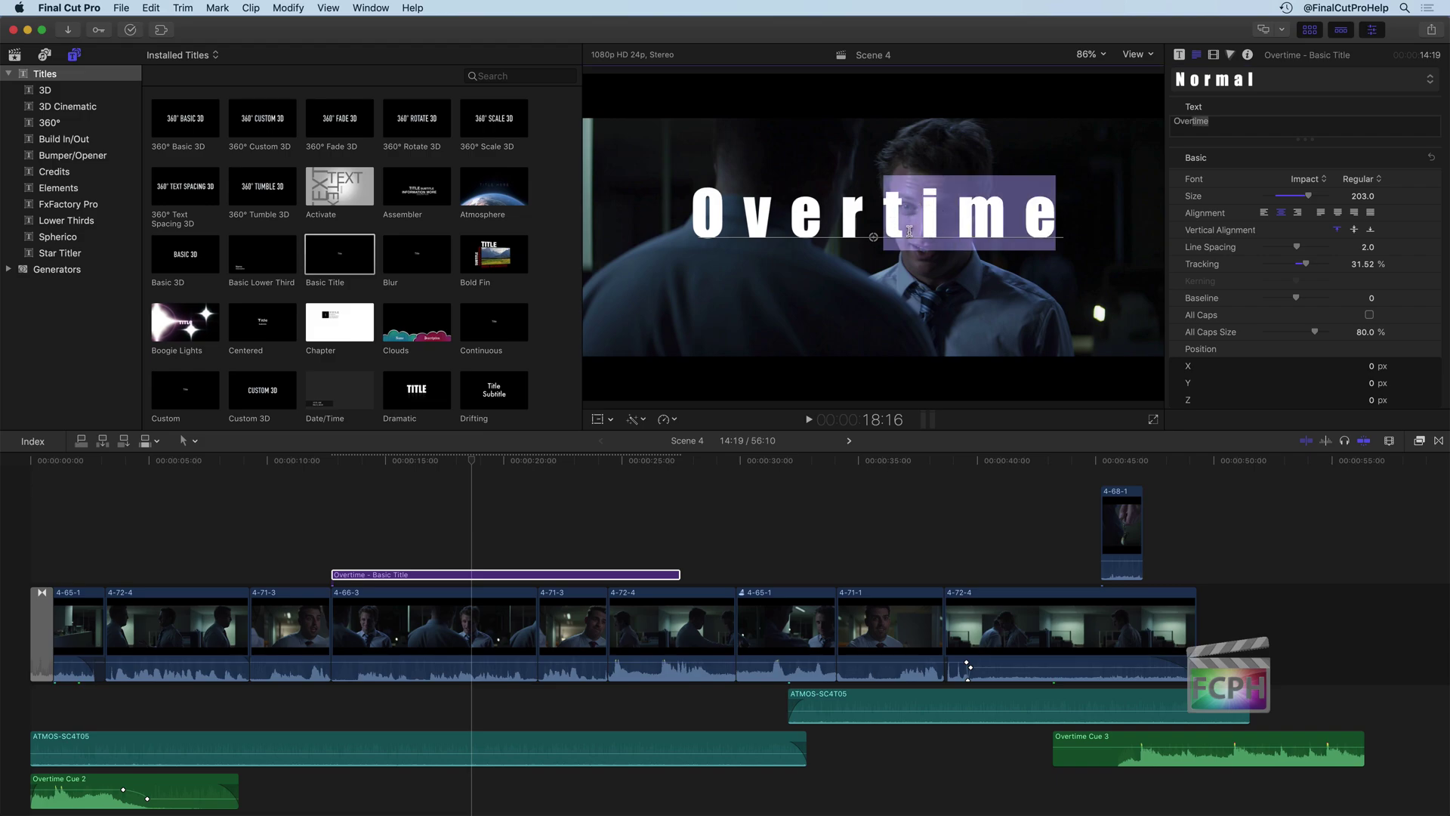
drag(1311, 198, 1280, 199)
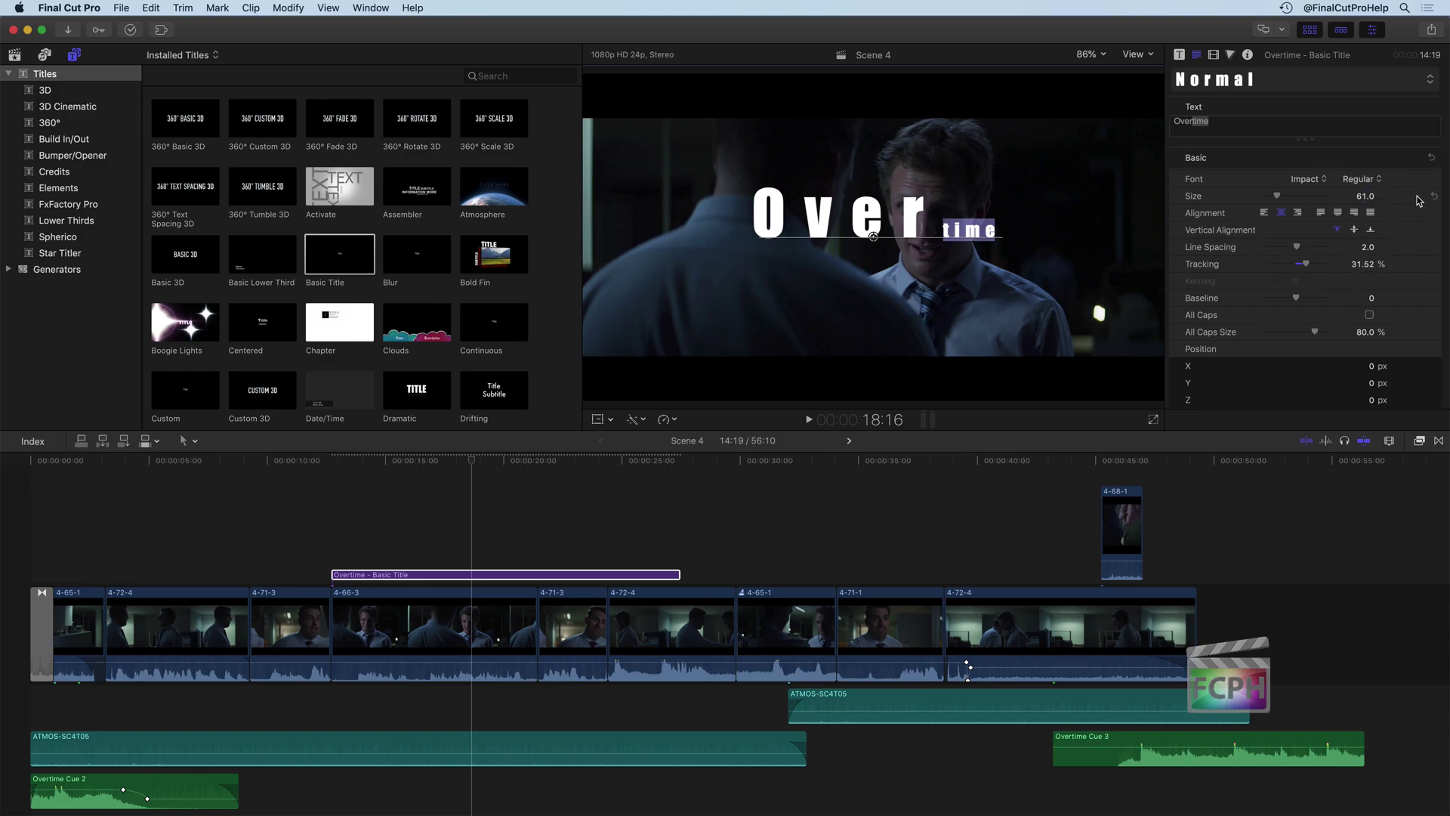
- Select the whole word, set its size to 80, and turn on All Caps
key(Up)
key(Up)
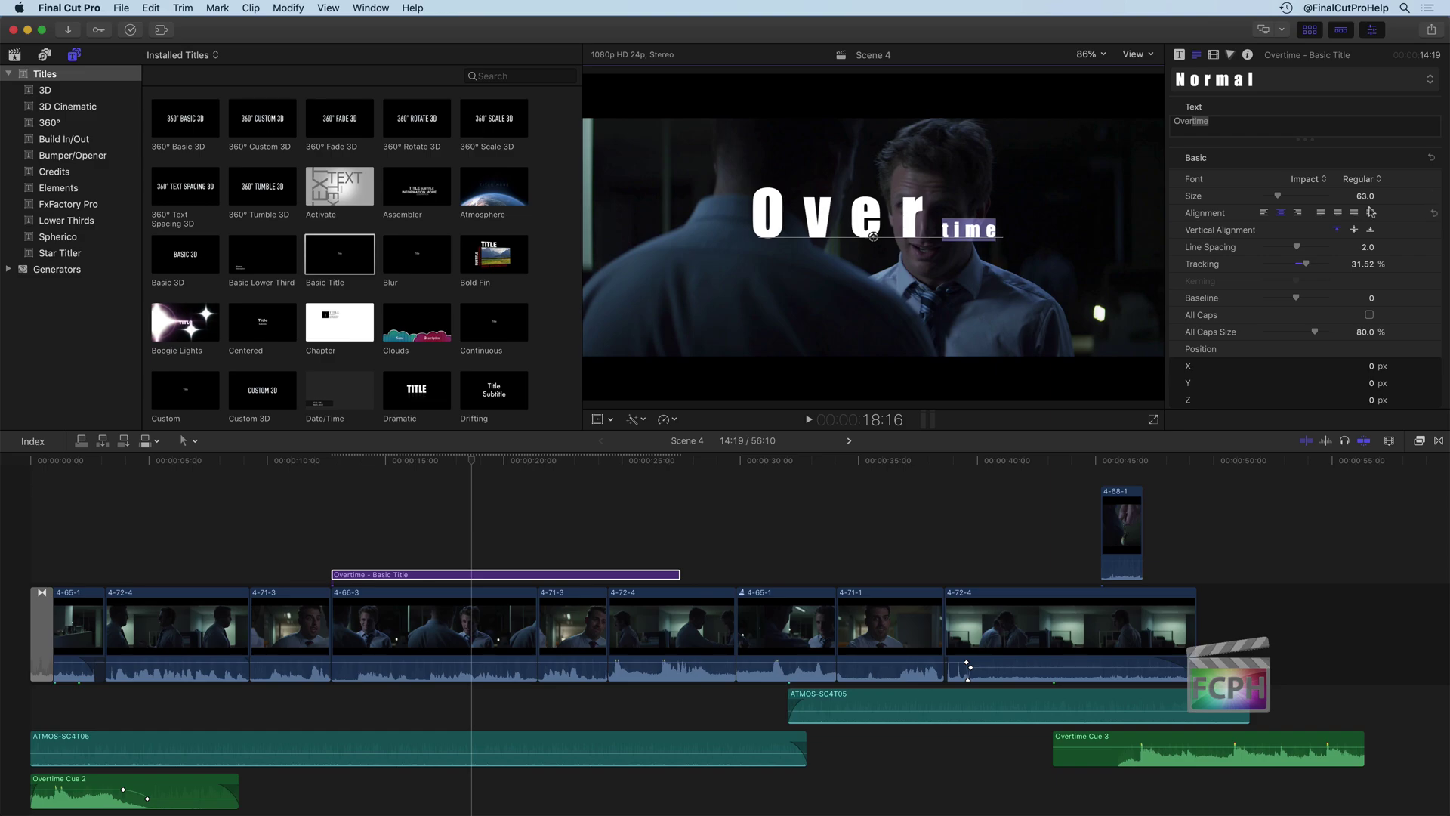
drag(1232, 125, 1175, 123)
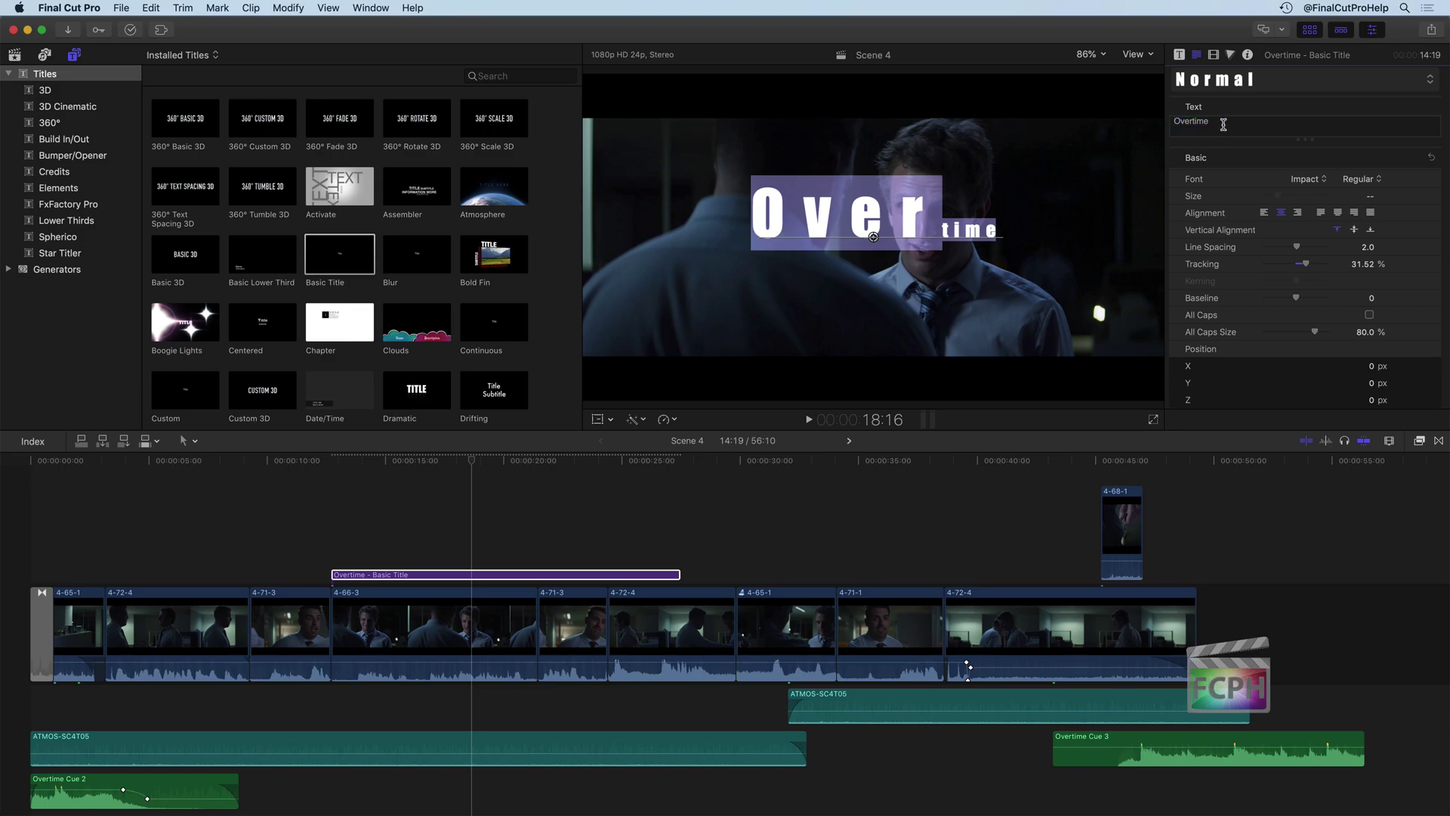
drag(1371, 201, 1368, 193)
click(1368, 199)
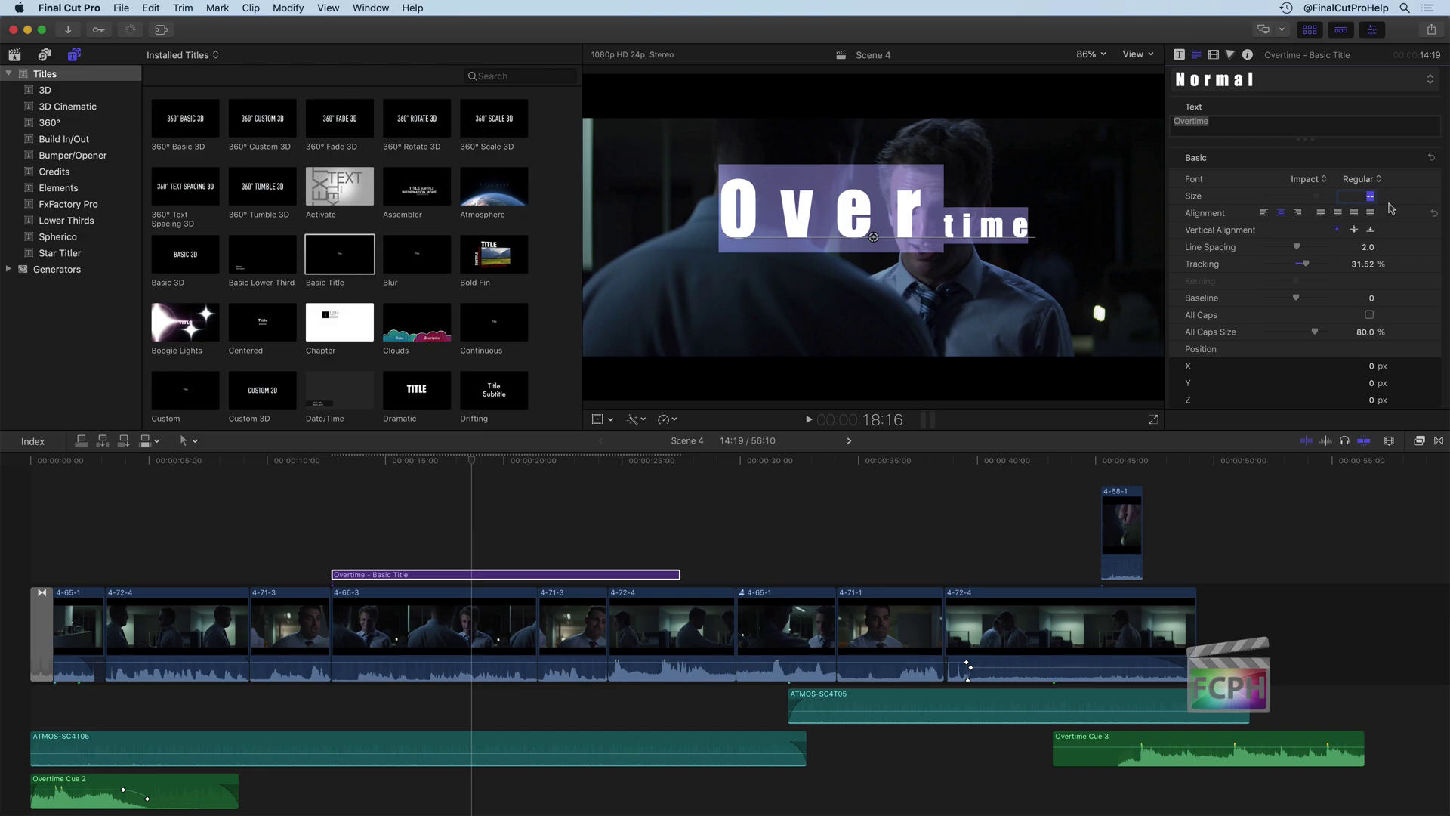
text(80)
key(Return)
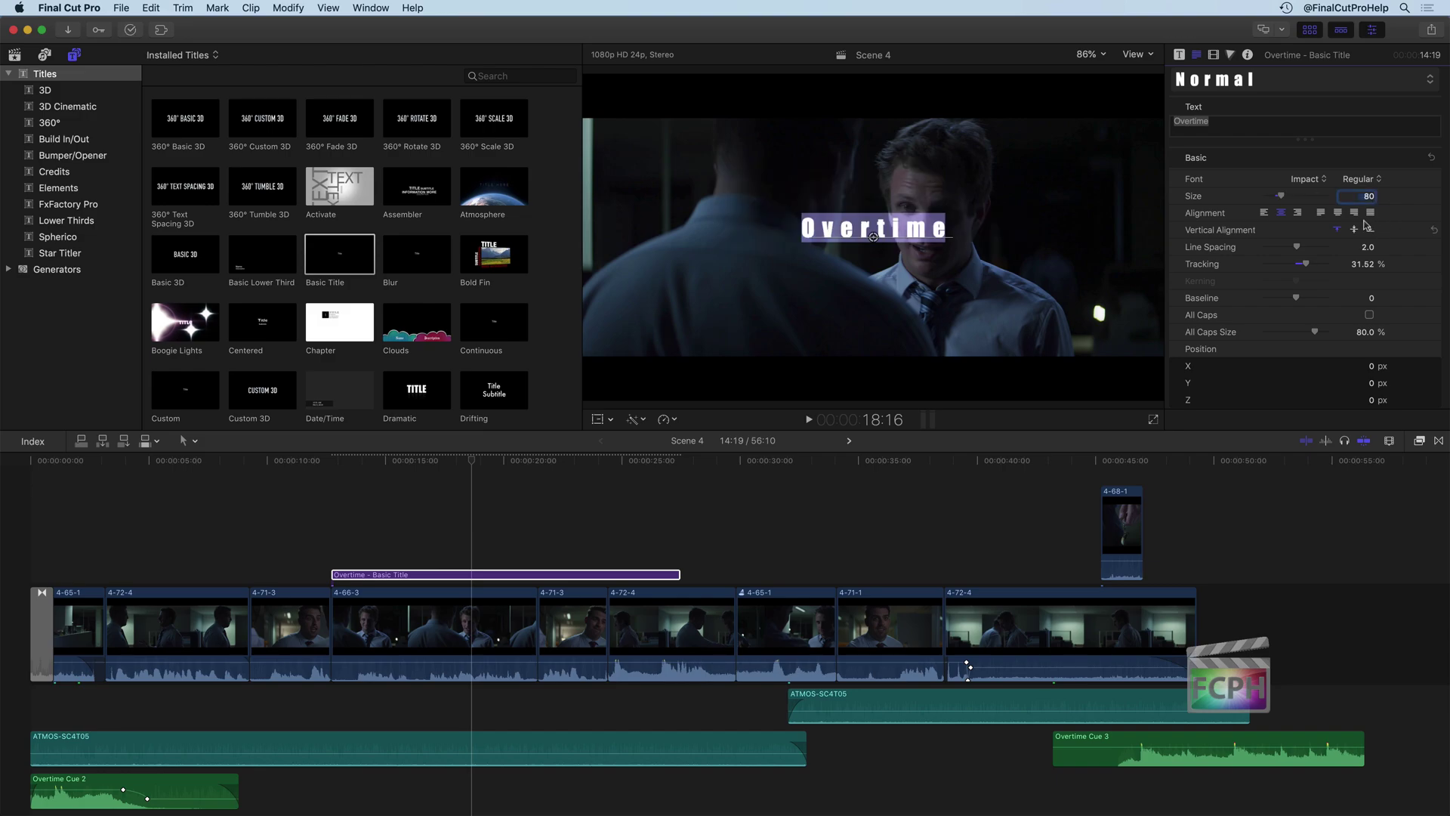
click(1370, 315)
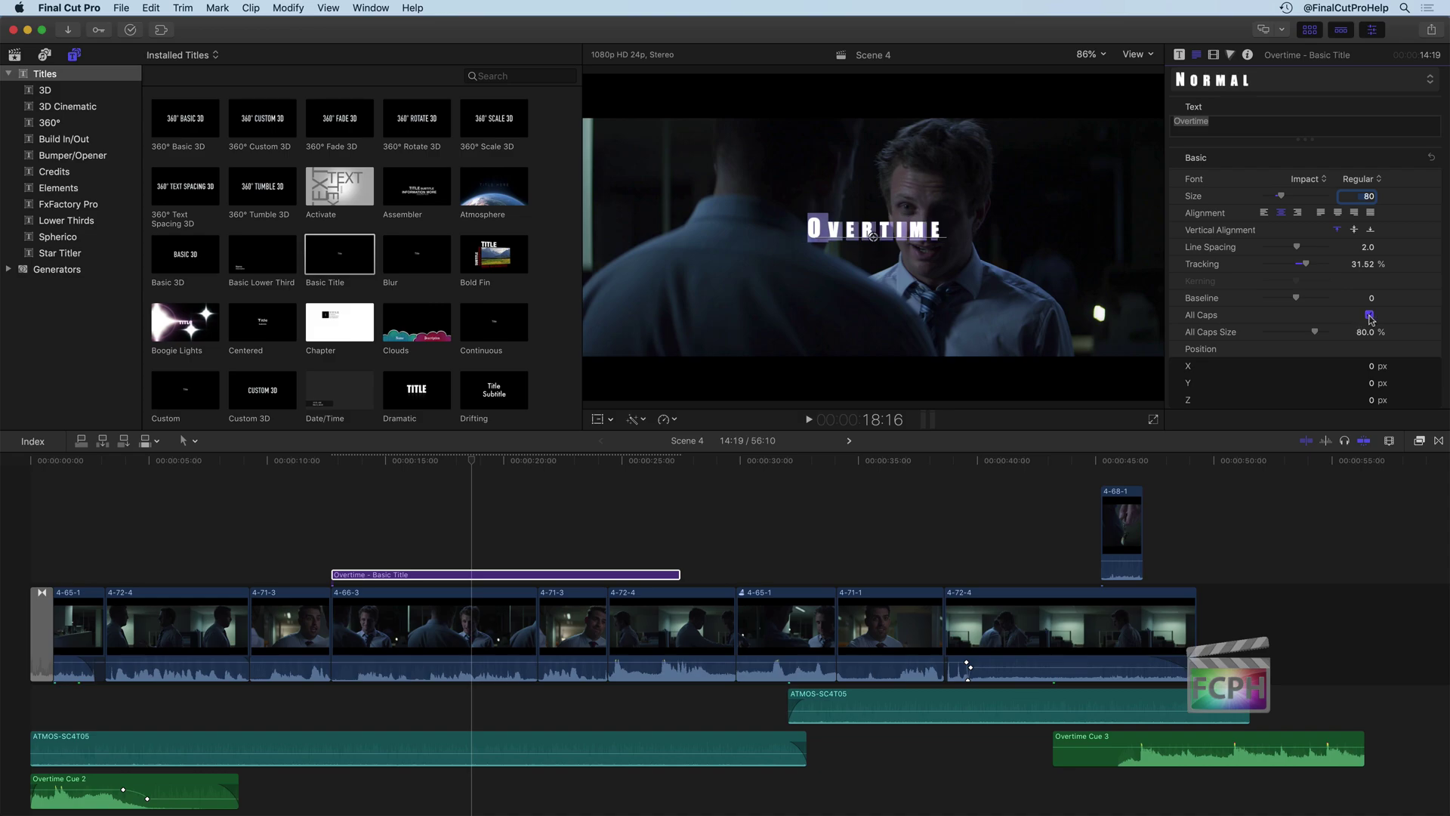
- Change the capital O to lowercase so the text reads 'overtime'
click(1220, 125)
click(1183, 123)
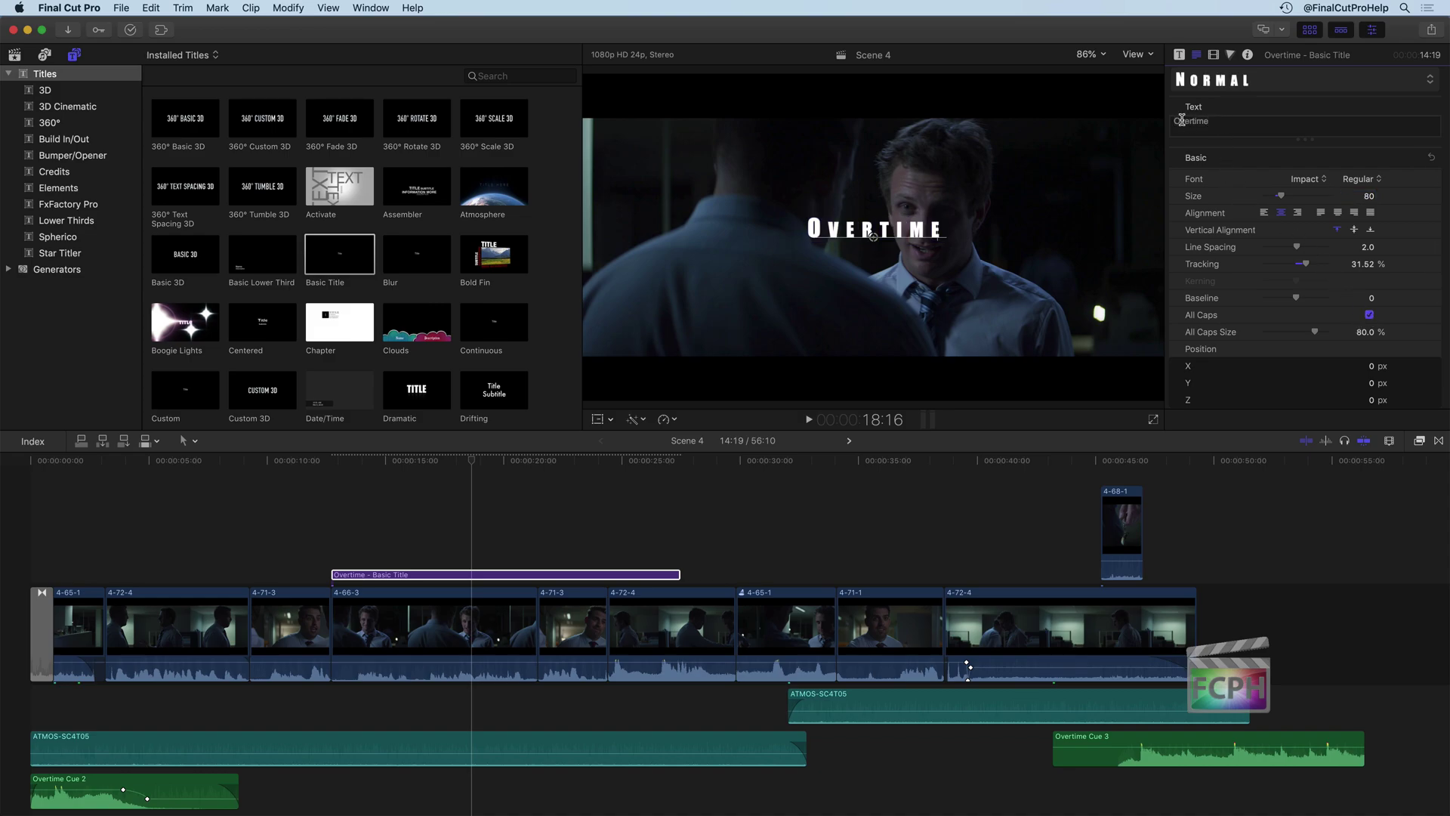
key(BackSpace)
text(o)
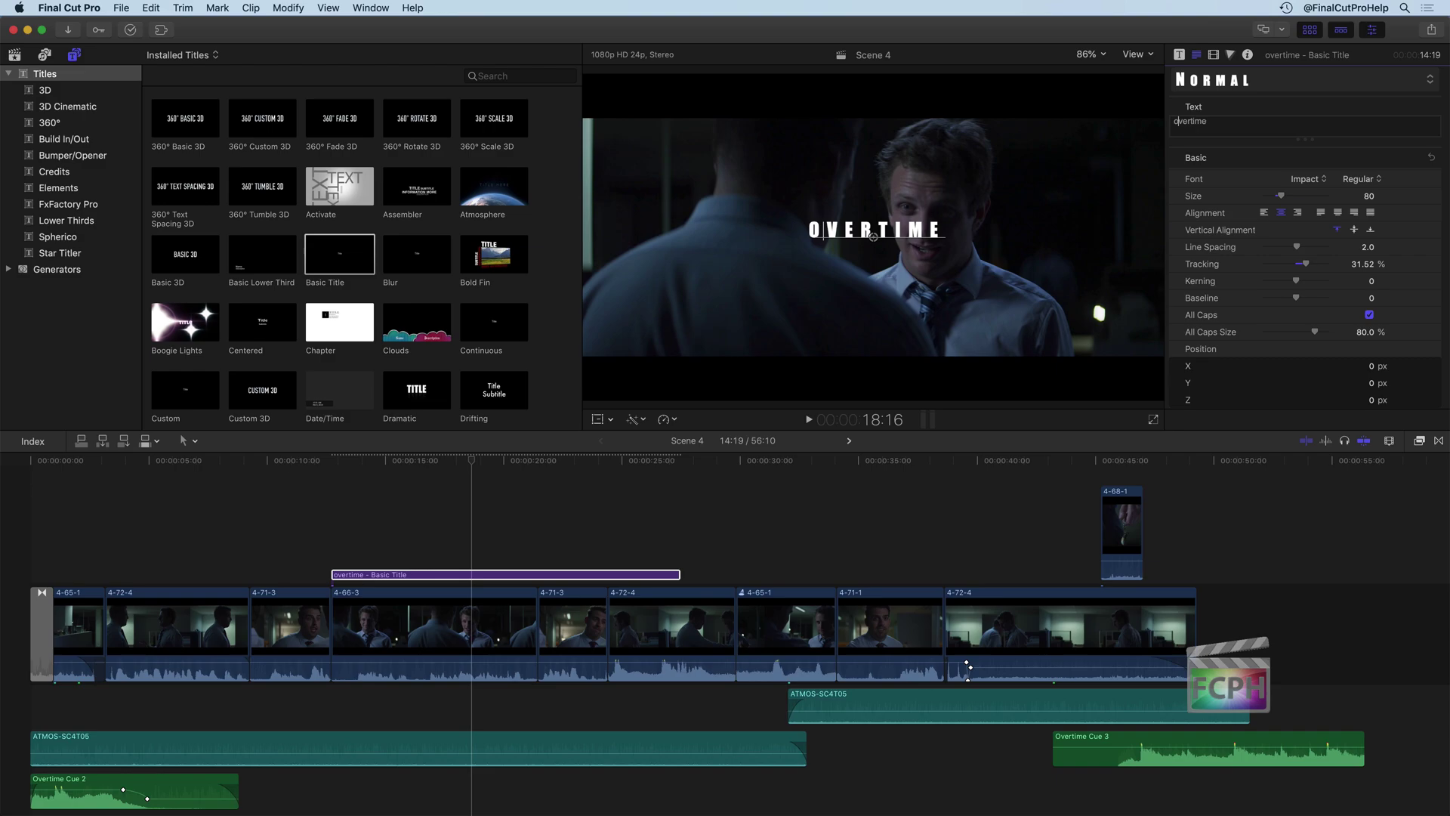
click(1209, 135)
- Undo the partial size change, then enlarge all the title text to size 161
drag(1281, 198, 1294, 195)
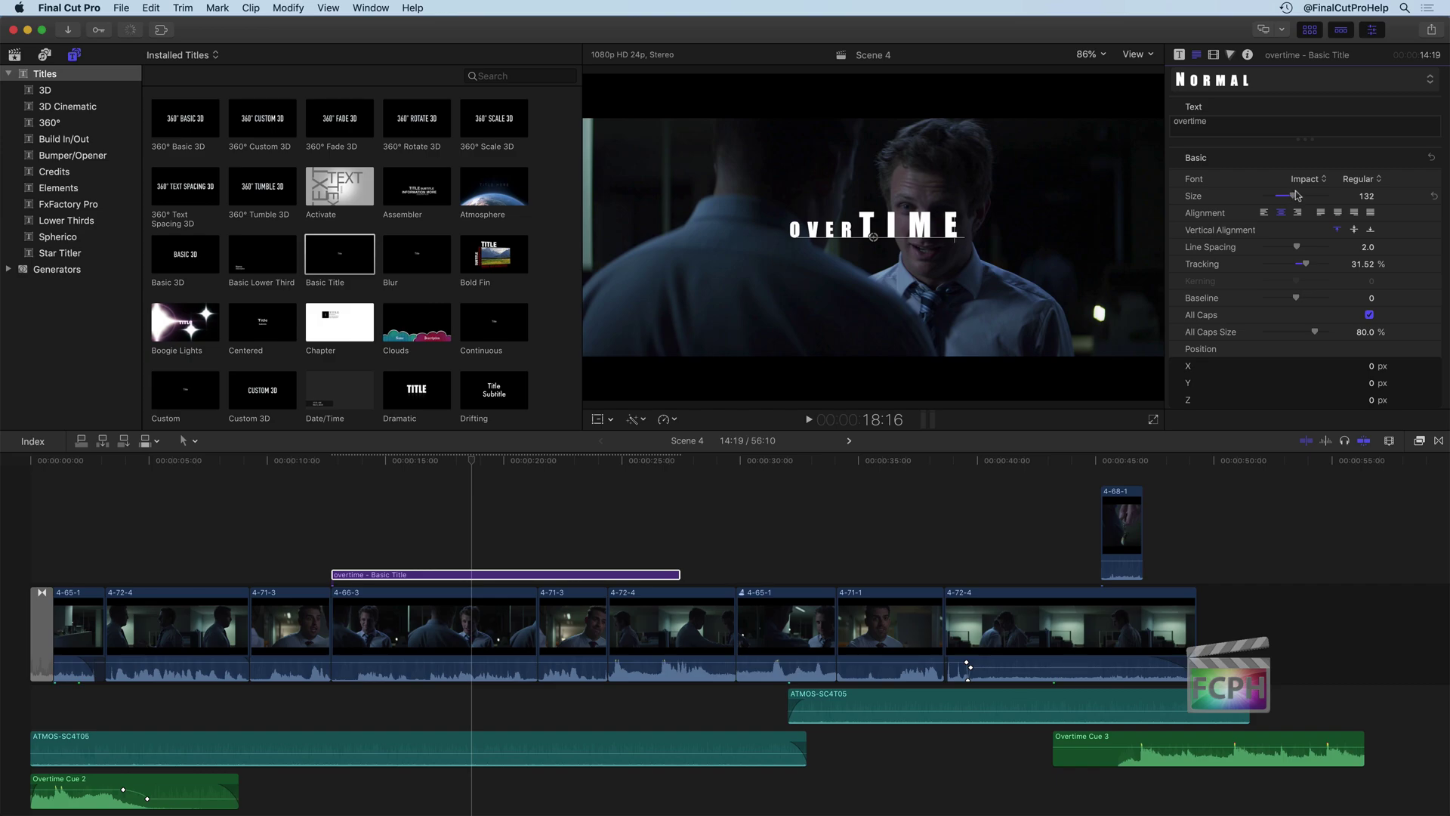
key(super+z)
key(super+a)
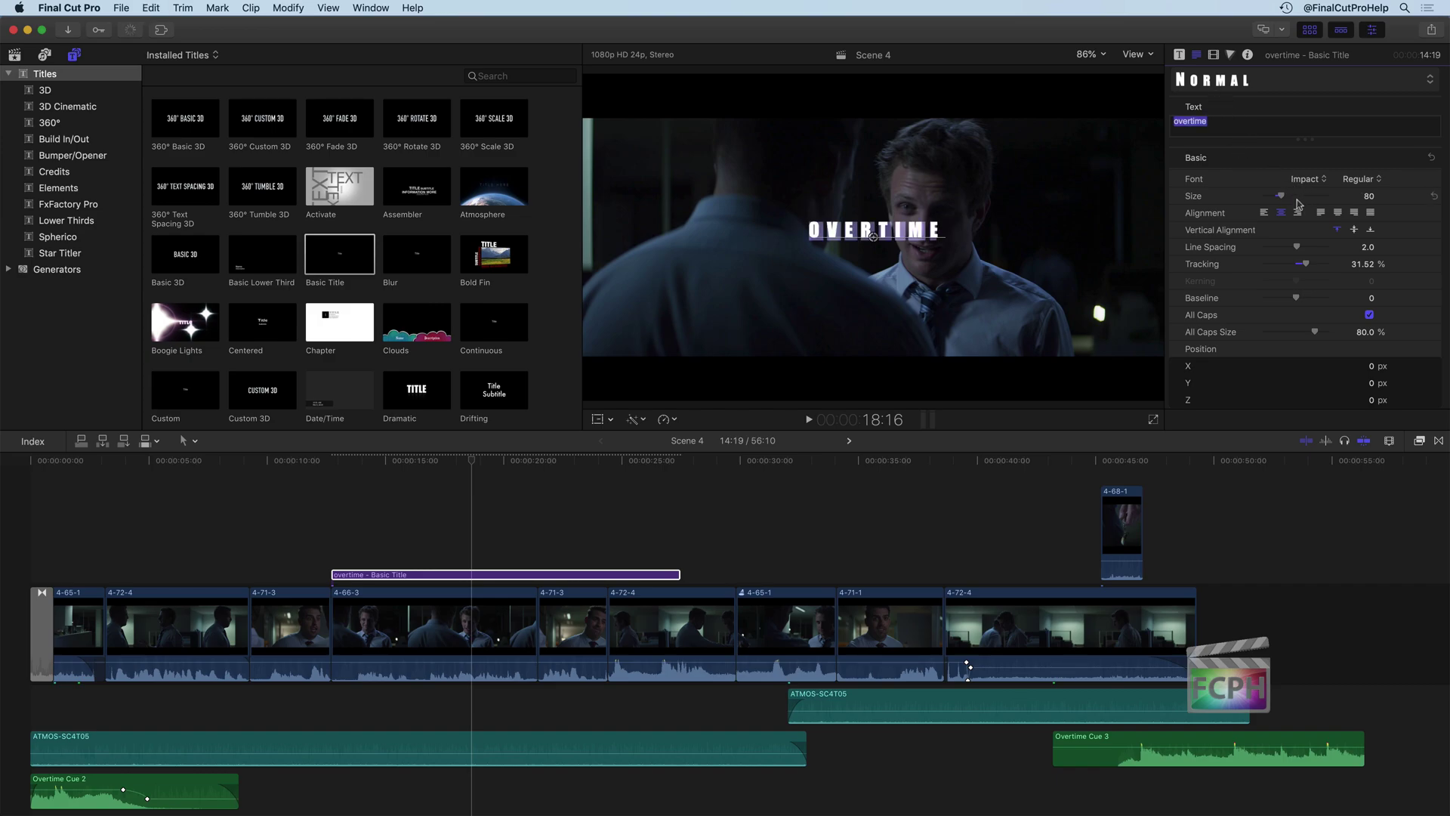
drag(1282, 198, 1300, 199)
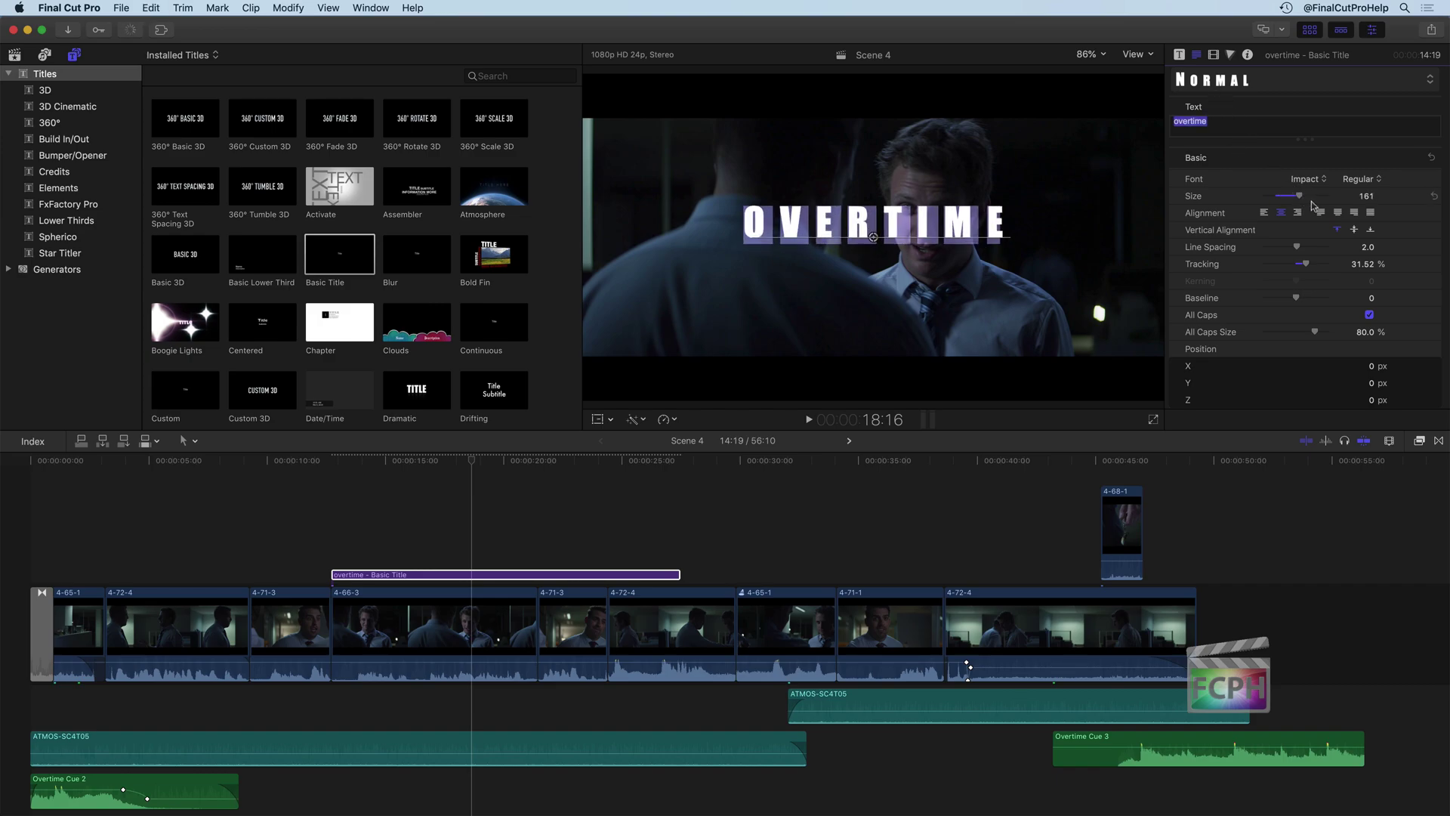
- Drag the OVERTIME title down toward the bottom of the frame
drag(879, 246, 876, 354)
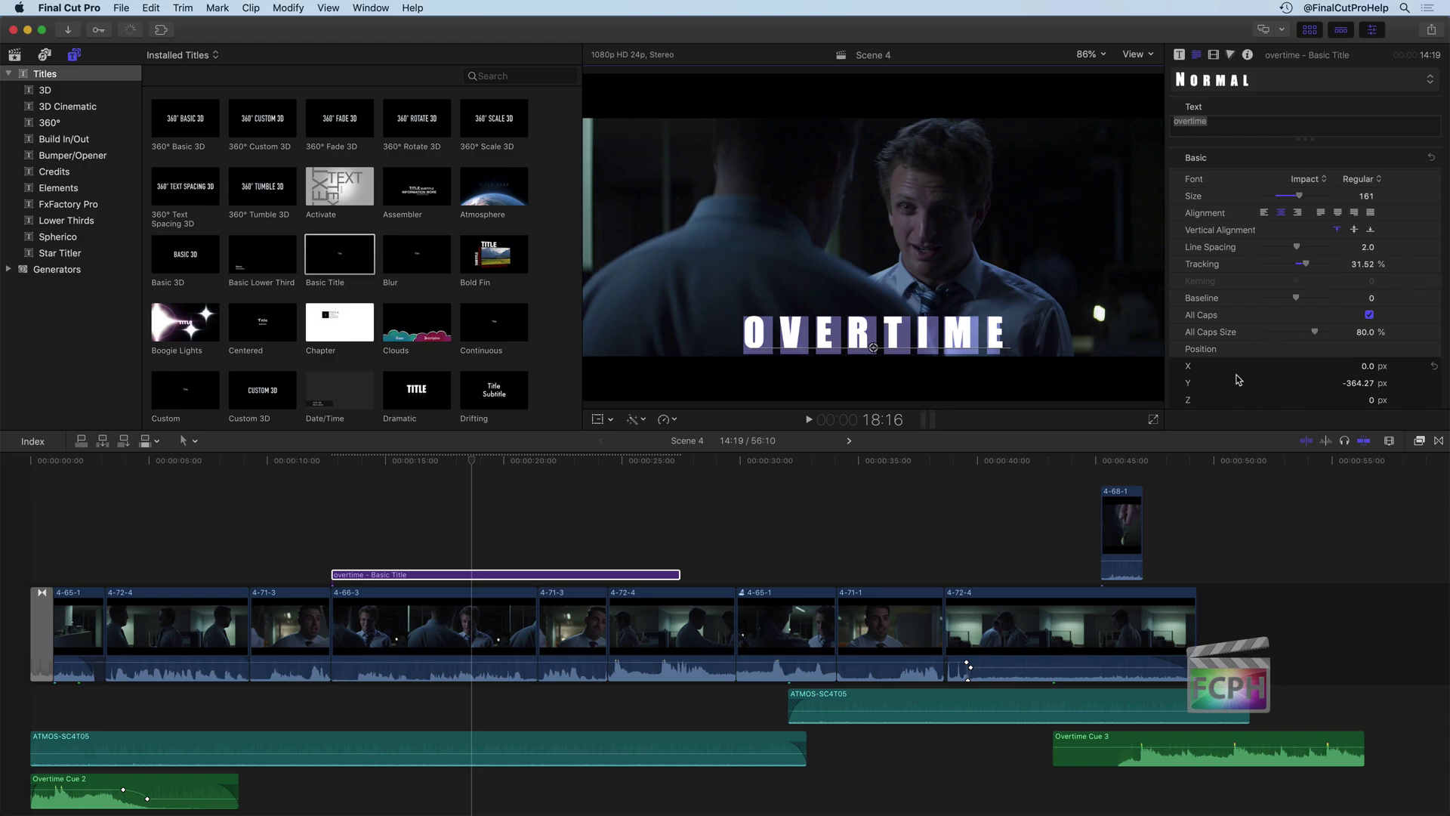
scroll(1243, 262, down, 8)
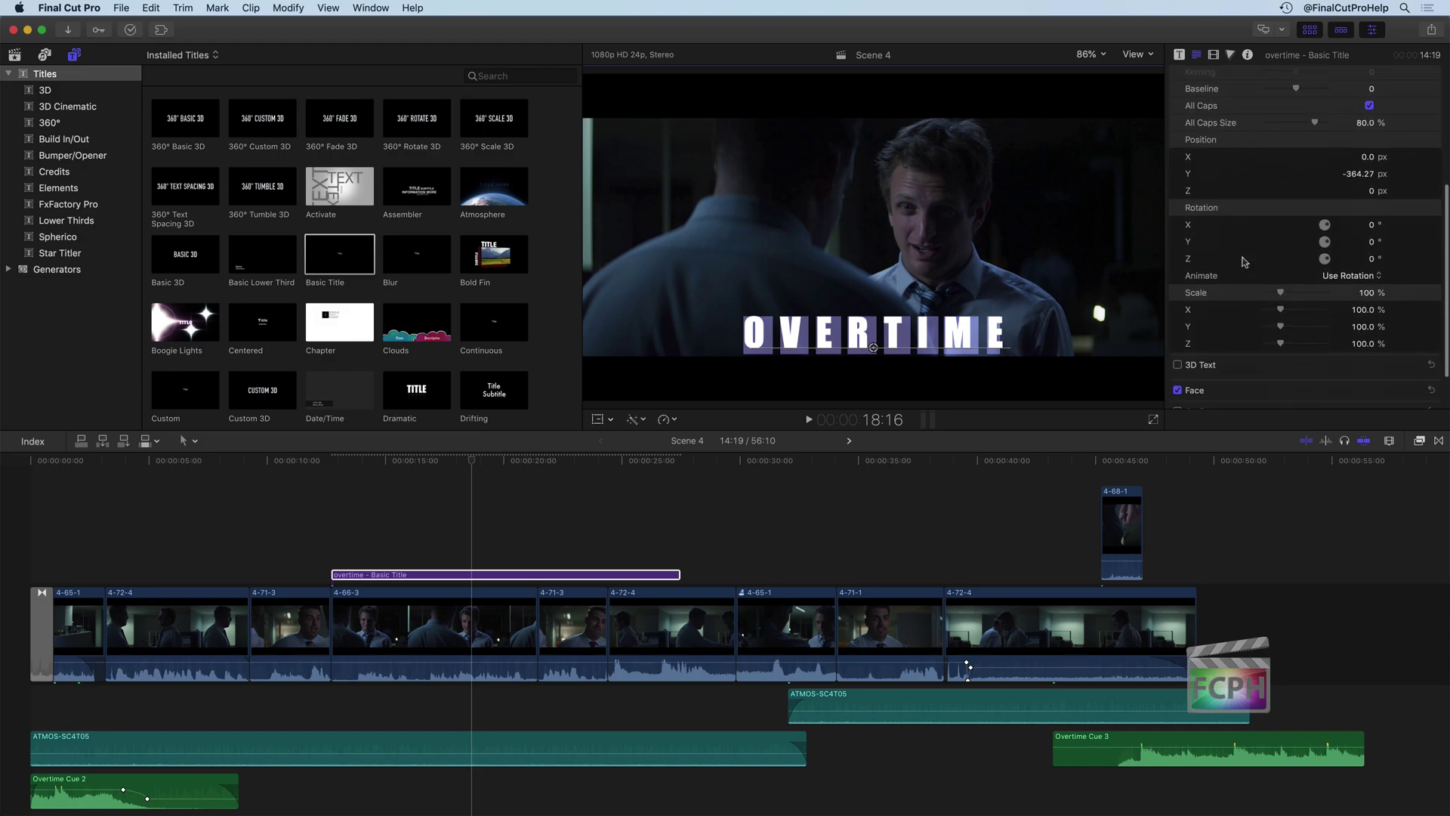
scroll(1245, 262, up, 8)
- Set the Face fill of the title's letters to Texture
scroll(1238, 180, down, 8)
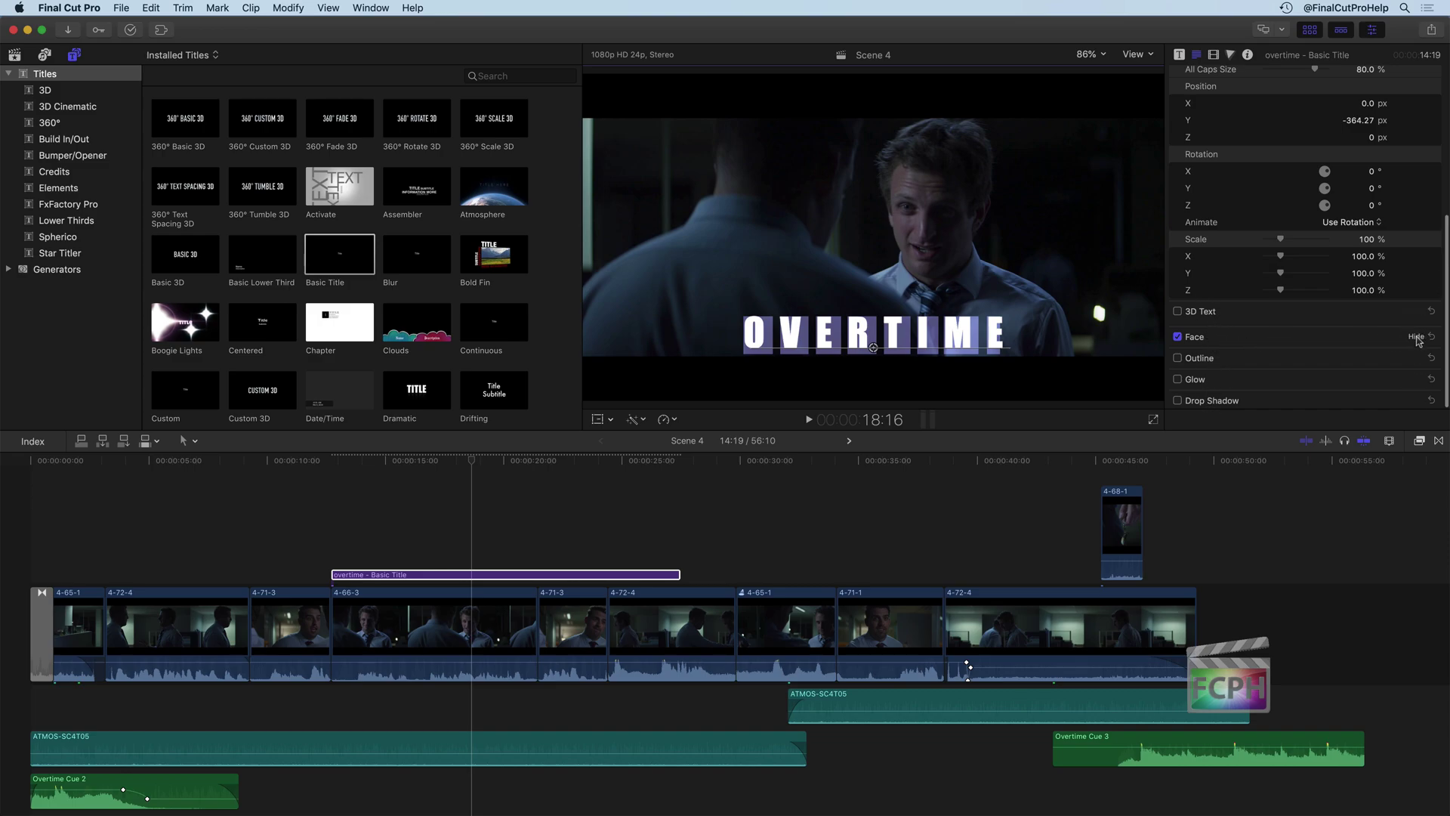
scroll(1334, 329, down, 2)
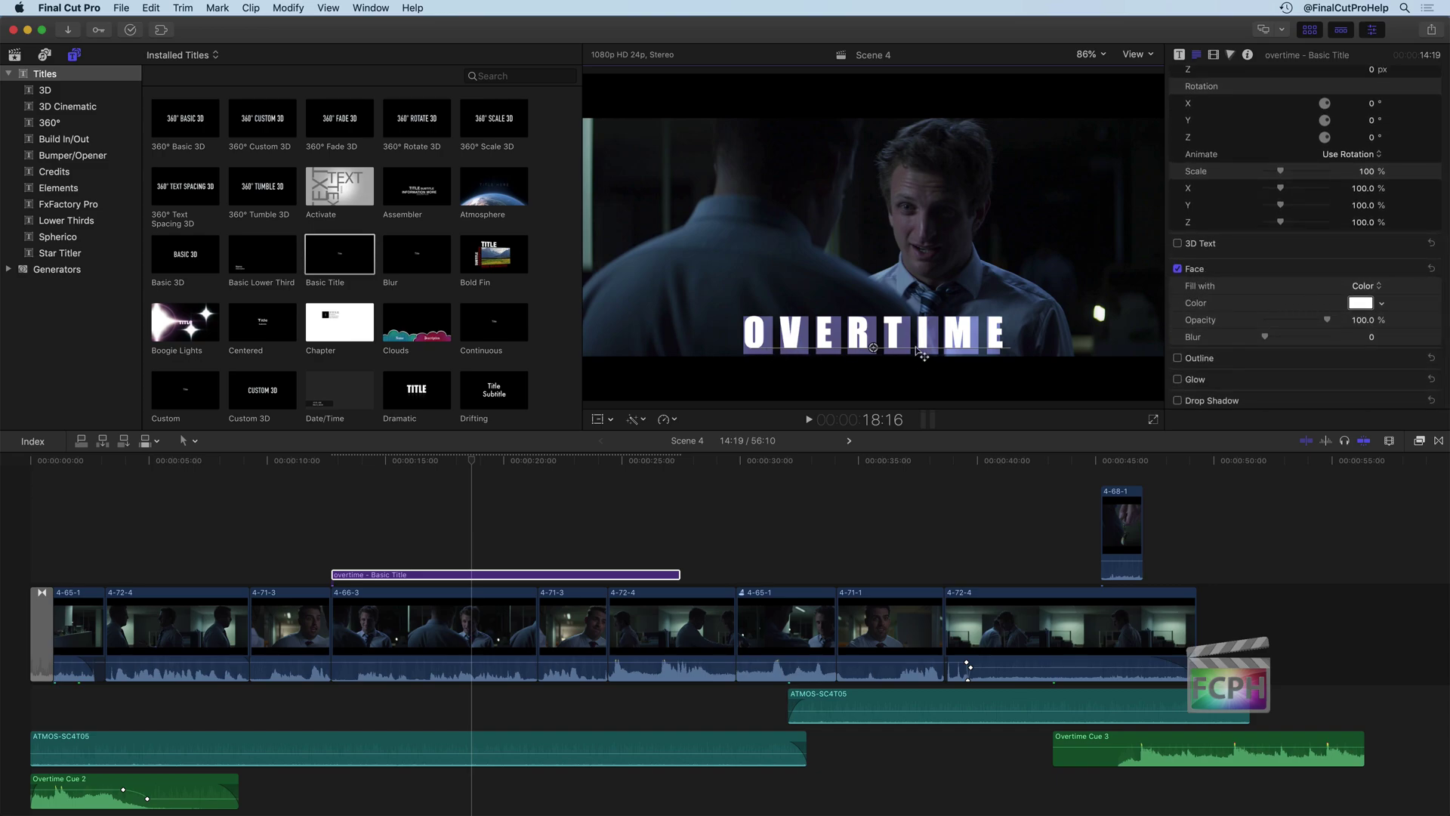
click(1372, 287)
click(1367, 311)
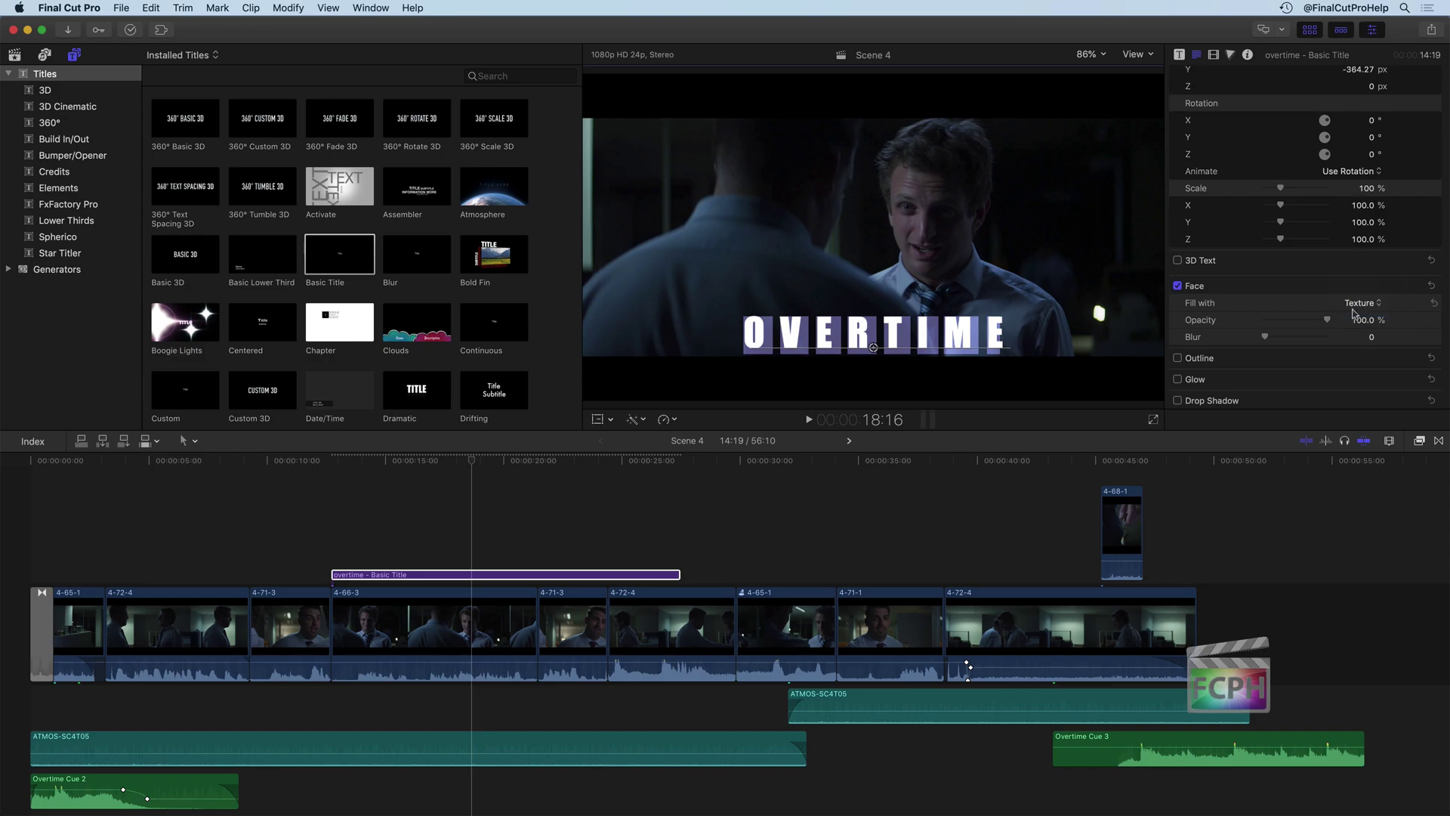
scroll(1309, 319, up, 10)
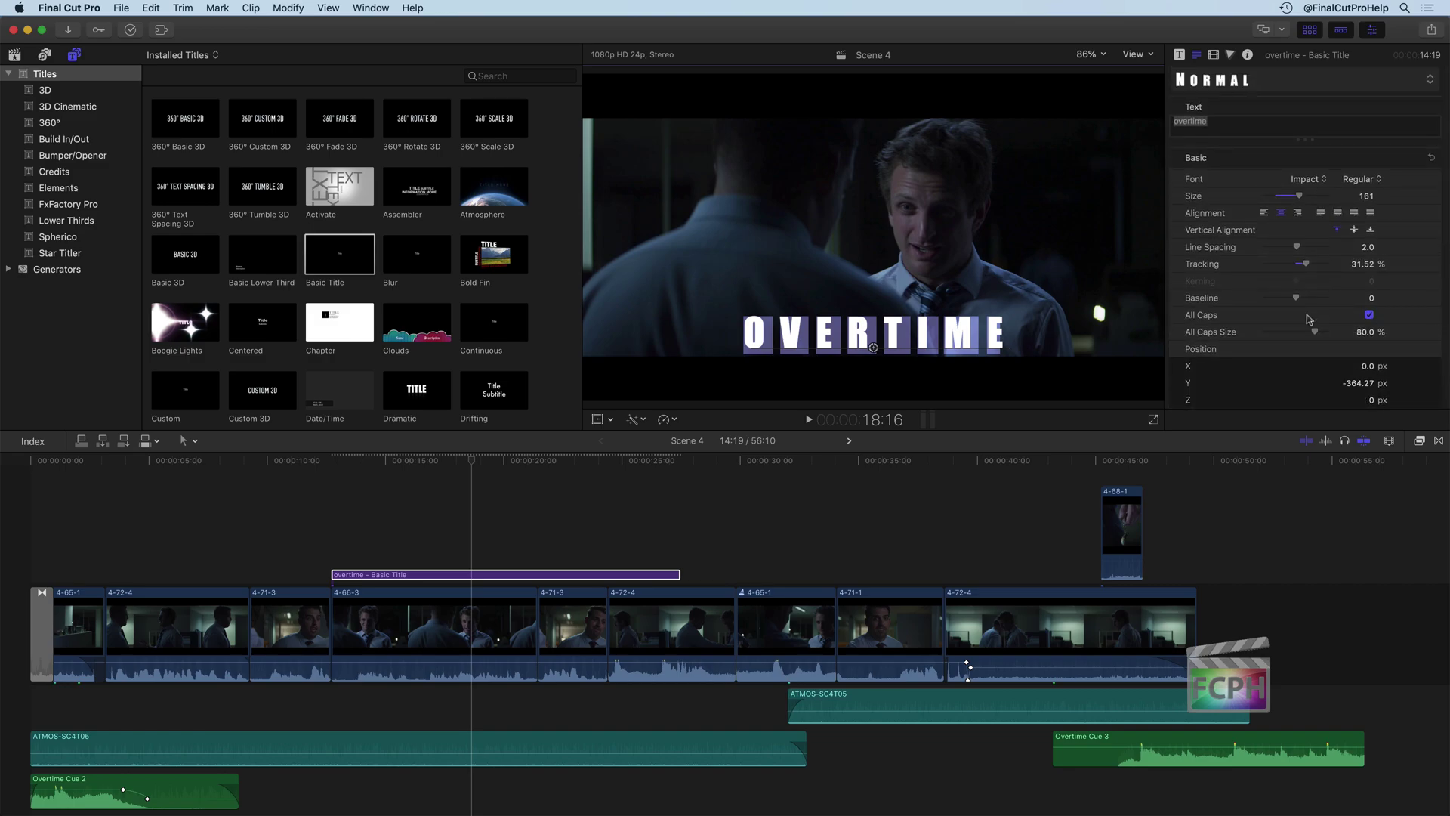
- Apply the 3D Styles > Old Wood preset to the OVERTIME title
click(1213, 82)
mouse_move(1221, 132)
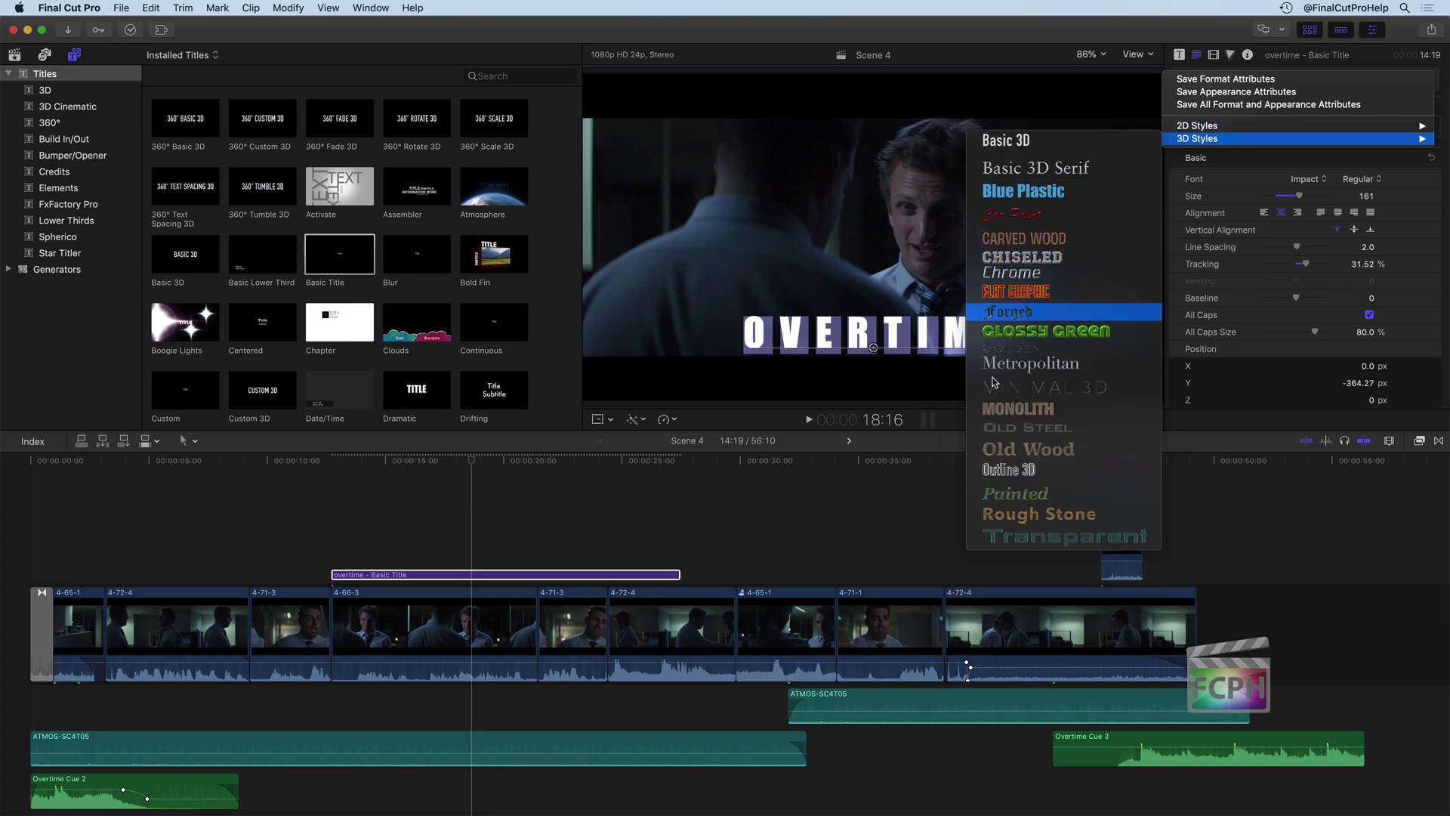
click(1029, 456)
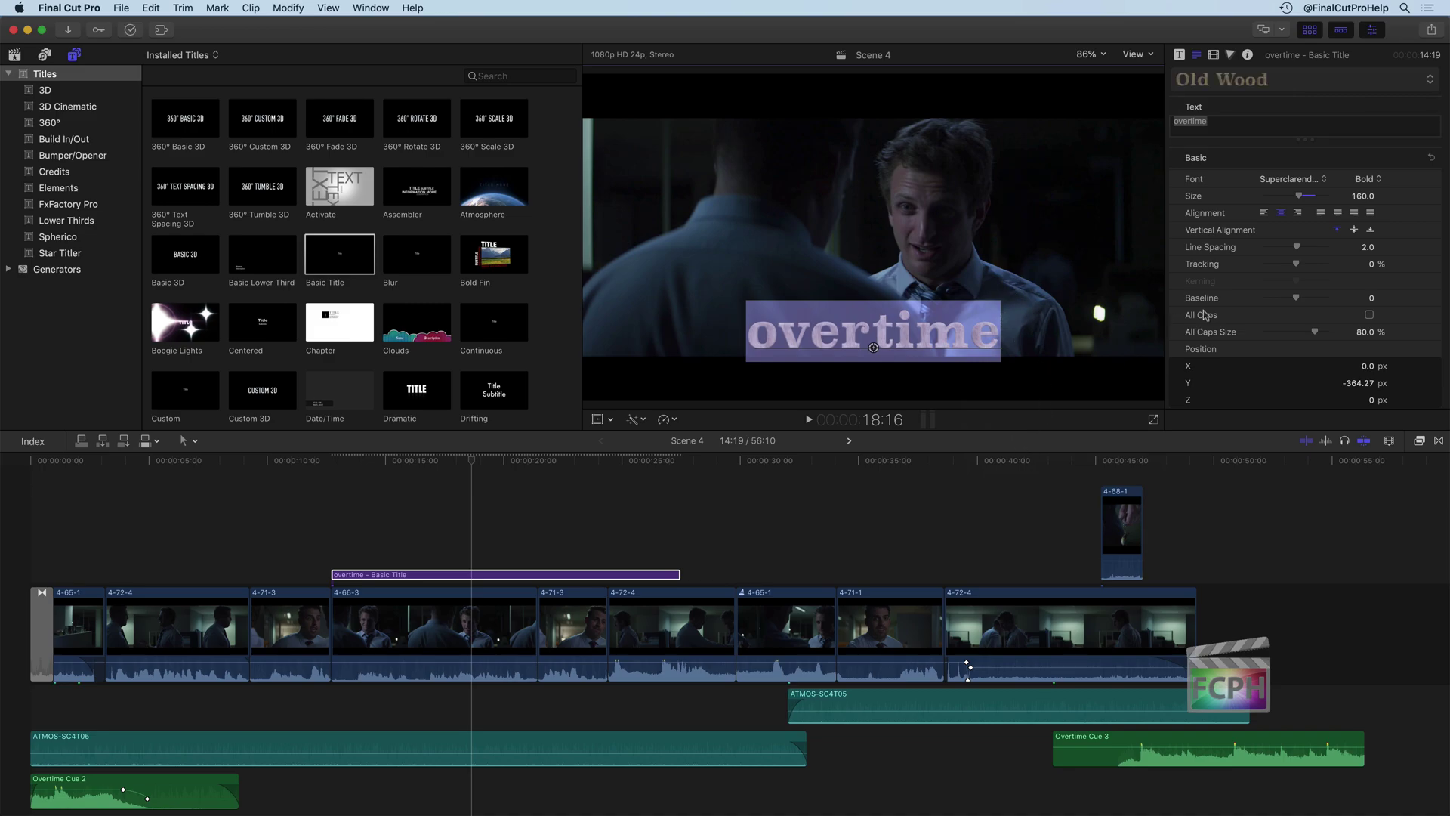
- Inspect the Old Planks material library and close it without changes
scroll(1209, 287, down, 10)
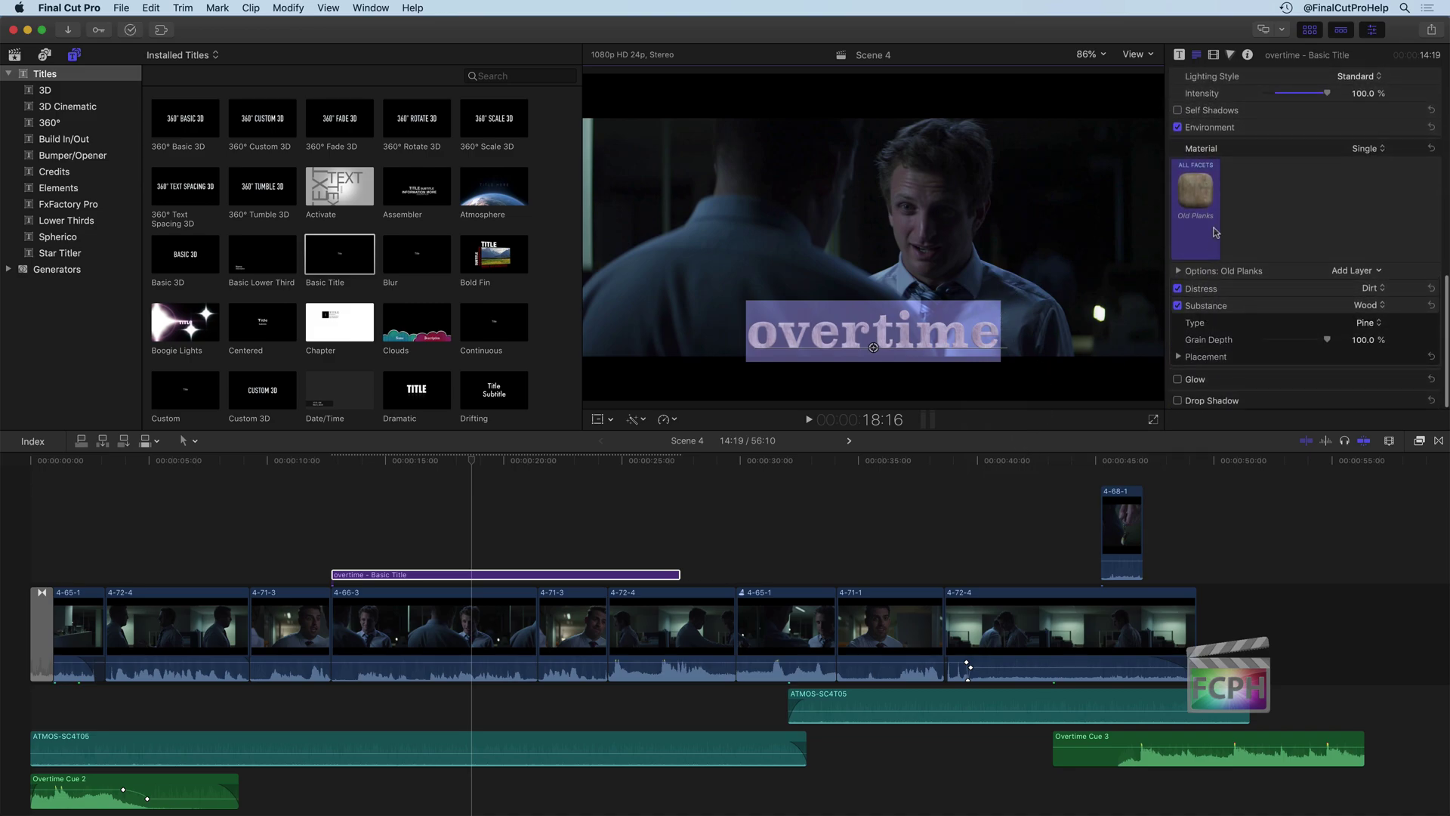
click(1196, 191)
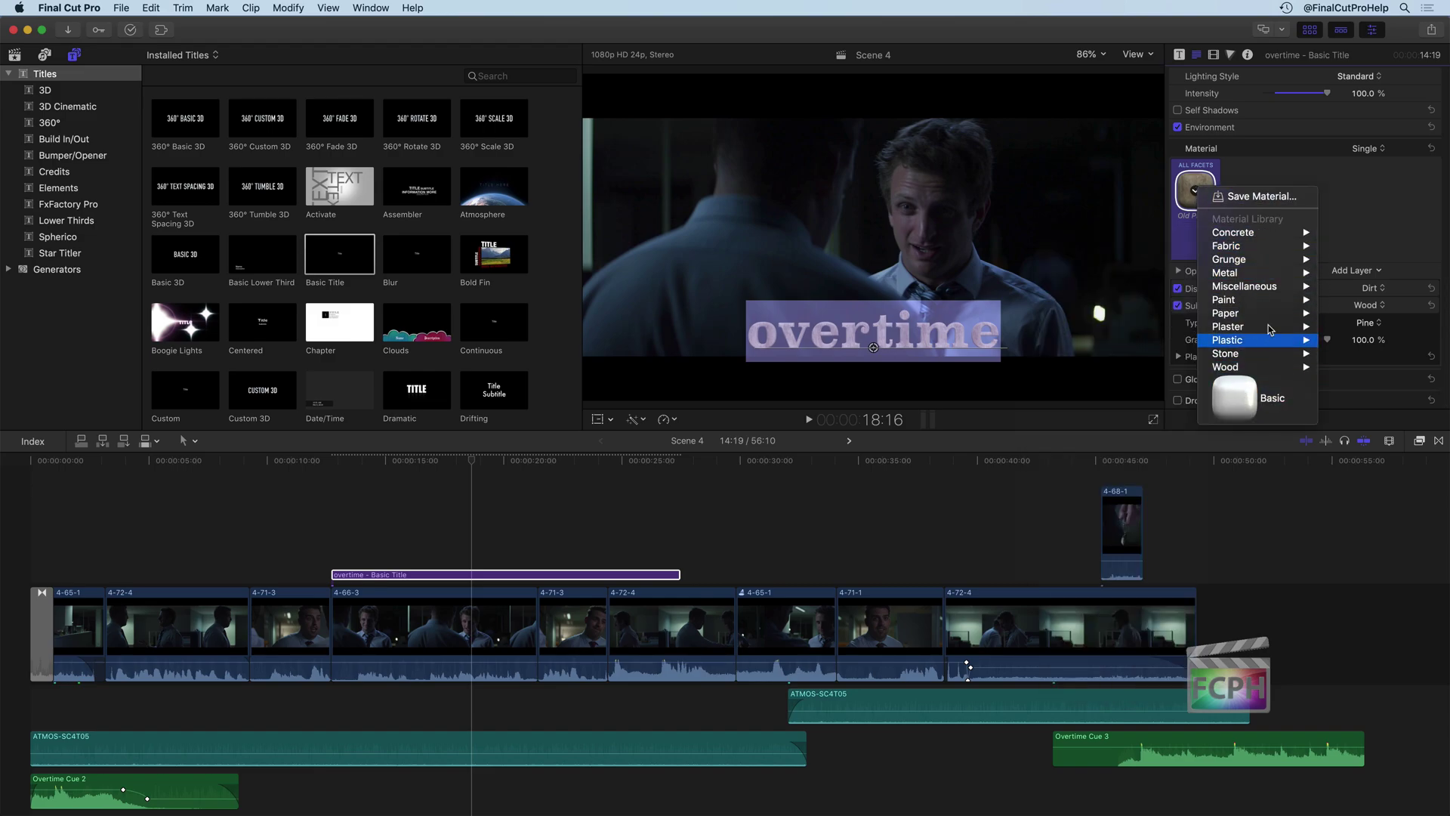
key(Escape)
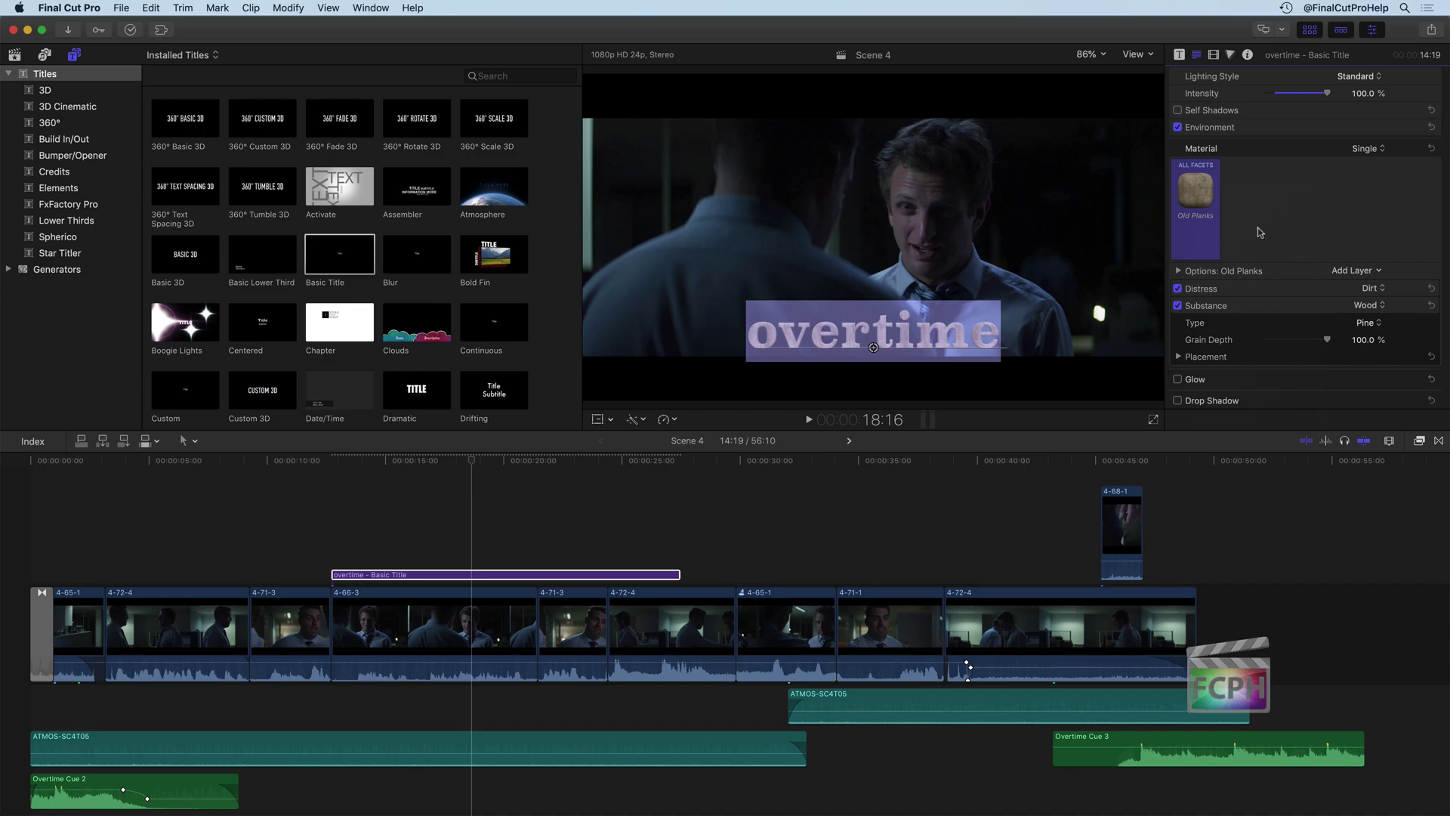
scroll(1220, 302, up, 5)
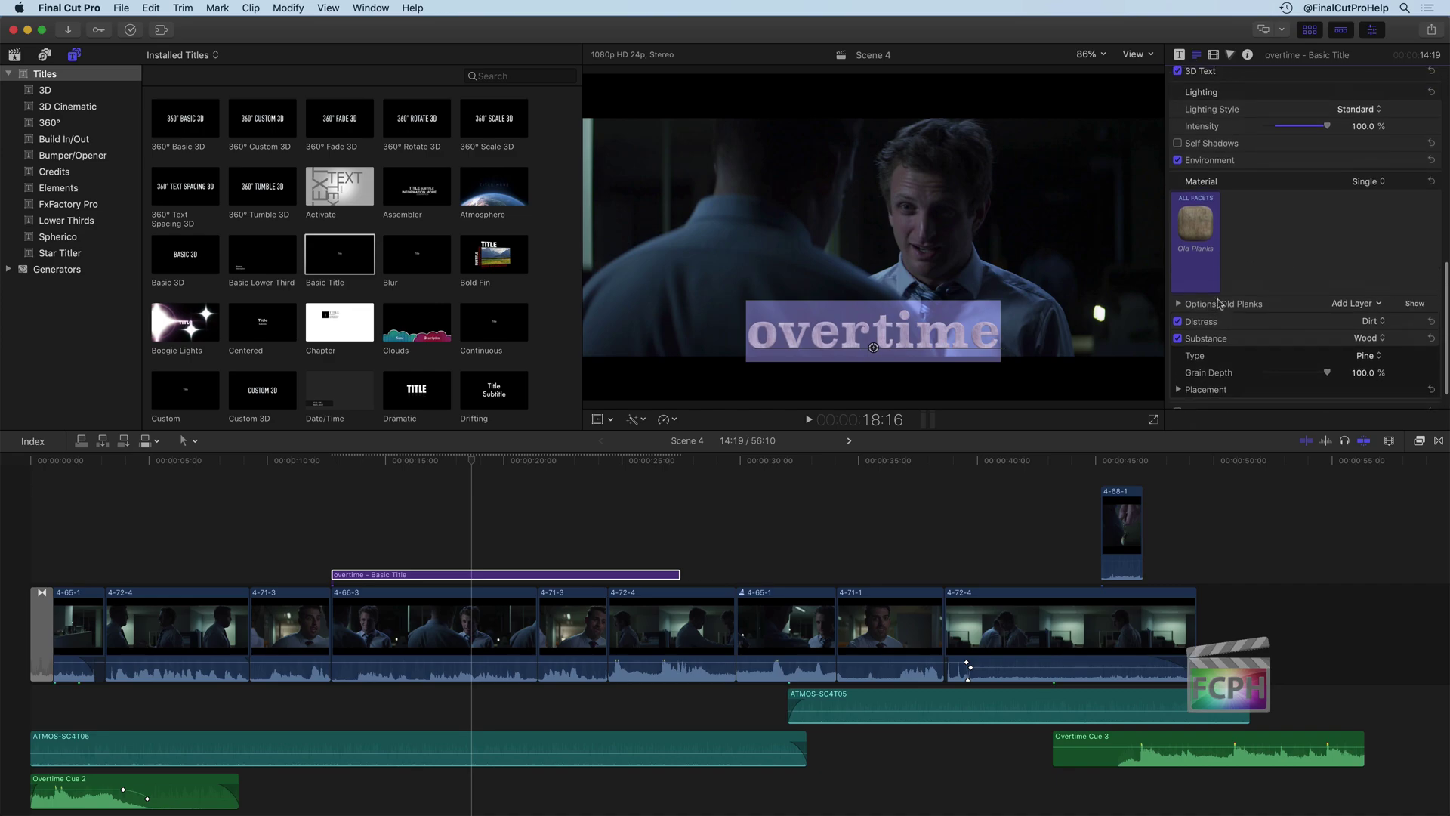
scroll(1256, 247, down, 5)
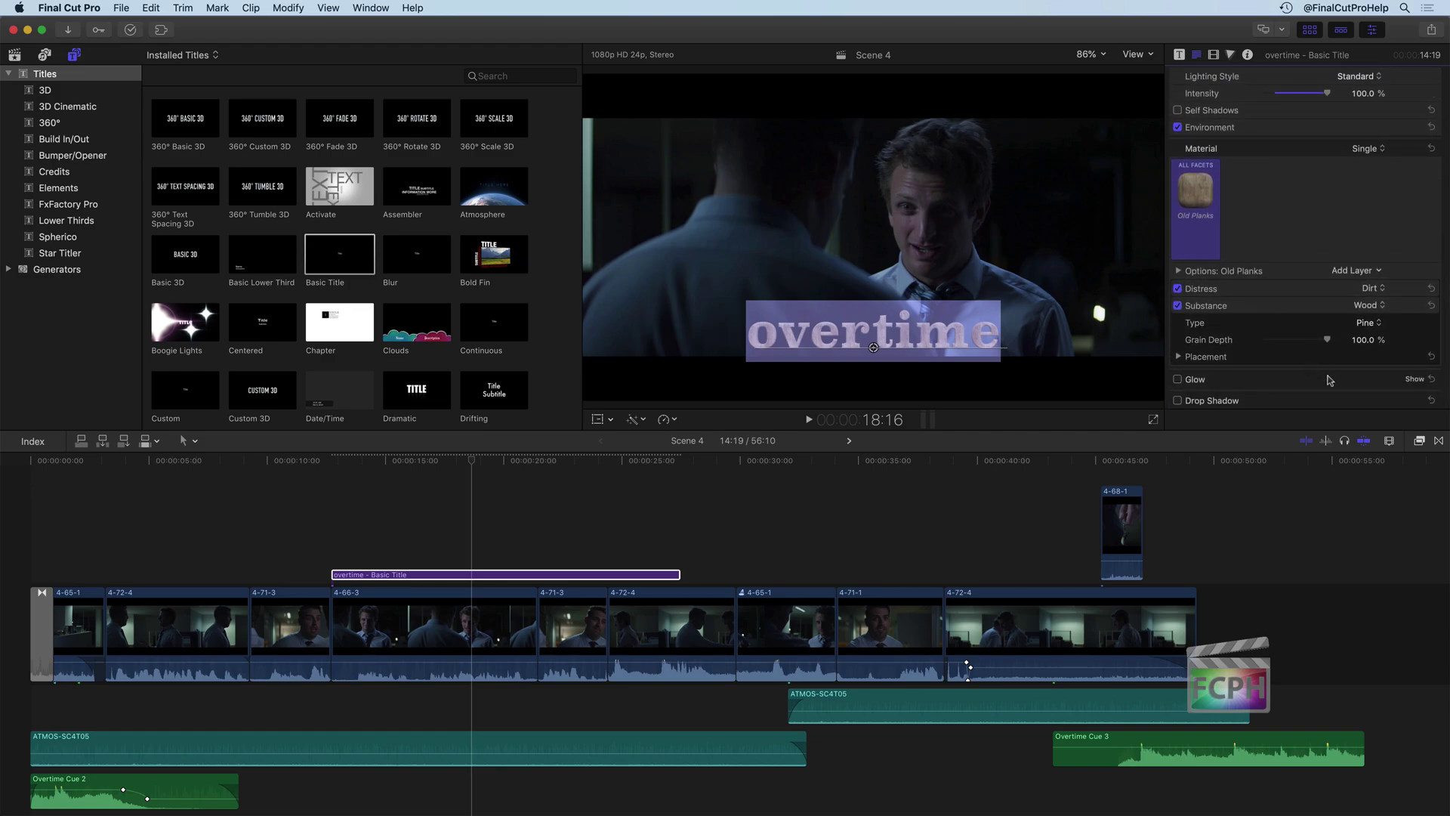
- Enable Drop Shadow and place the wooden title low in frame at X 94.81, Y -379.09 px
click(1177, 400)
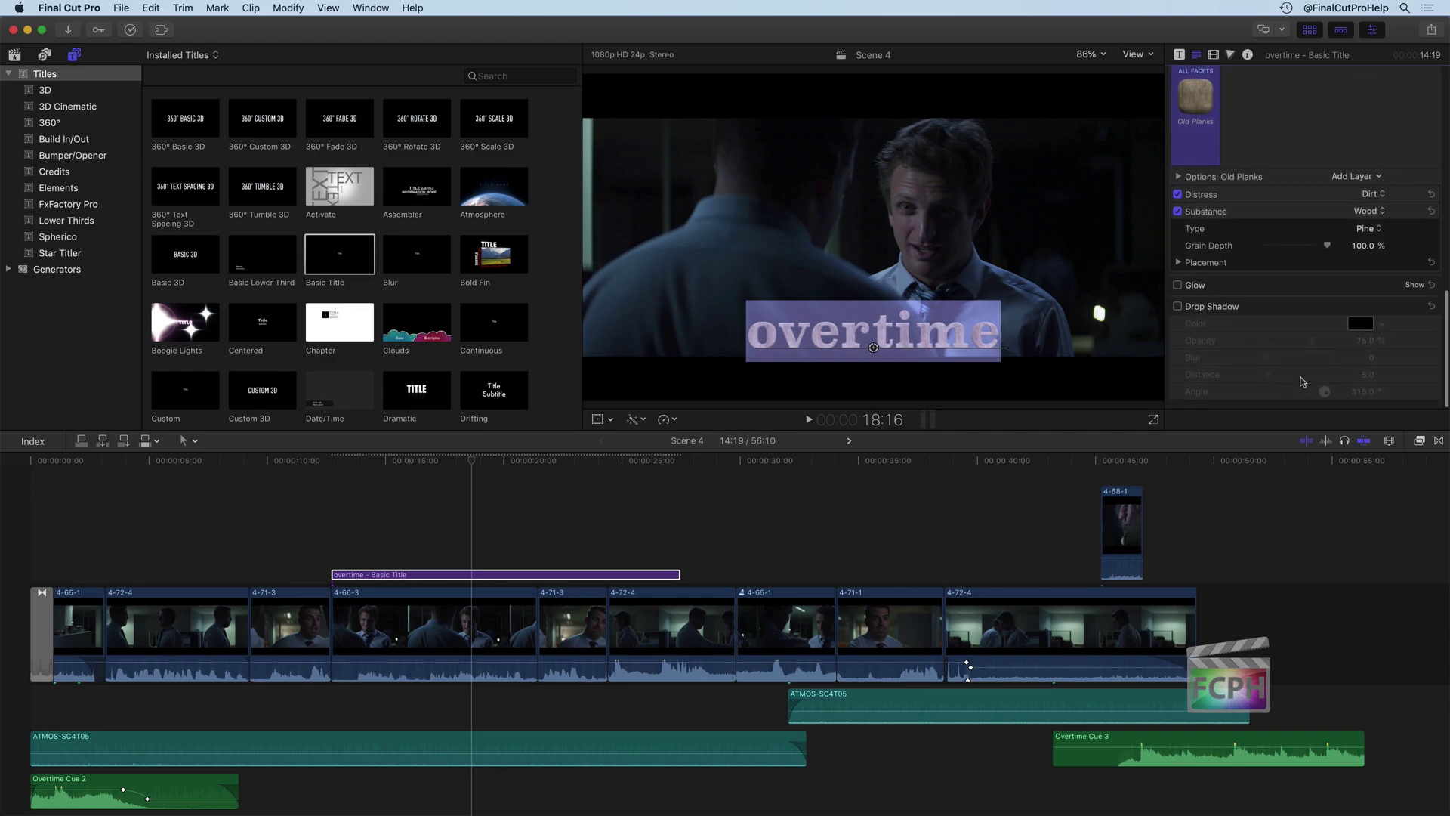
click(1022, 338)
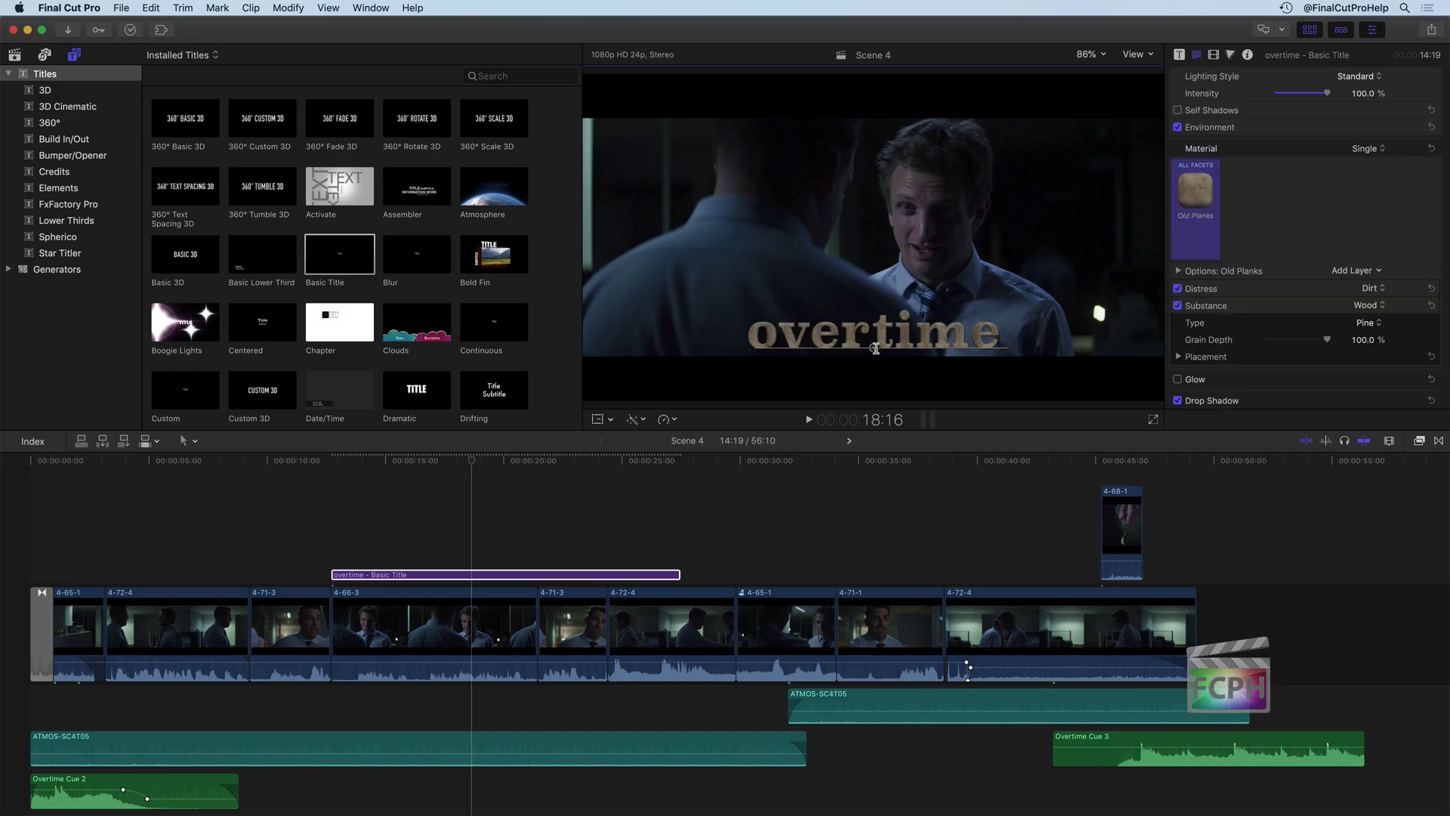
drag(871, 346, 798, 197)
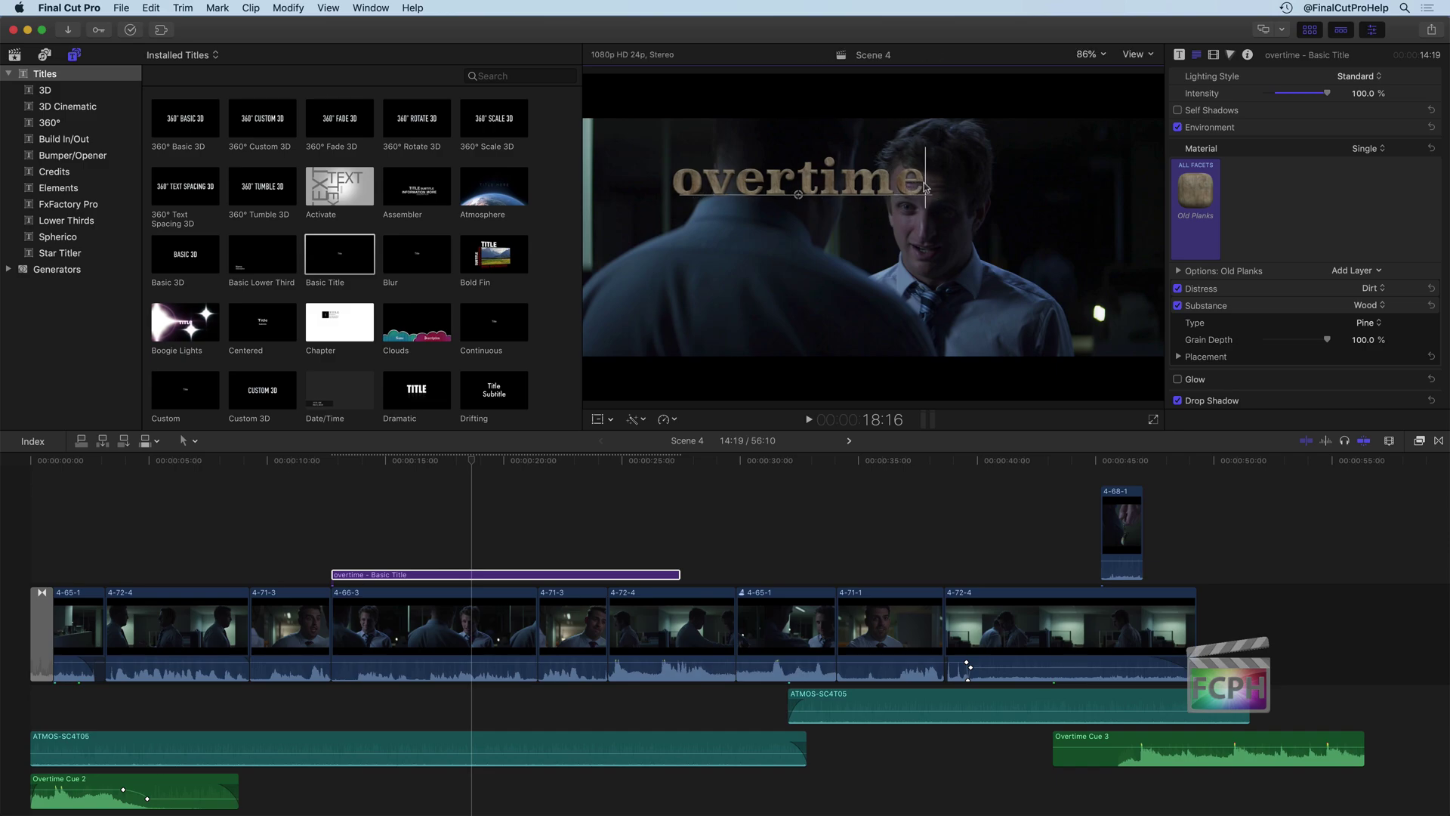
click(1178, 401)
drag(800, 200, 907, 356)
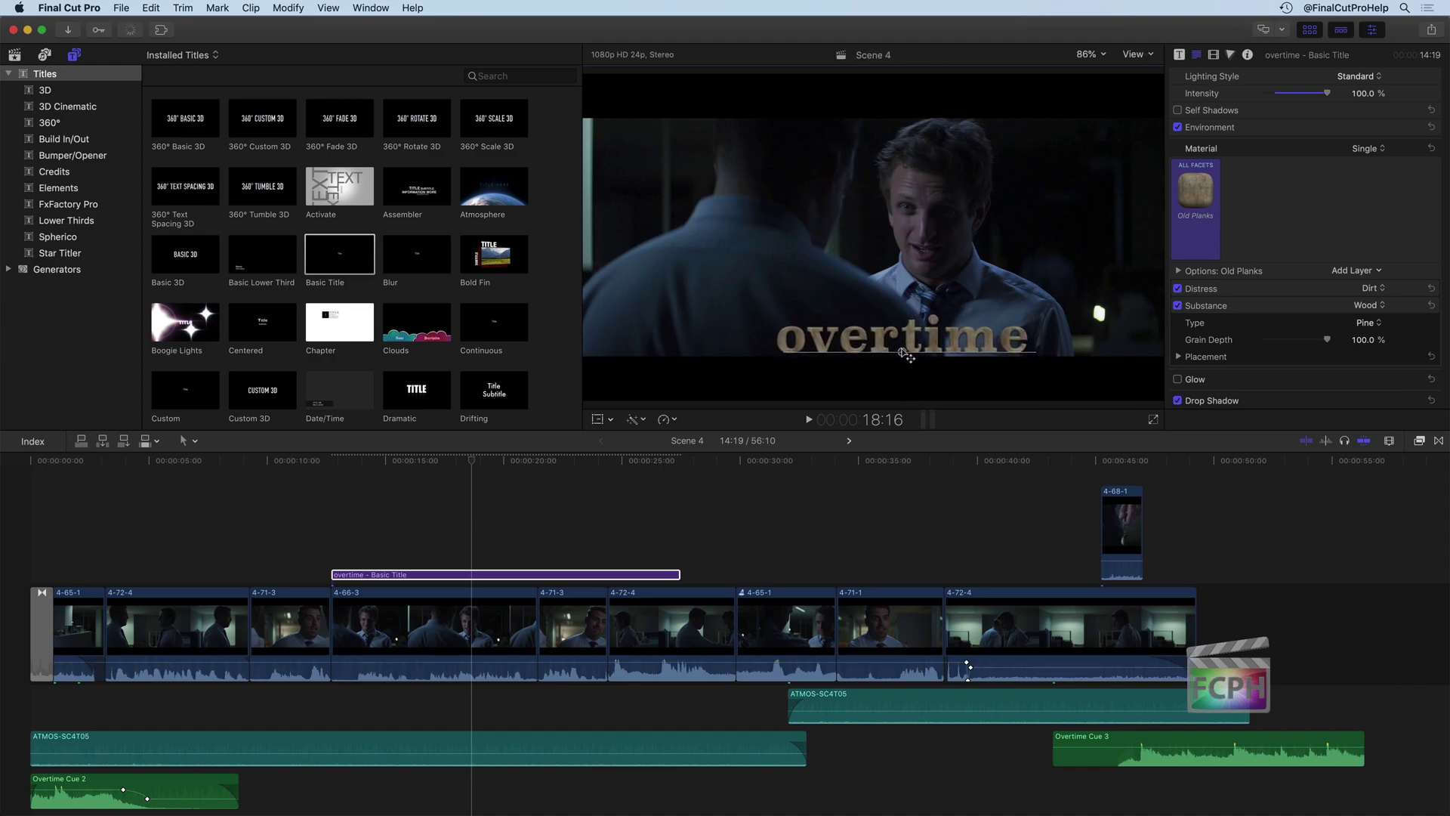
scroll(1275, 235, up, 10)
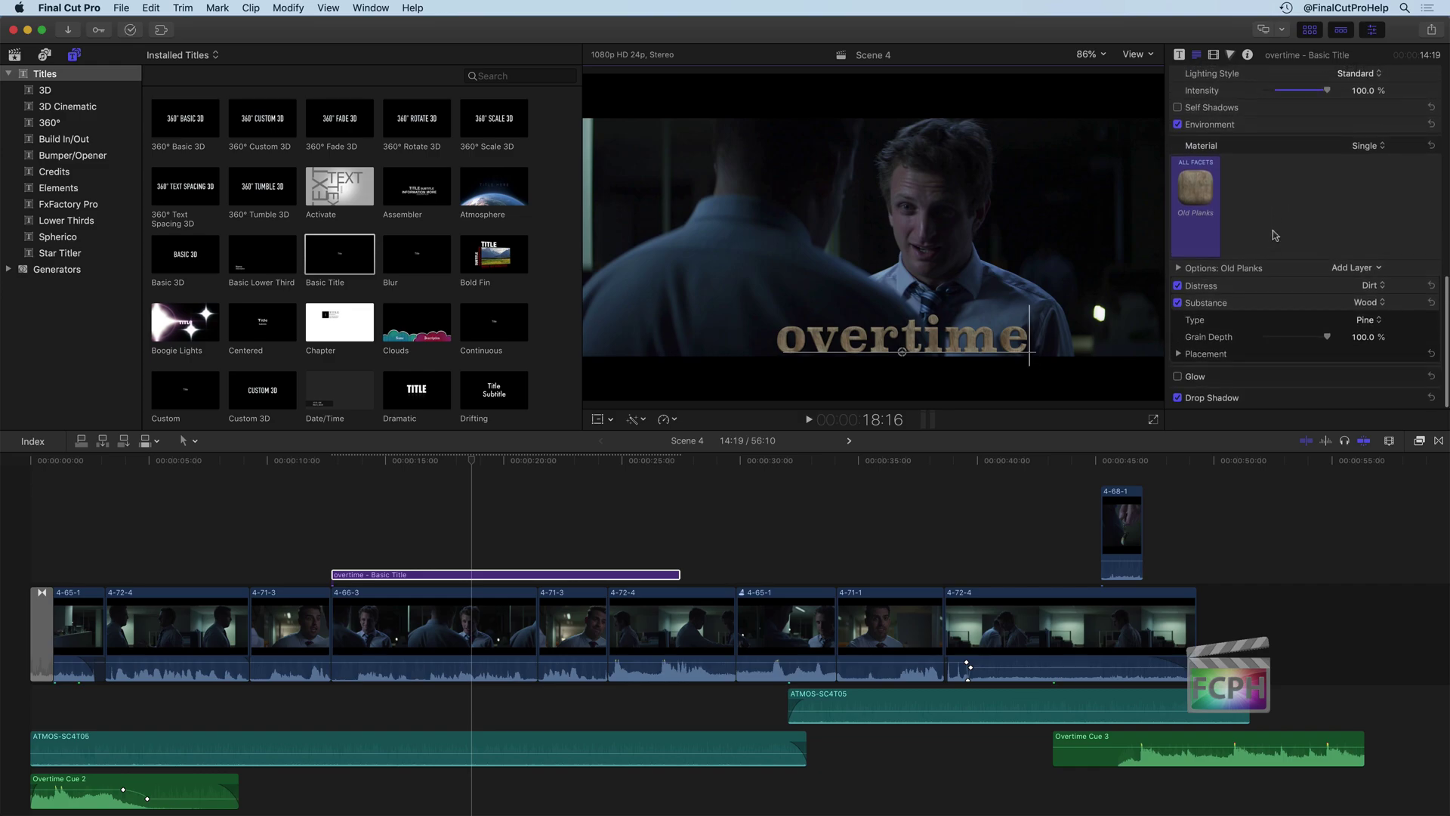
- Delete the overtime title from the timeline and list the Lower Thirds titles
click(438, 506)
drag(439, 472, 479, 458)
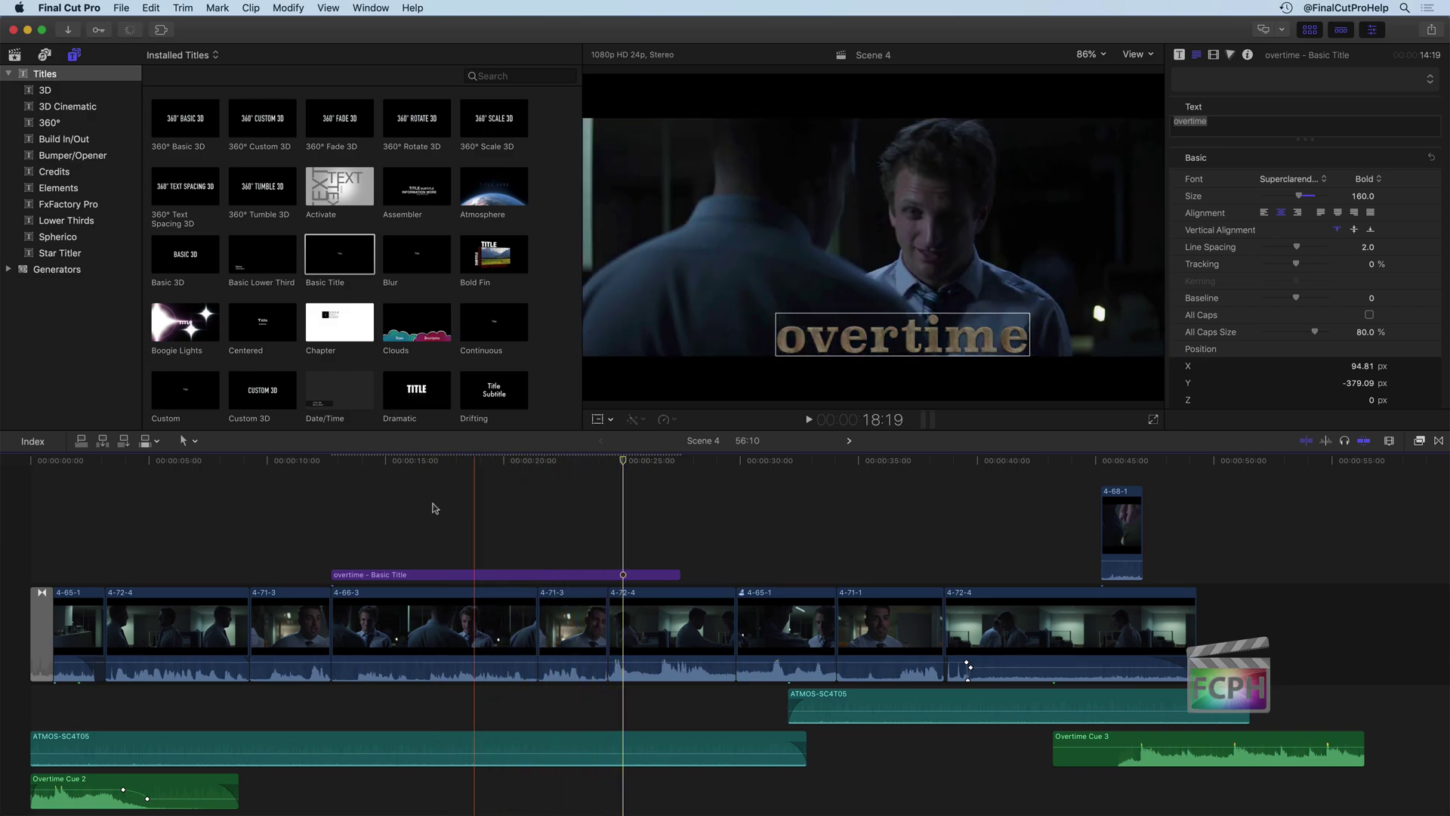
drag(415, 545, 480, 584)
key(Delete)
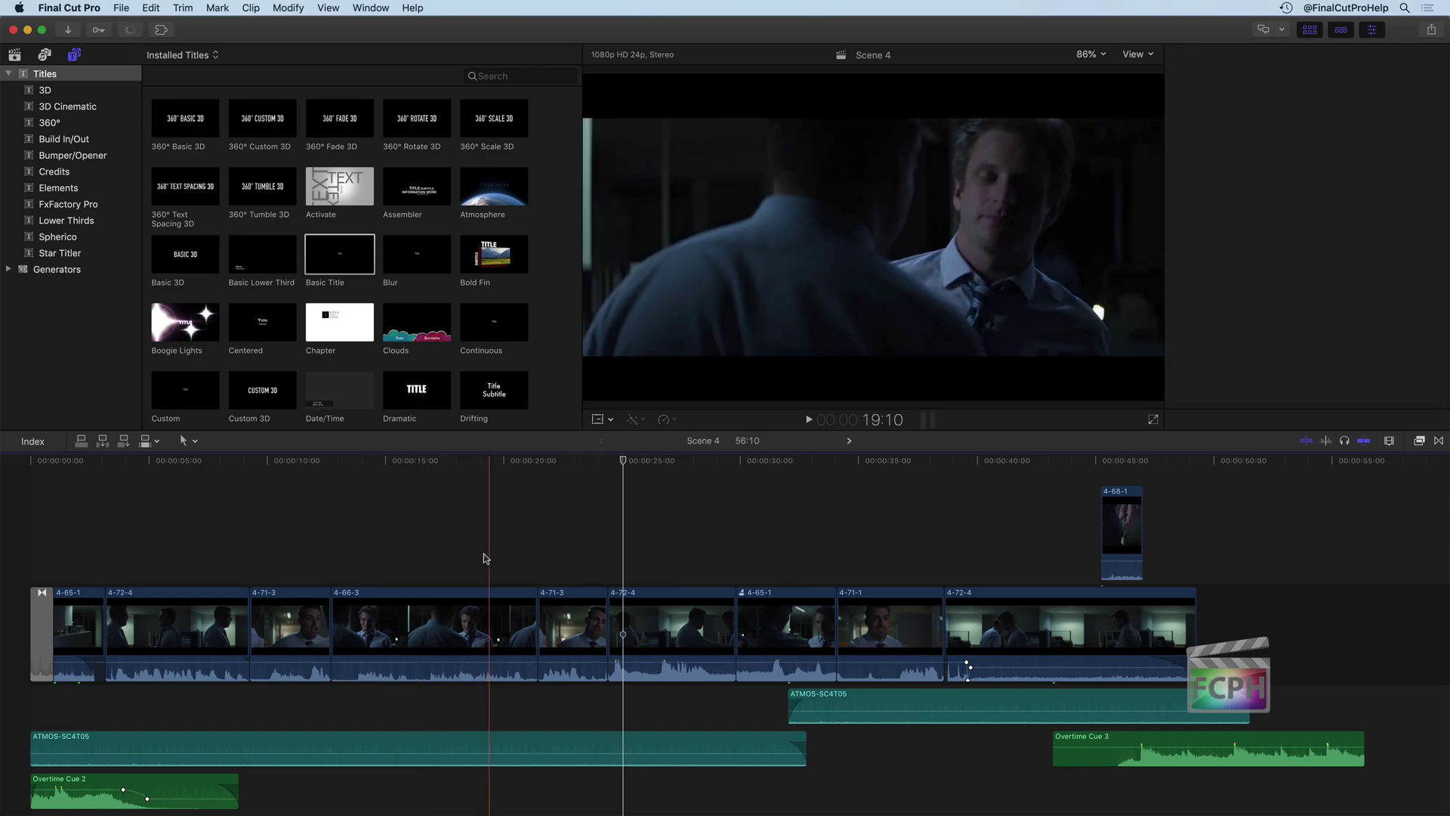
click(91, 221)
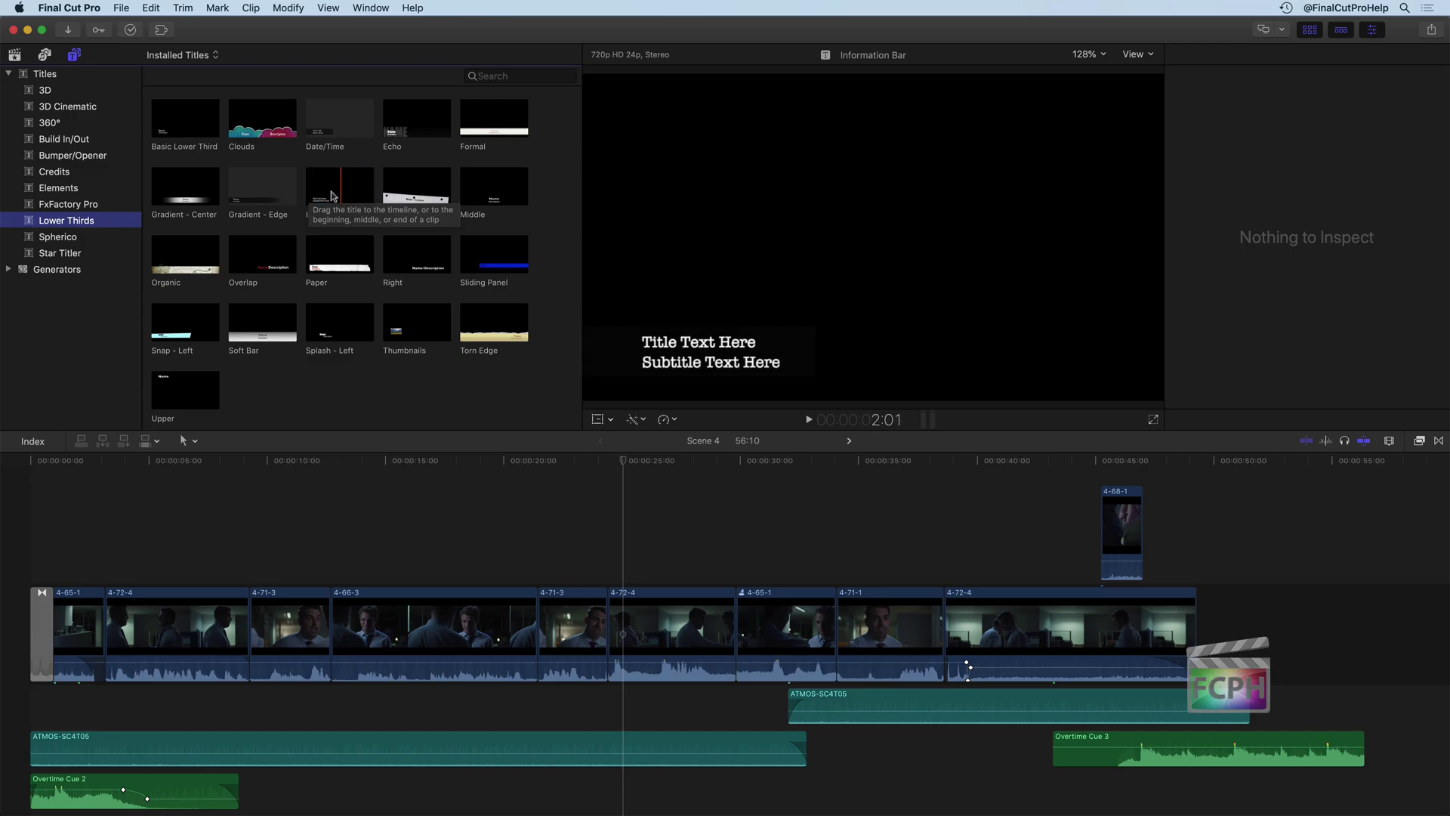
- Place the Information Bar title above clip 4-71-1, starting 12 frames earlier
drag(339, 186, 850, 569)
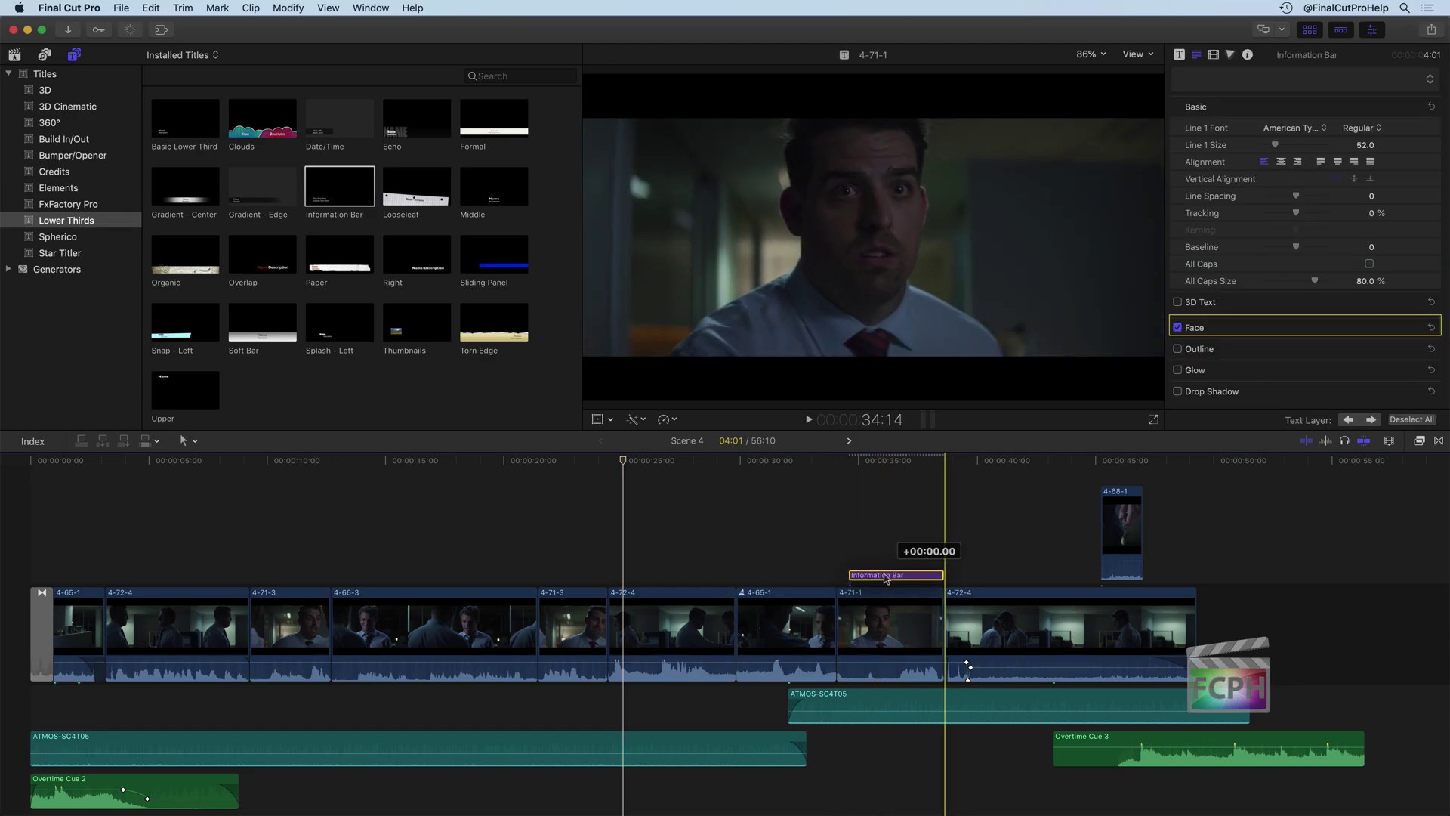
drag(850, 574, 839, 573)
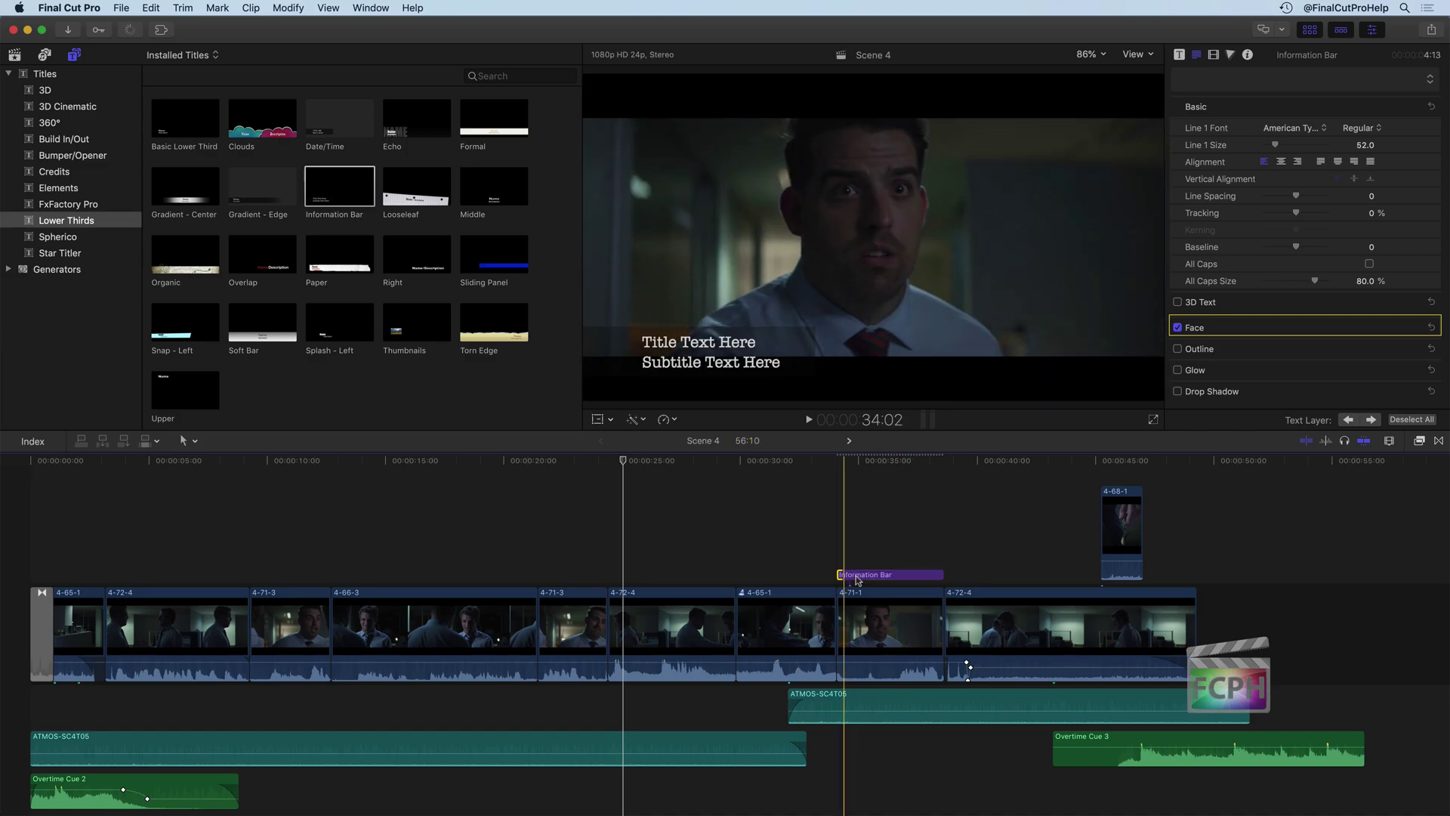
click(862, 461)
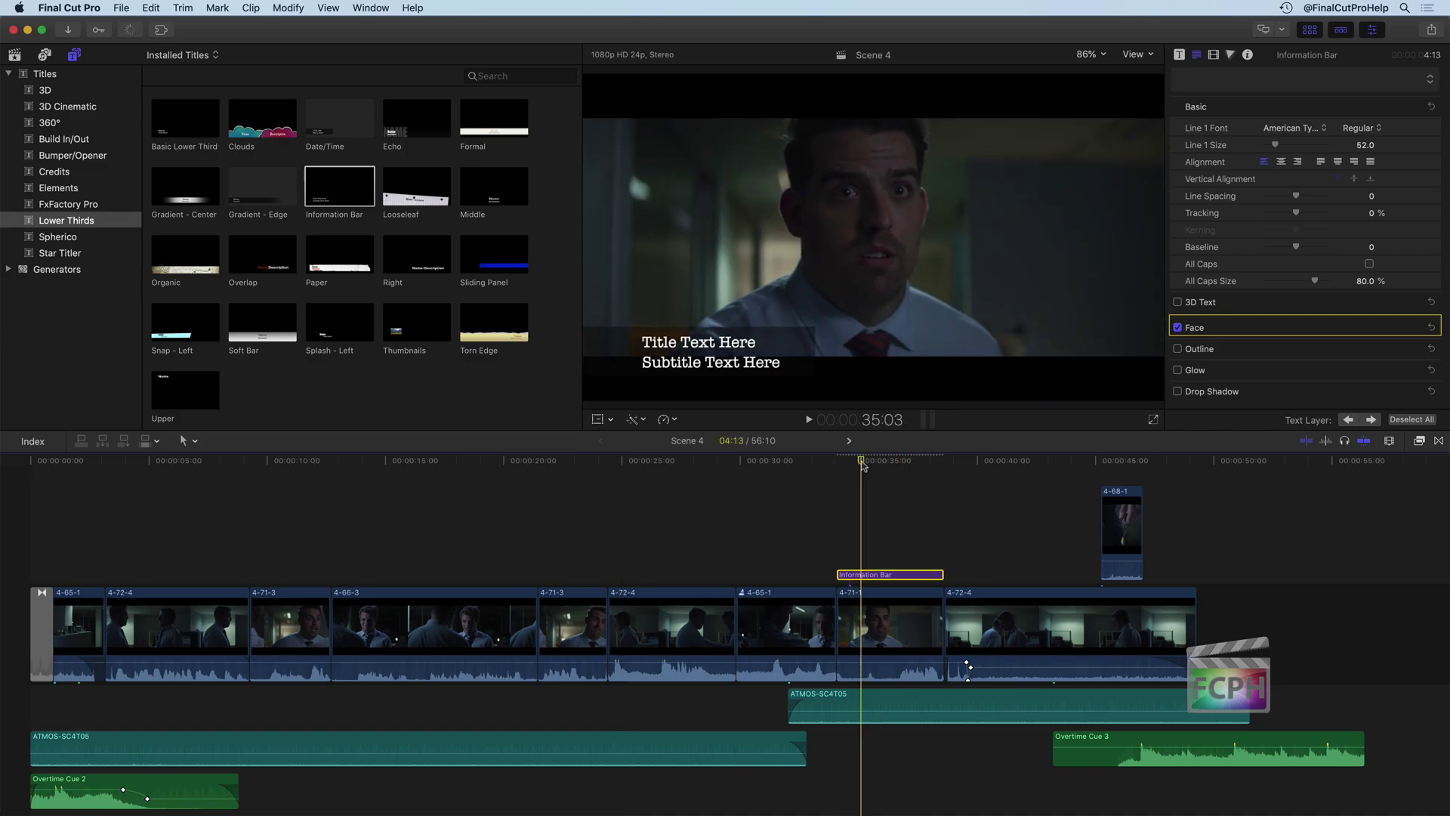
- Retype the title's two lines to read 'Simon' and 'Office Worker'
double_click(737, 342)
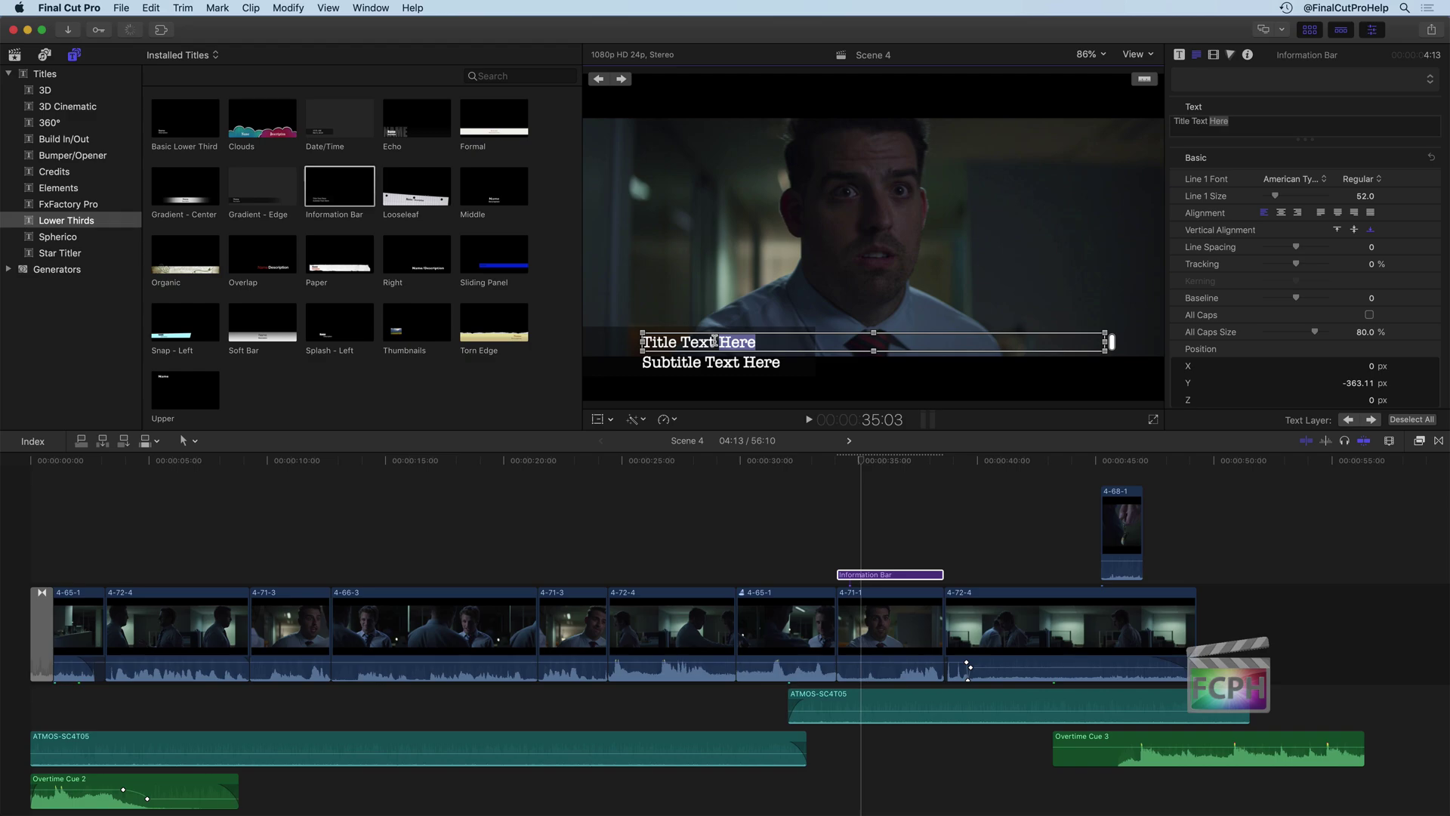
key(super+a)
text(Si)
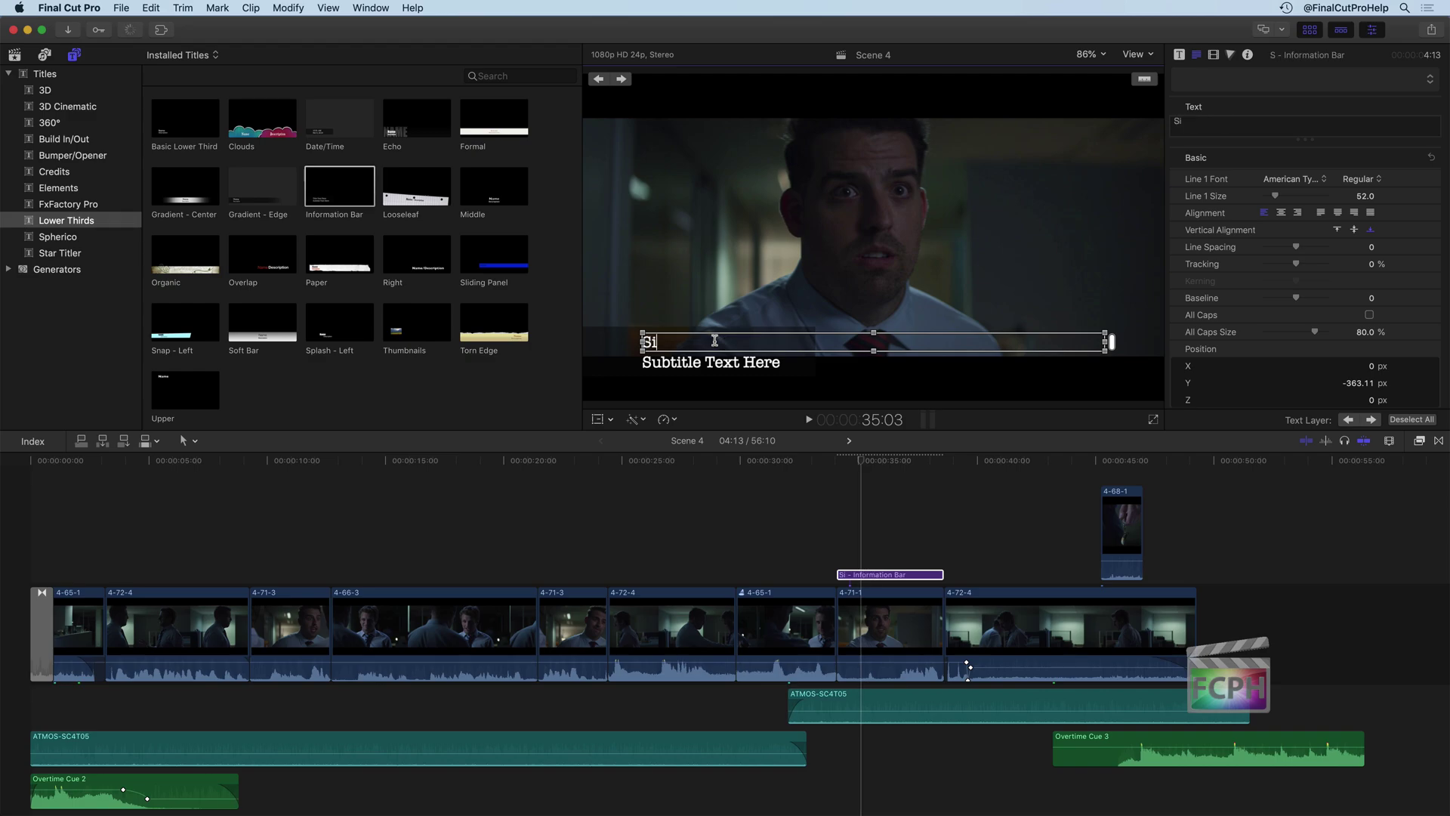
text(mon)
click(717, 364)
double_click(717, 362)
key(super+a)
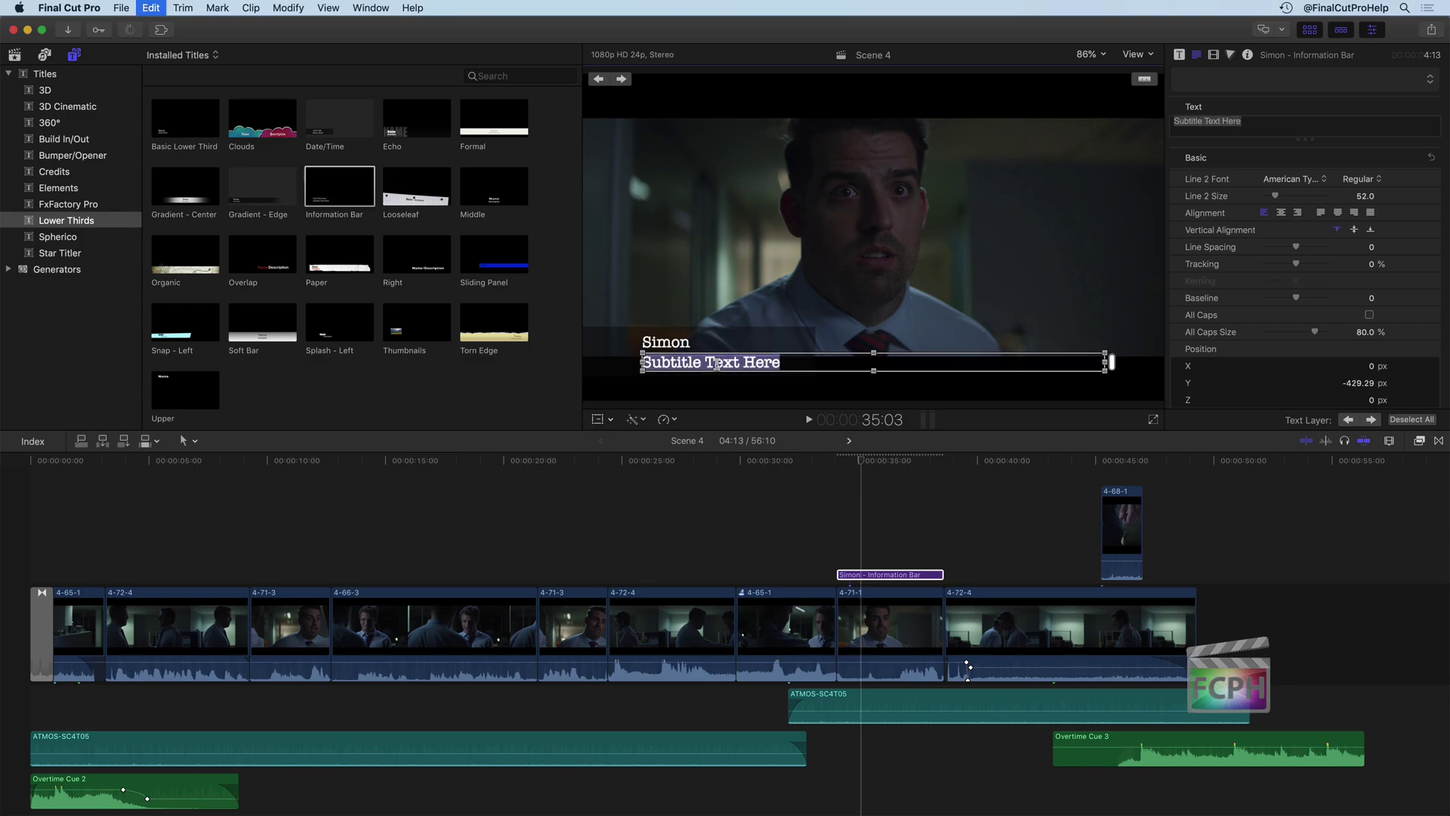
text(Offic)
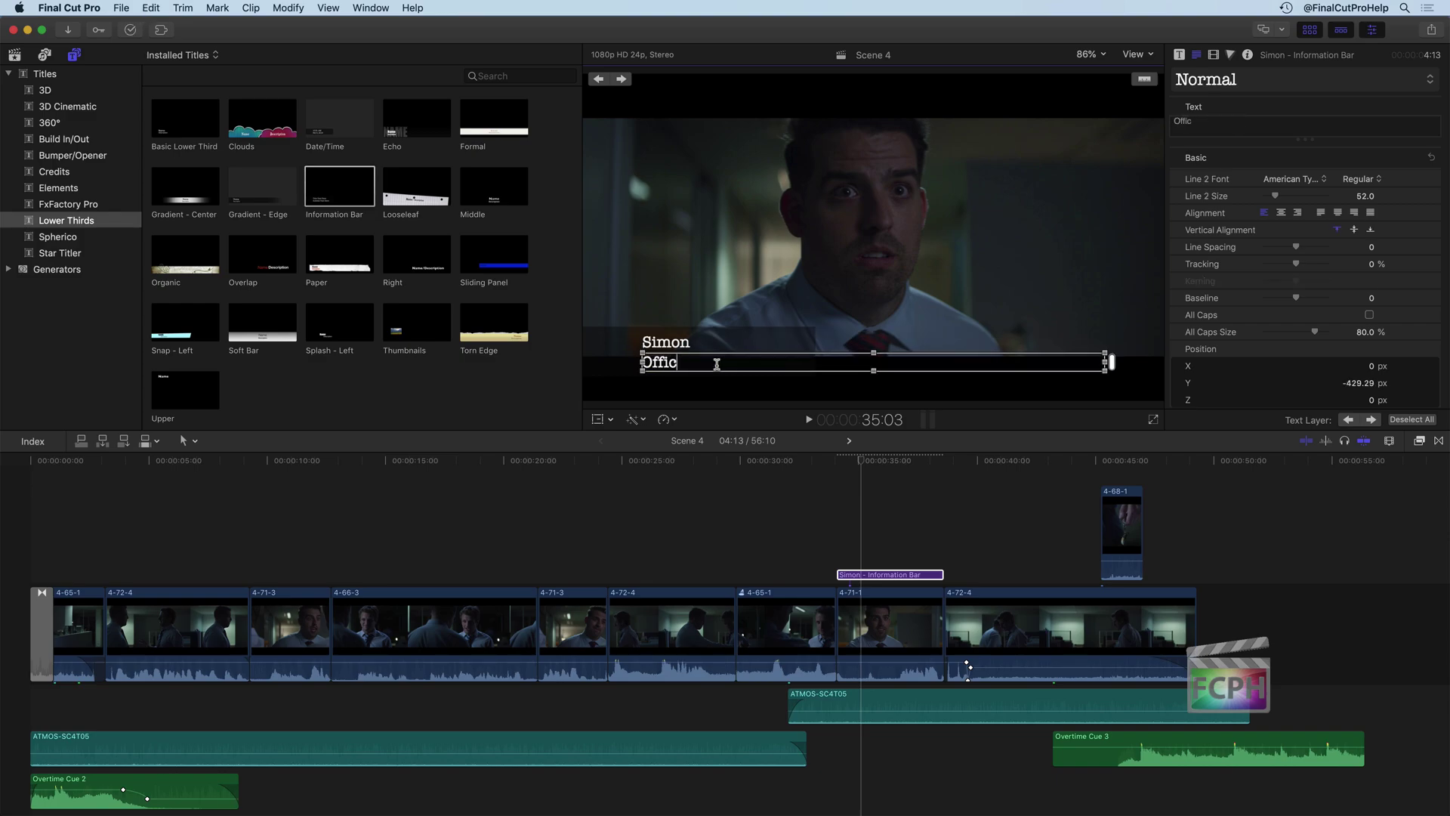
text(e Worker)
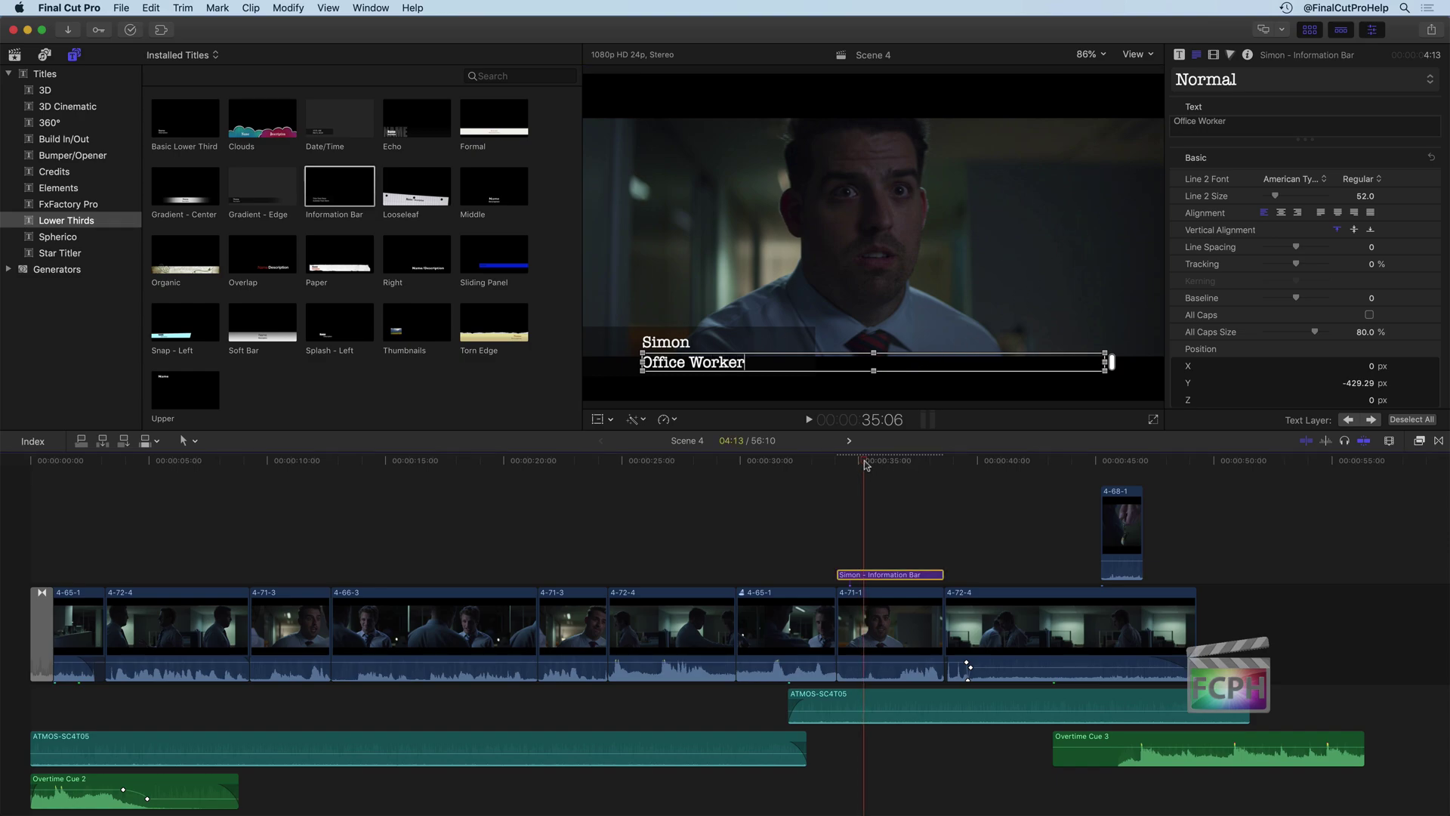
click(846, 481)
click(837, 481)
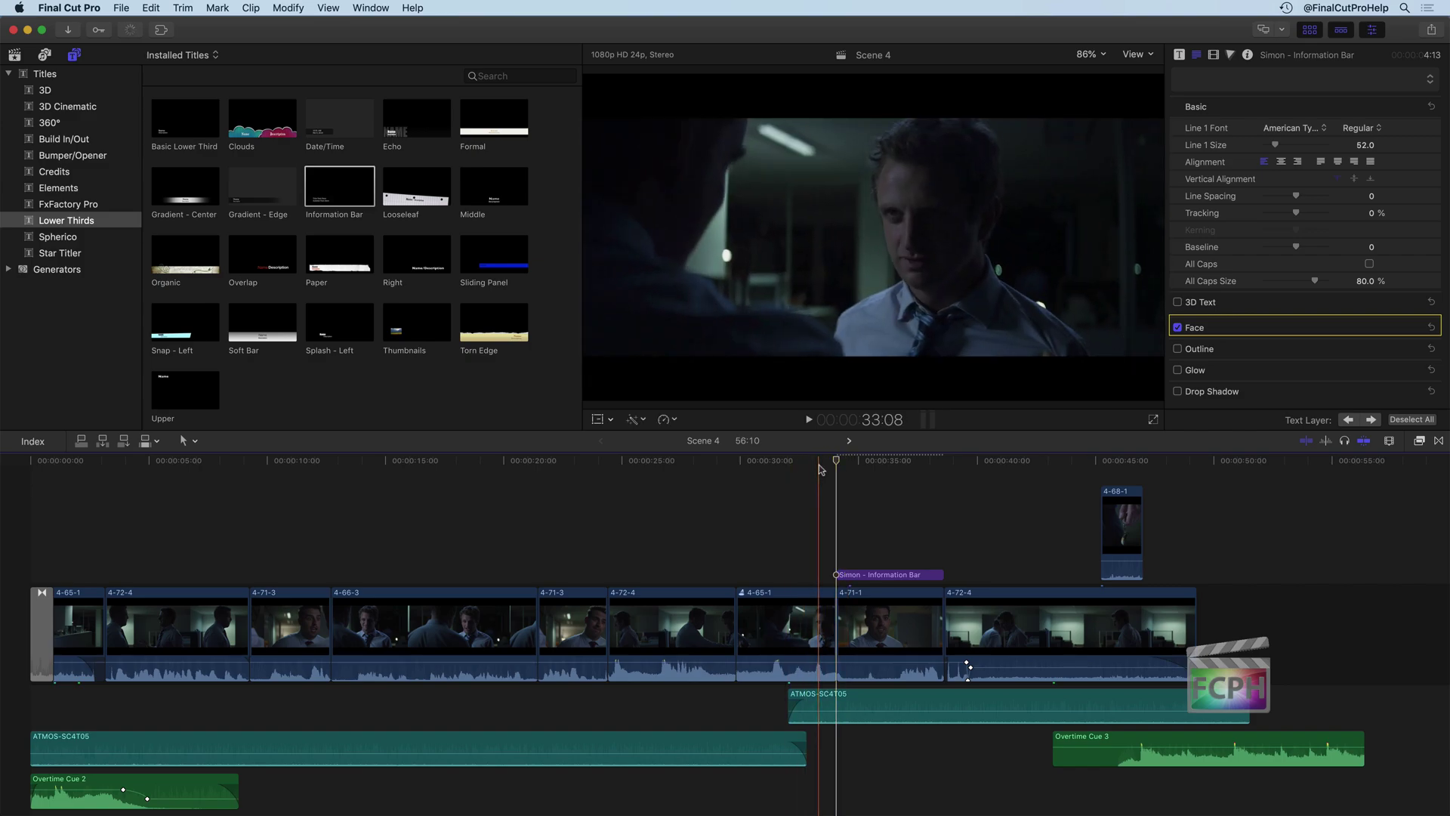
key(space)
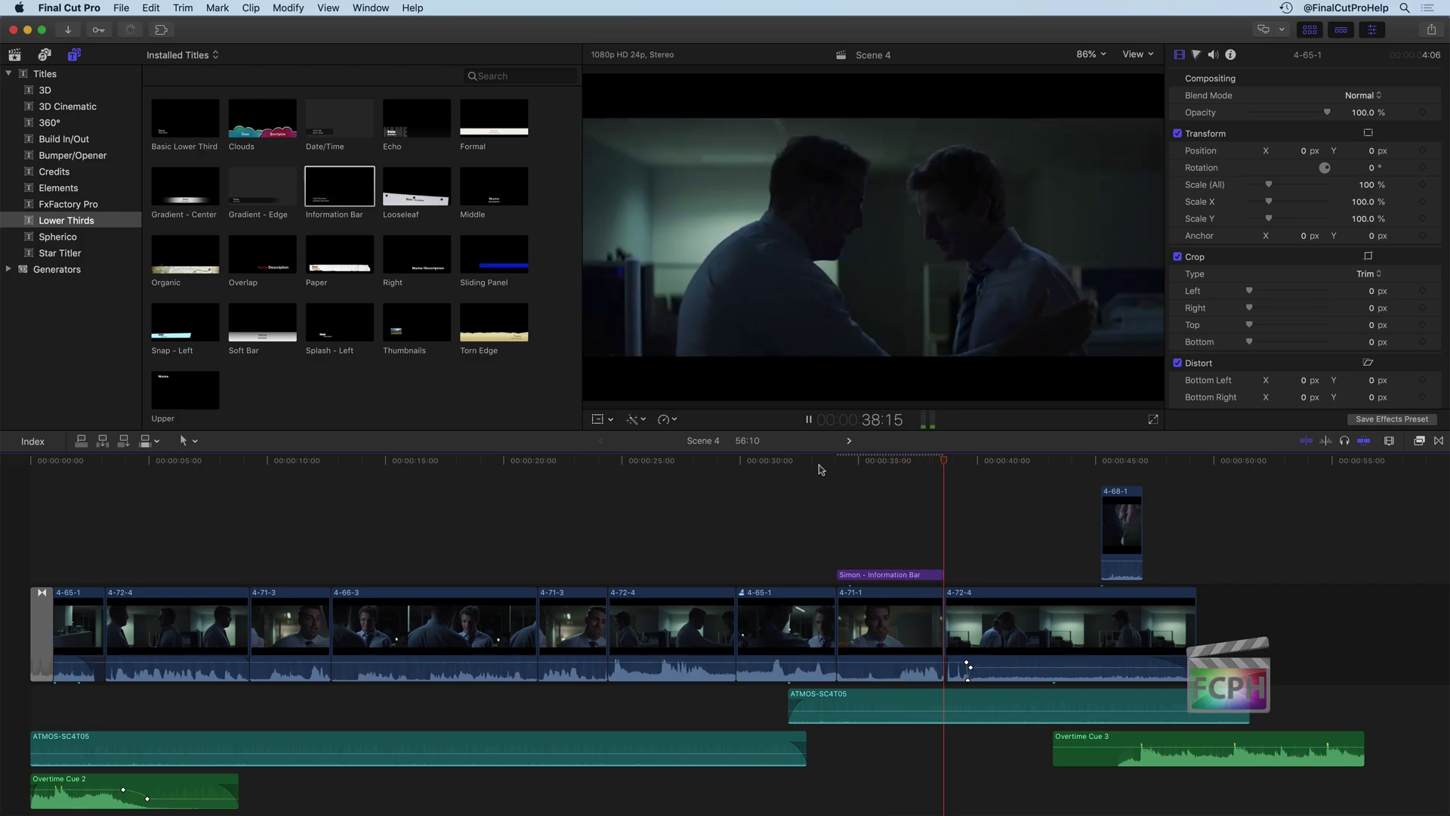
key(space)
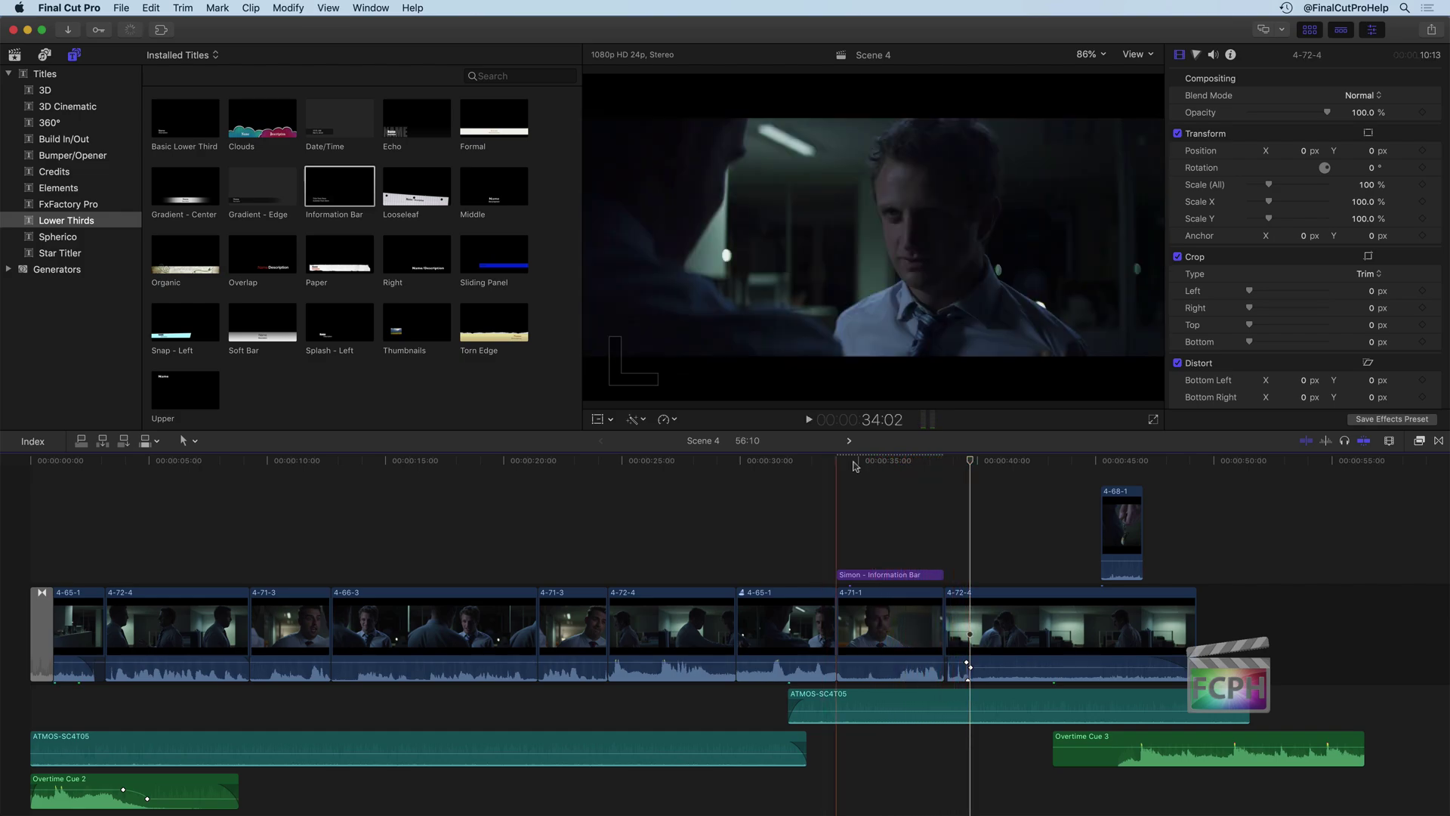
click(872, 470)
click(874, 576)
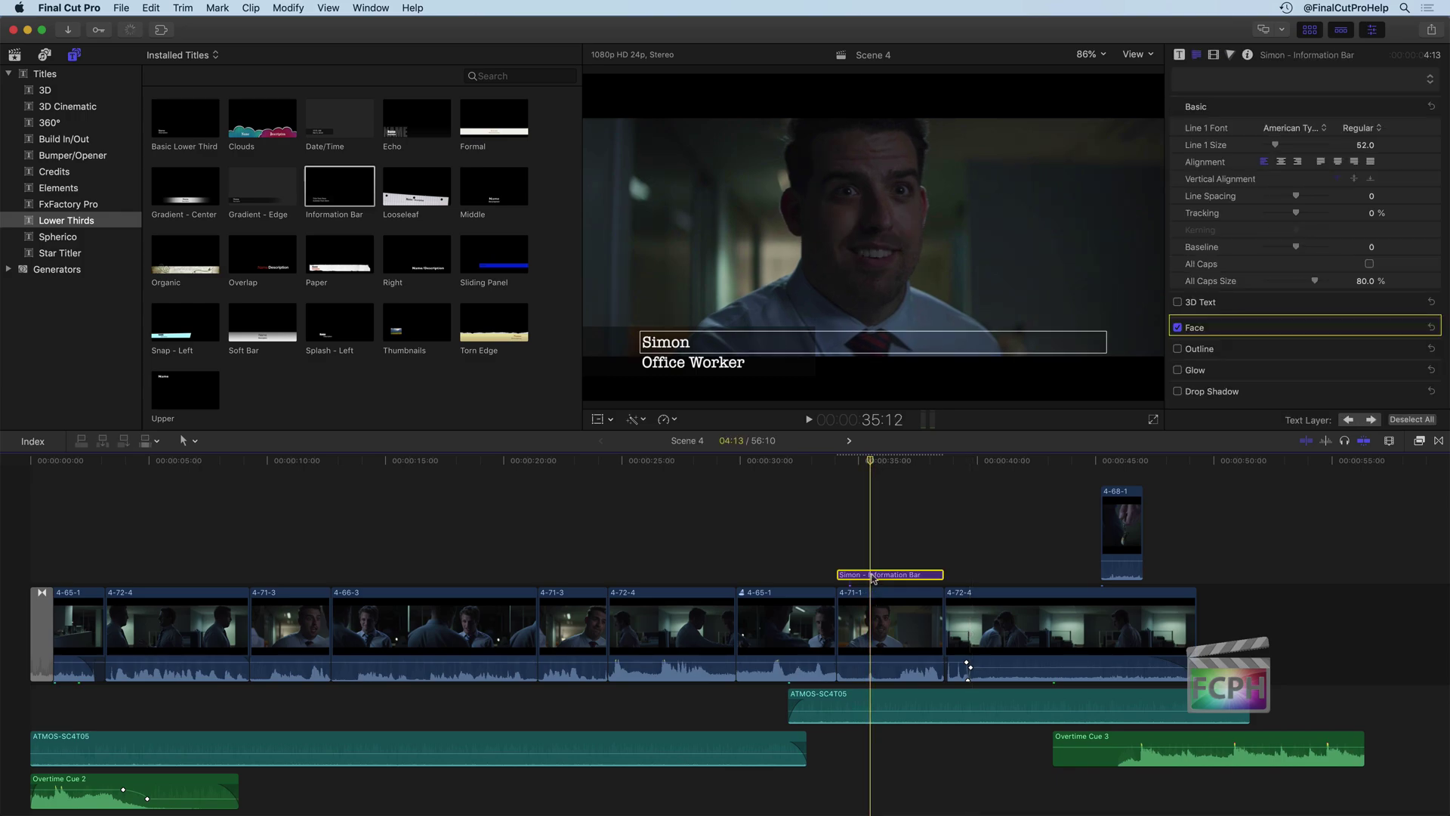
- Show the title's published parameters and turn off Build In and Build Out
click(1179, 55)
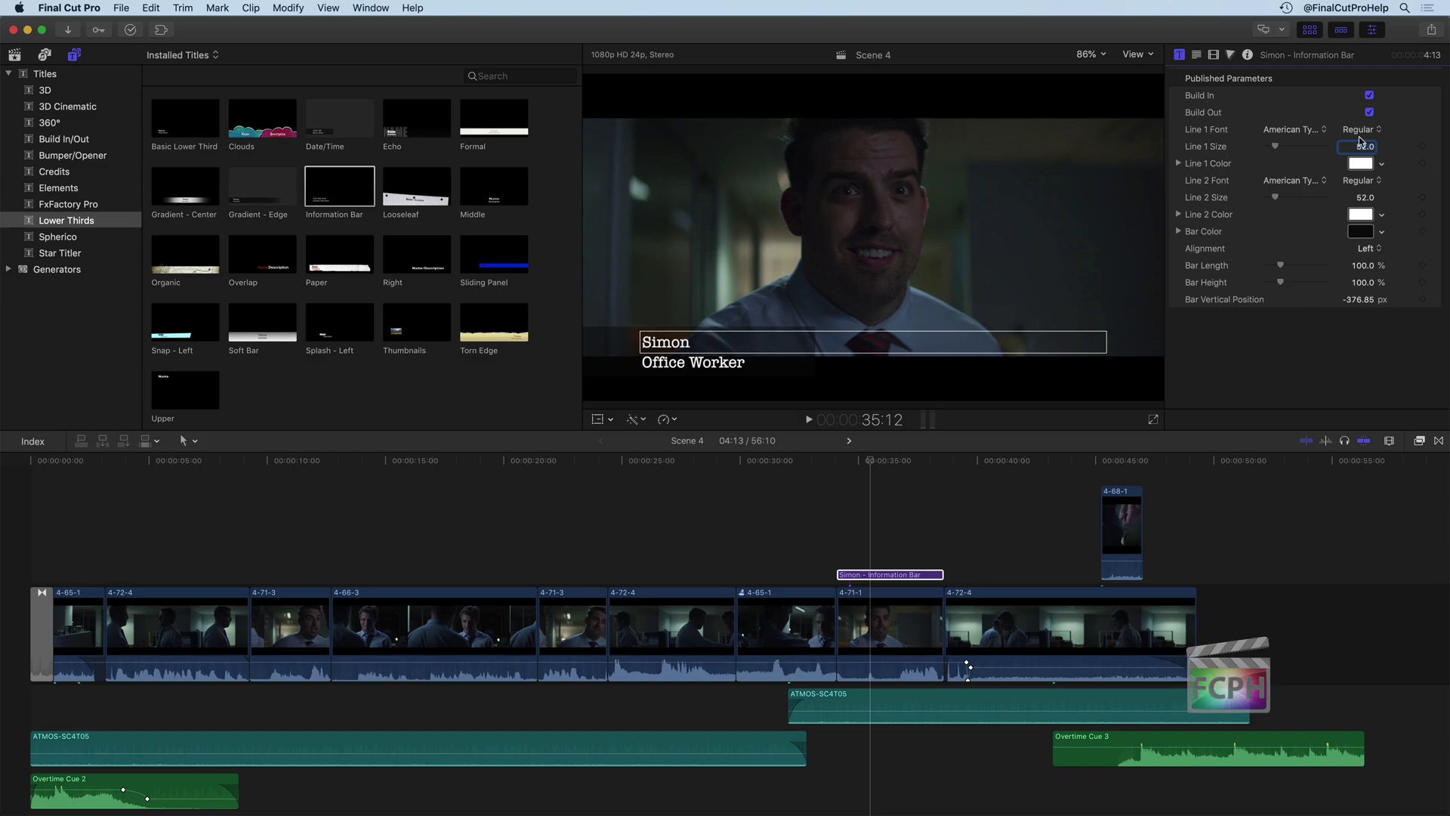
click(1369, 95)
click(1370, 112)
- Preview the title from 34:02 without animation, then re-enable Build In and Build Out
click(834, 463)
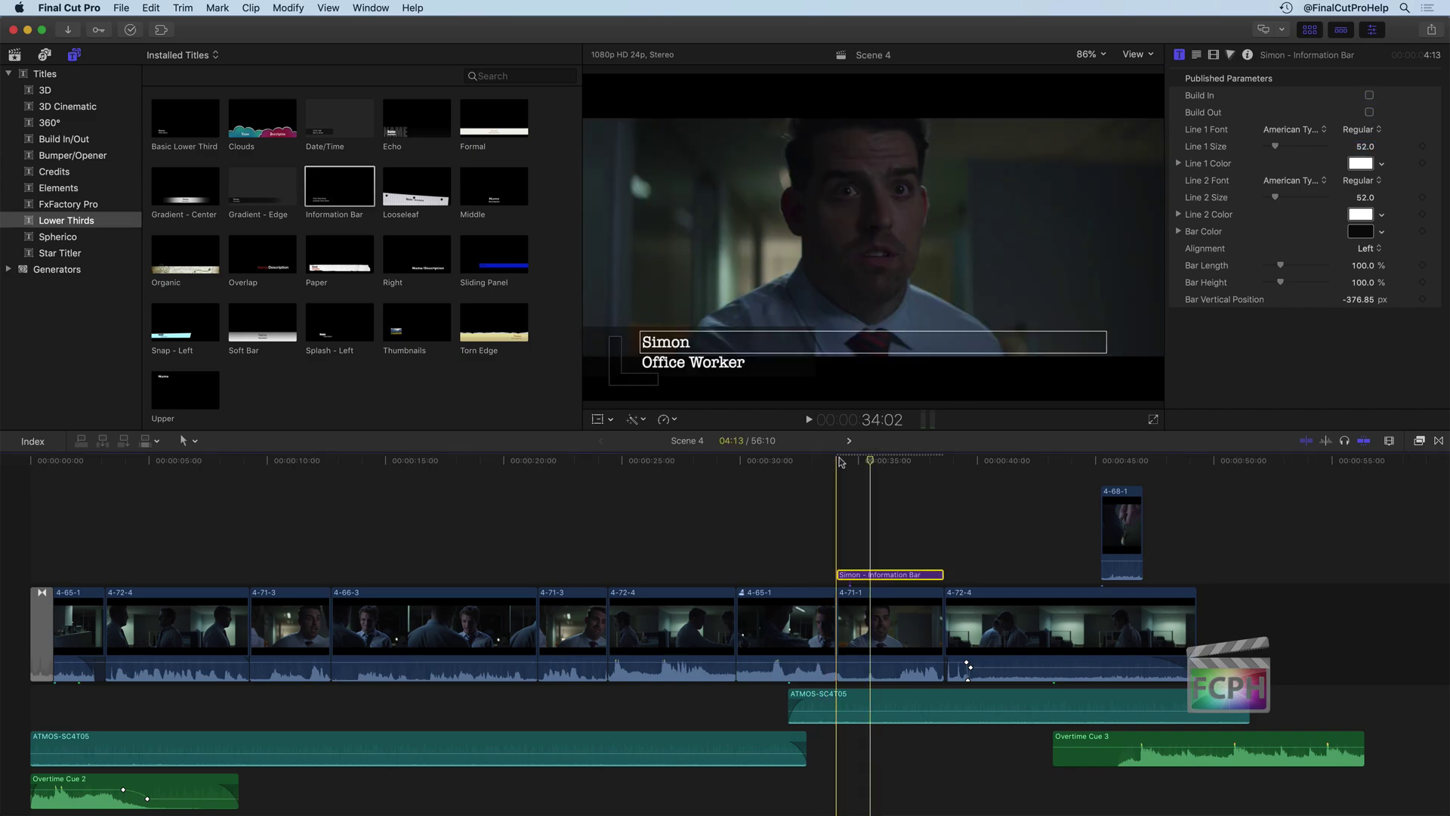
key(space)
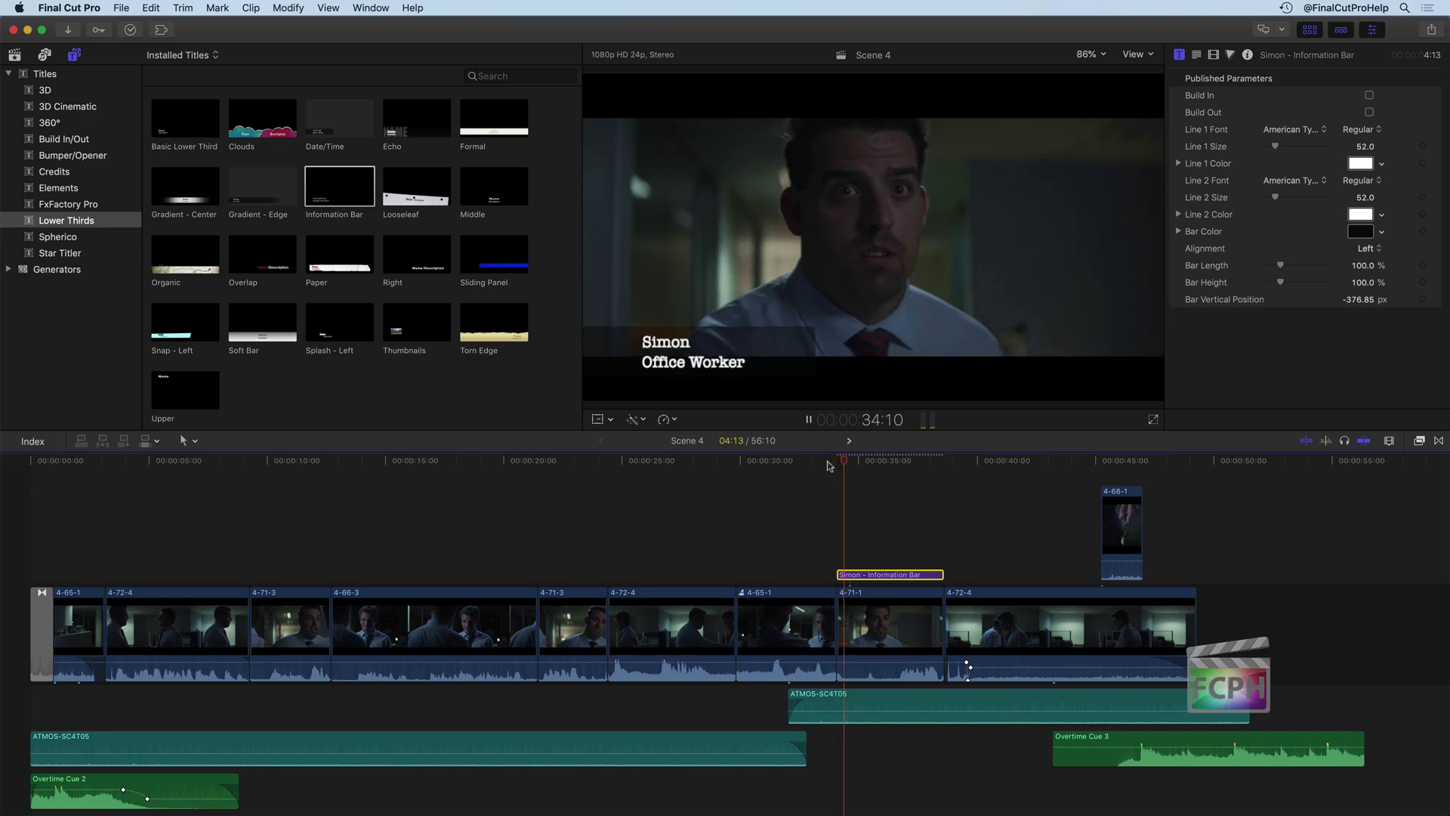
key(space)
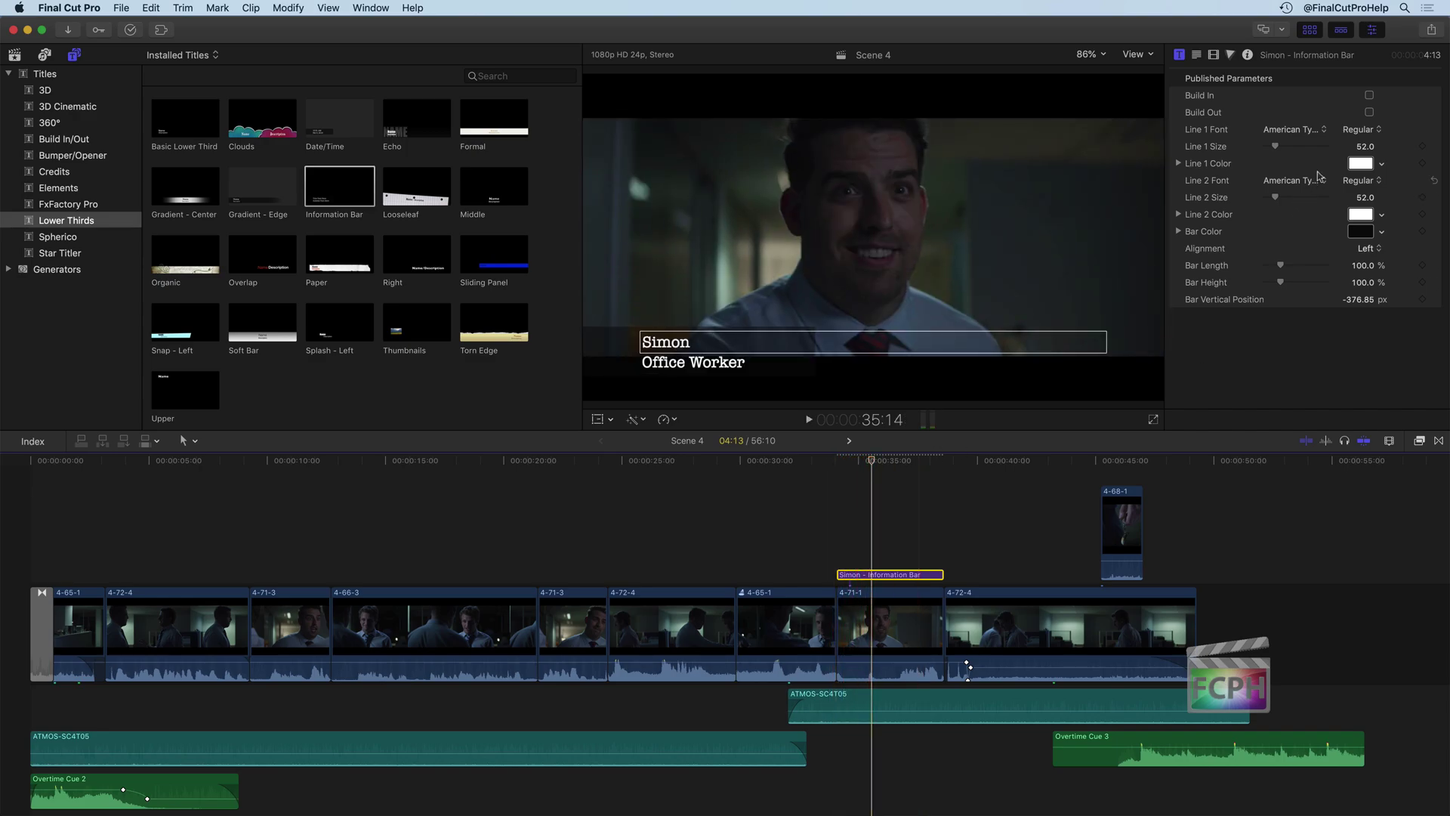
click(1369, 95)
click(1369, 111)
- Make the Simon line red and the Office Worker line Grape purple
click(1379, 169)
click(1352, 226)
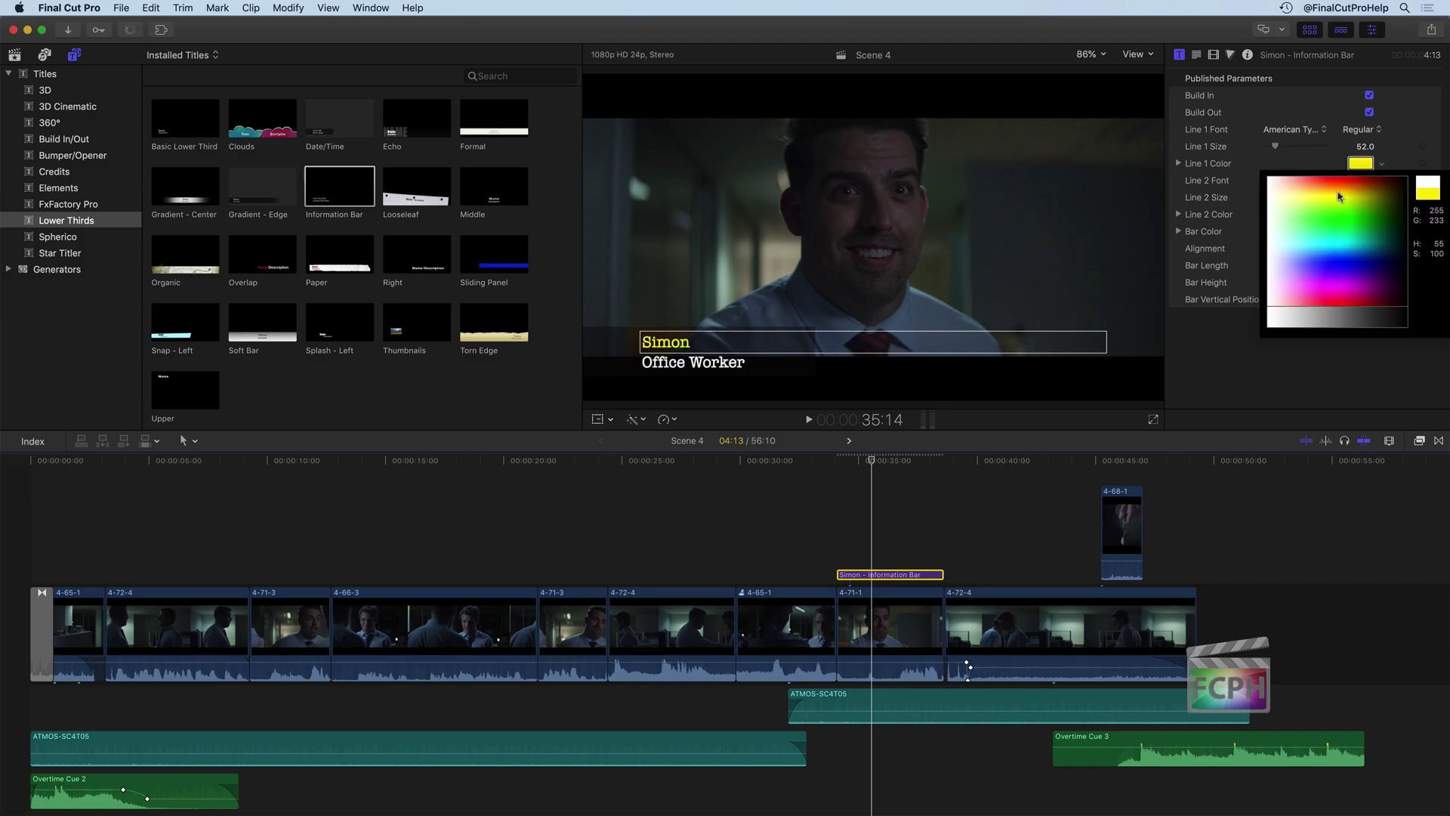
click(1309, 267)
click(1361, 214)
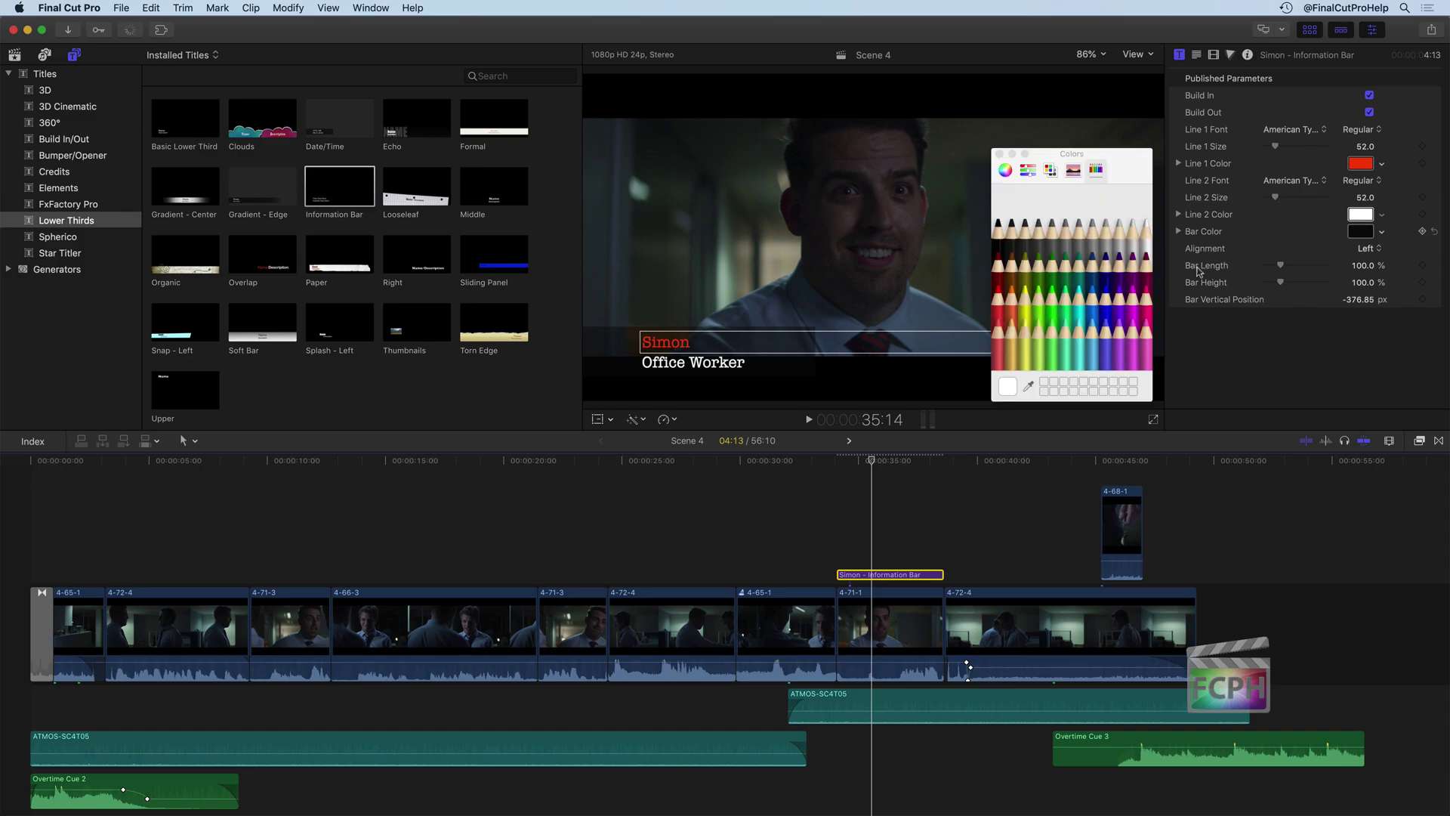
click(1119, 298)
- Set the bar colour to Banana yellow and preview the title from 34:02
click(1360, 232)
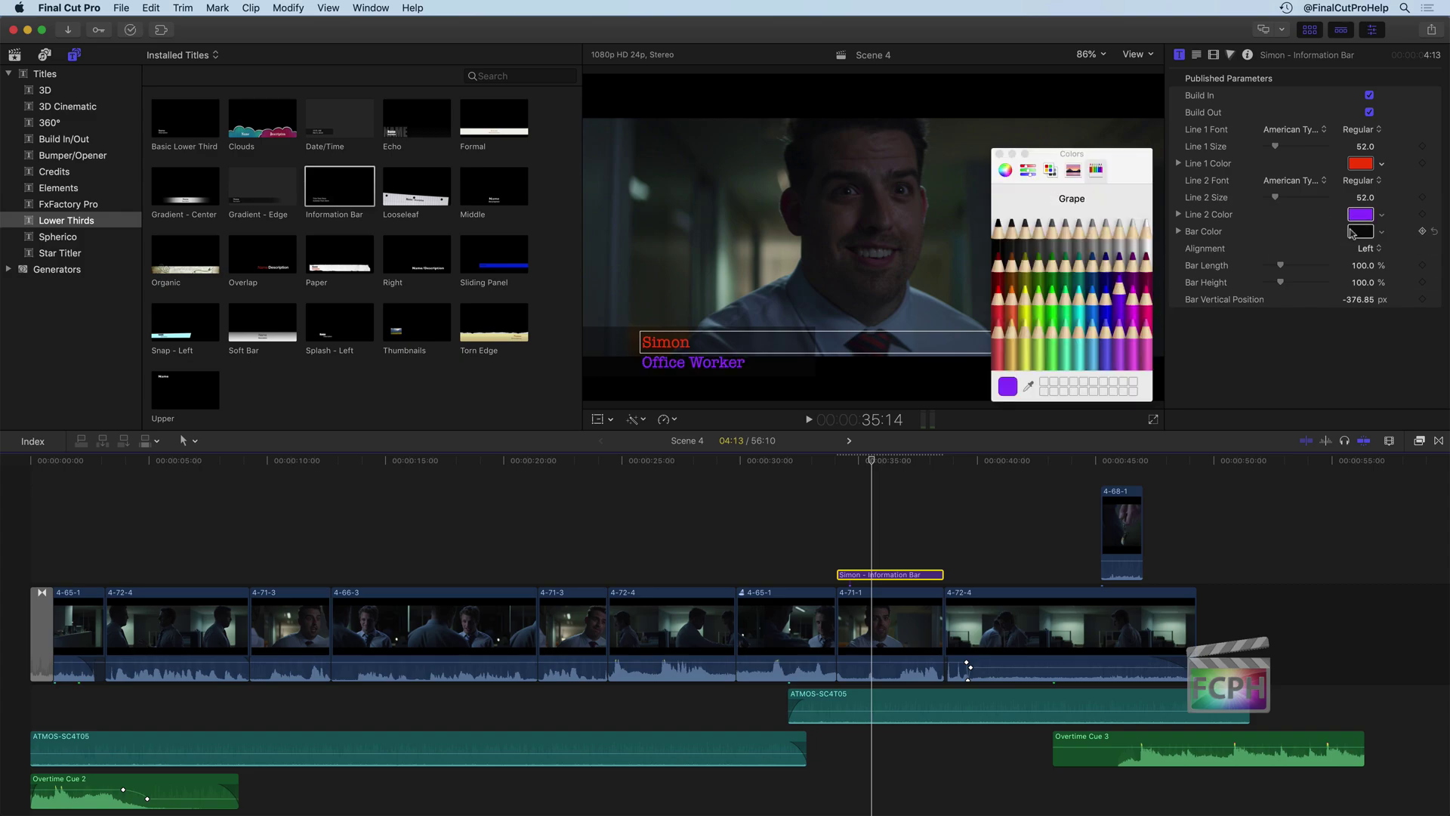
click(1026, 332)
click(1000, 154)
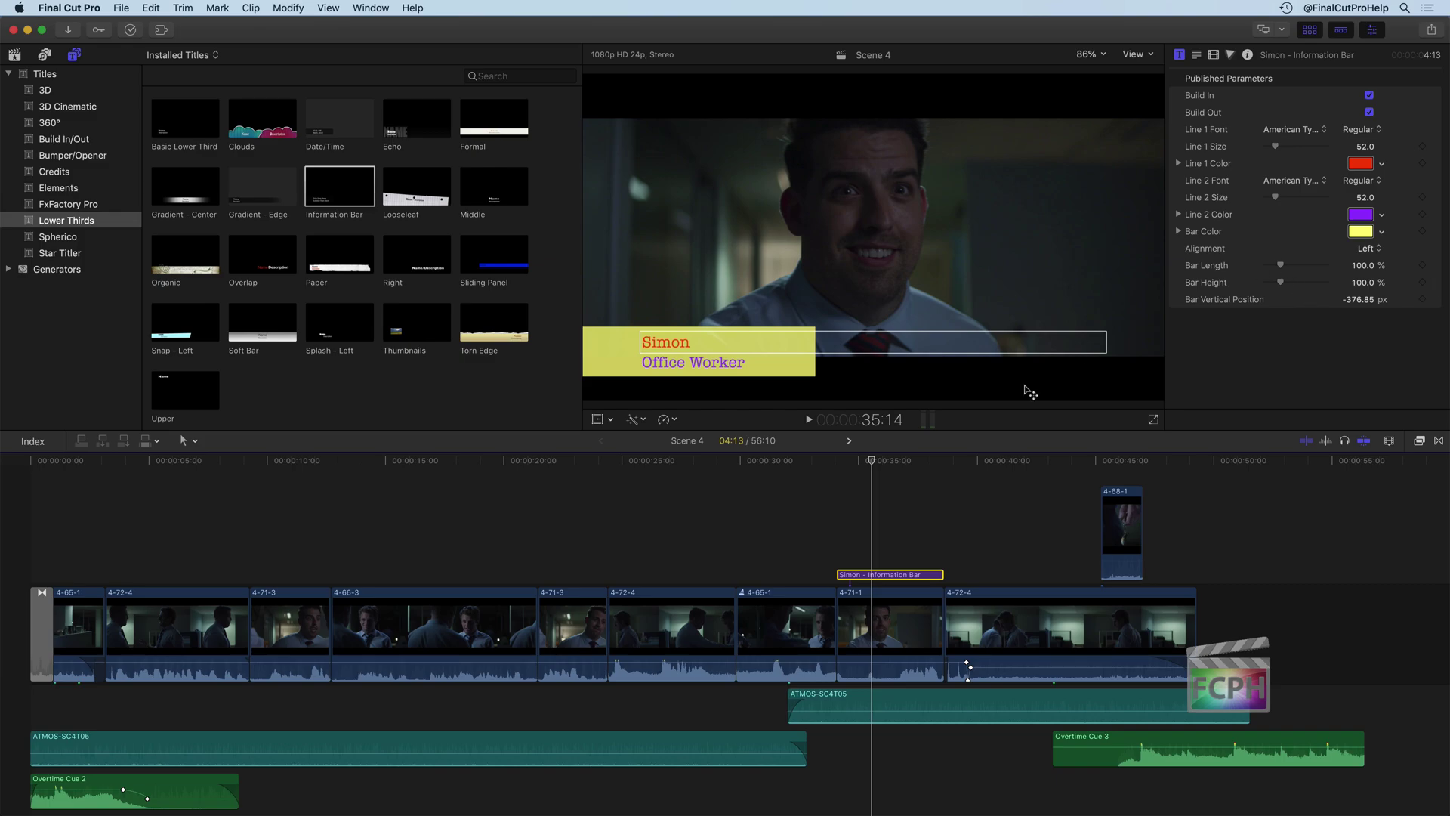
click(839, 463)
mouse_move(844, 470)
mouse_down()
mouse_move(972, 469)
mouse_move(862, 470)
mouse_up()
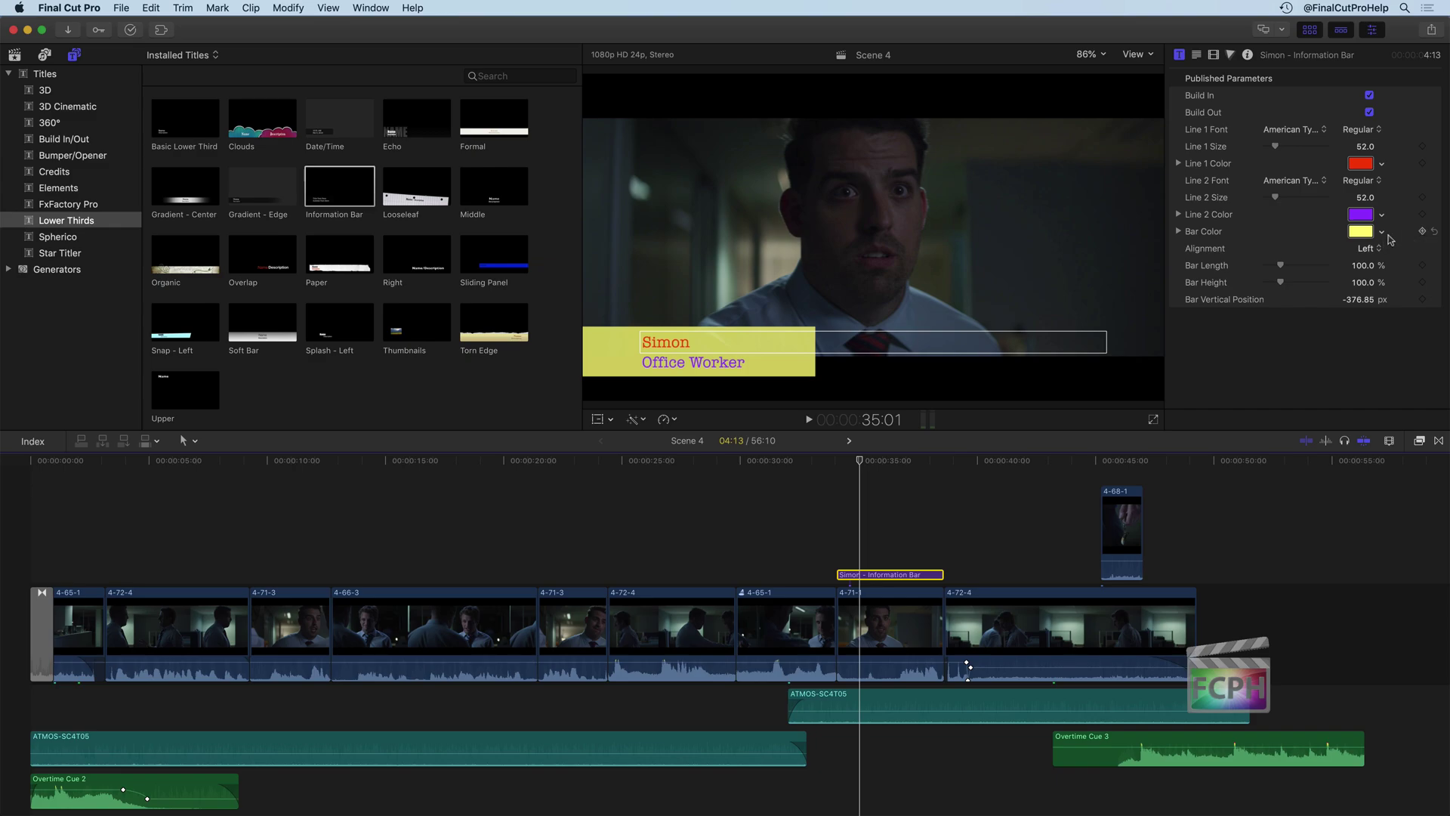
- Undo the colour changes, zoom the viewer to 200%, and select the Simon title clip
key(super+z)
key(super+z)
key(super+z)
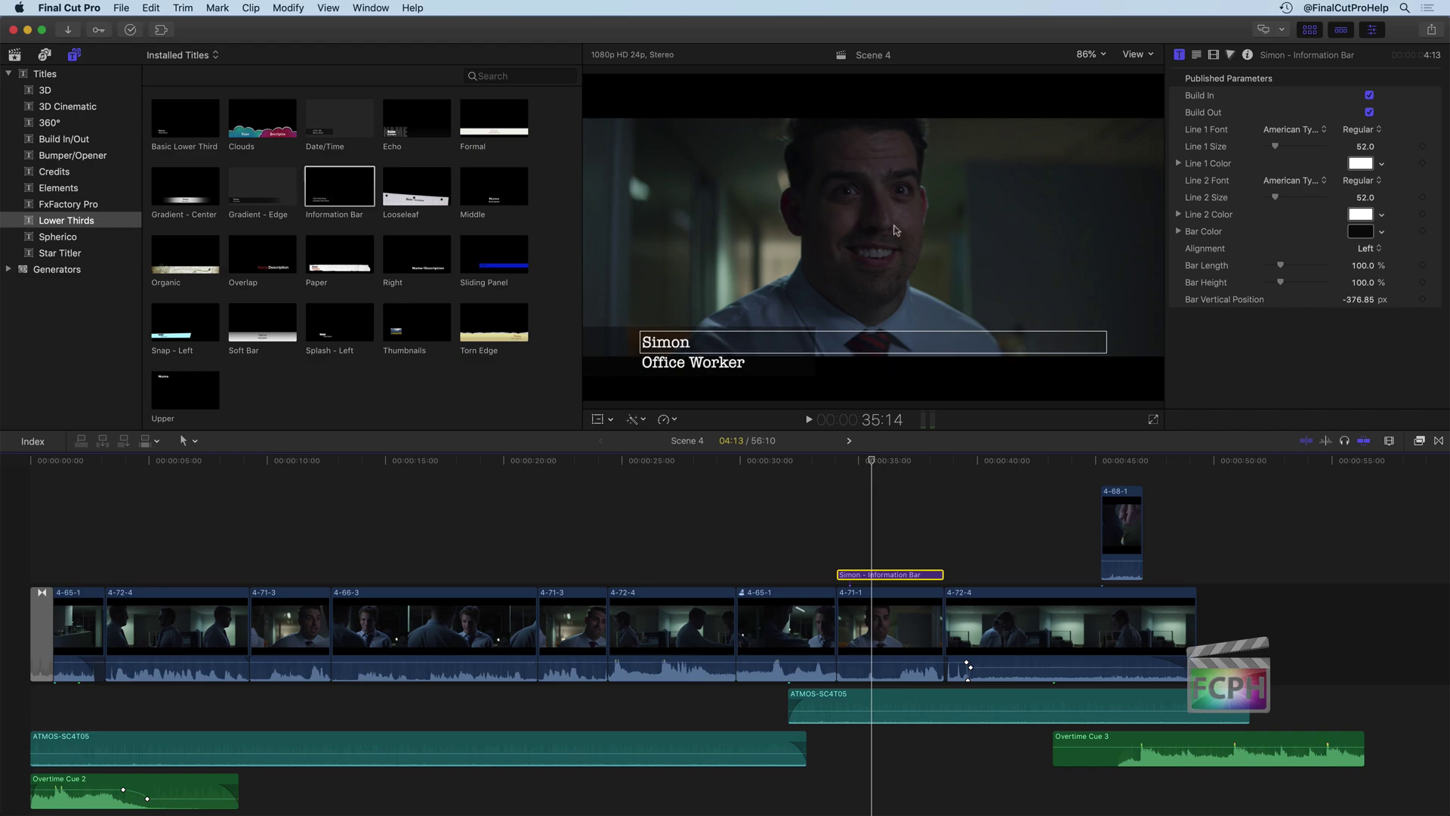
click(1093, 57)
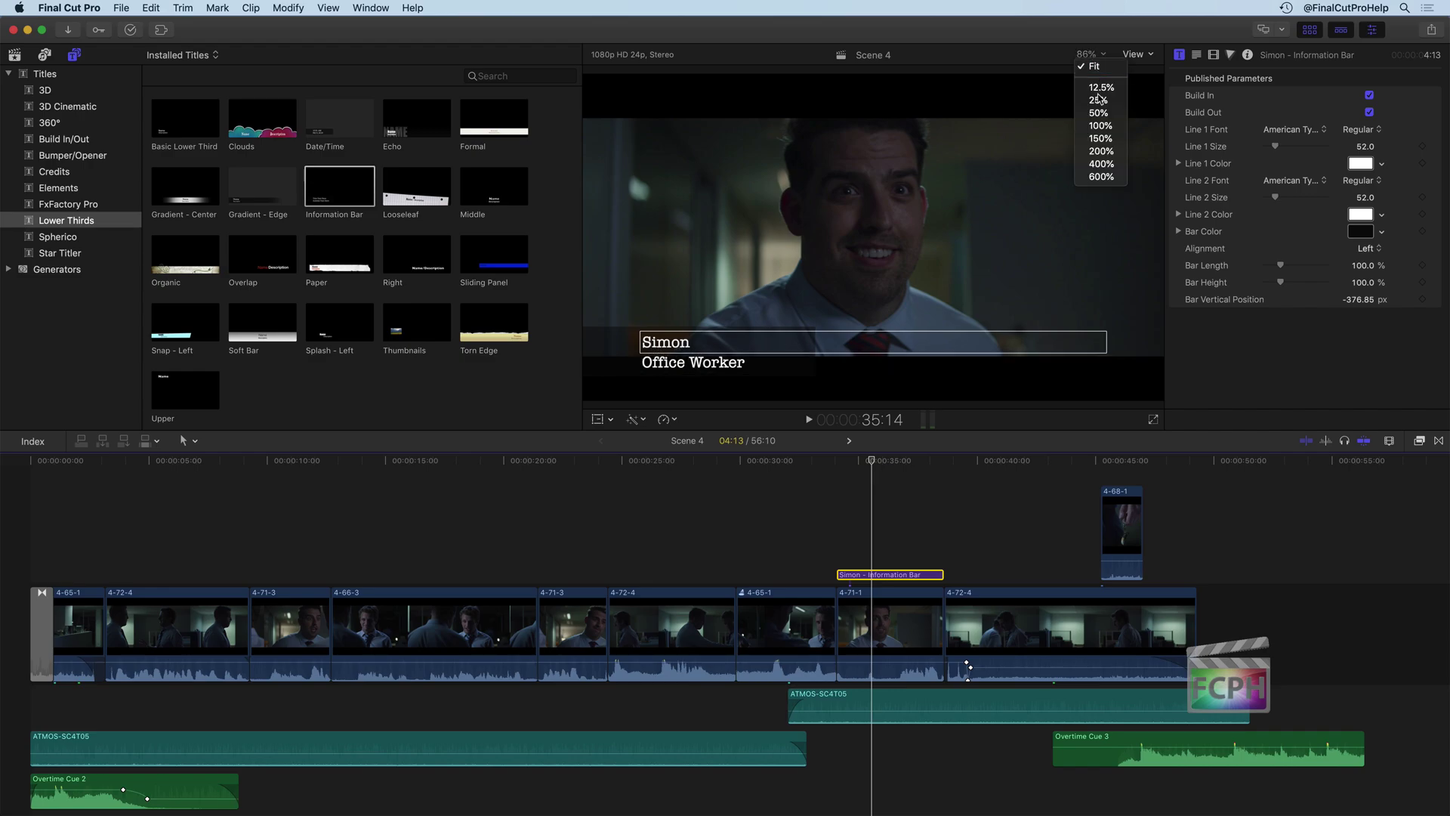
click(1108, 154)
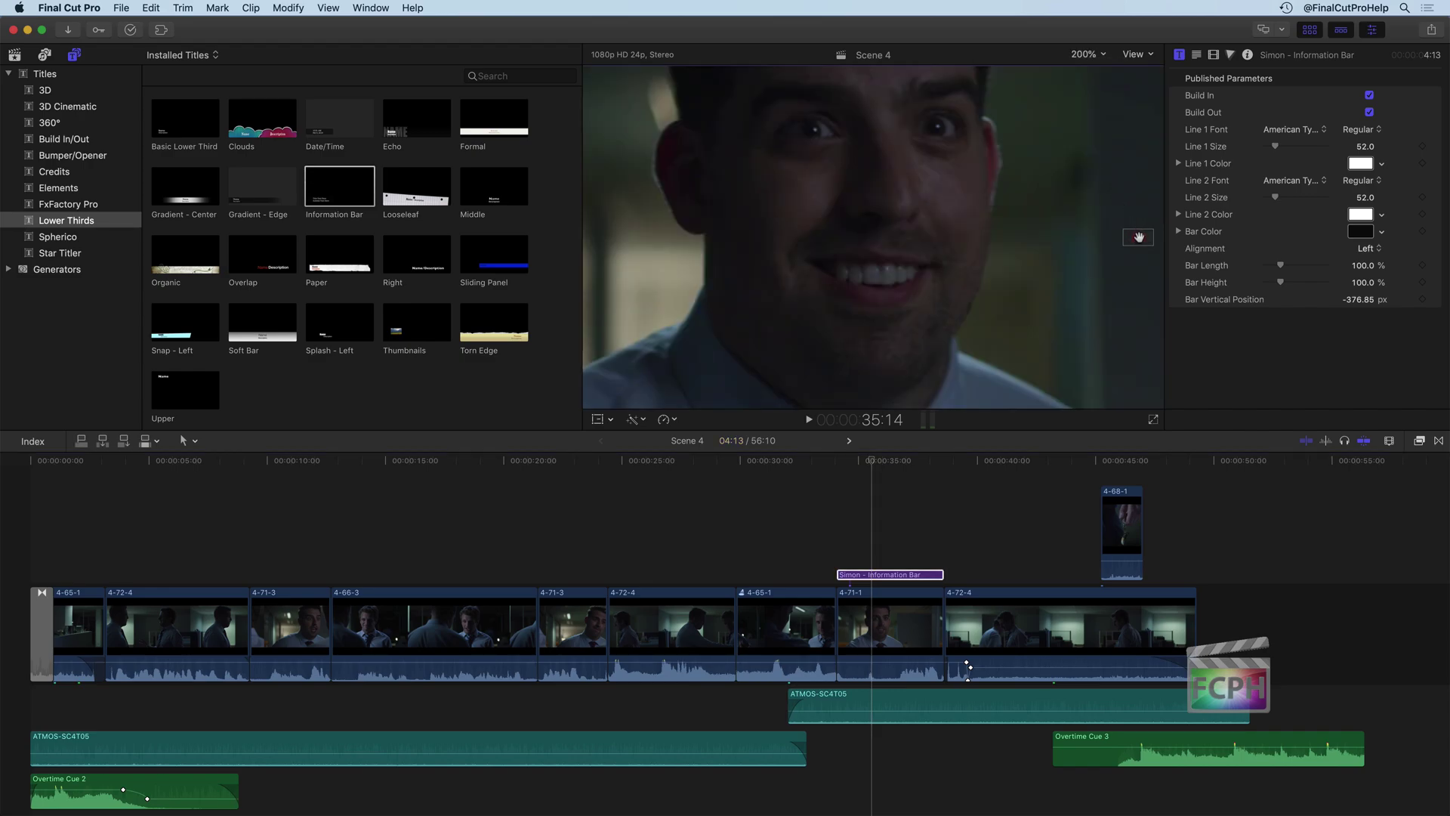
drag(1138, 237, 1128, 243)
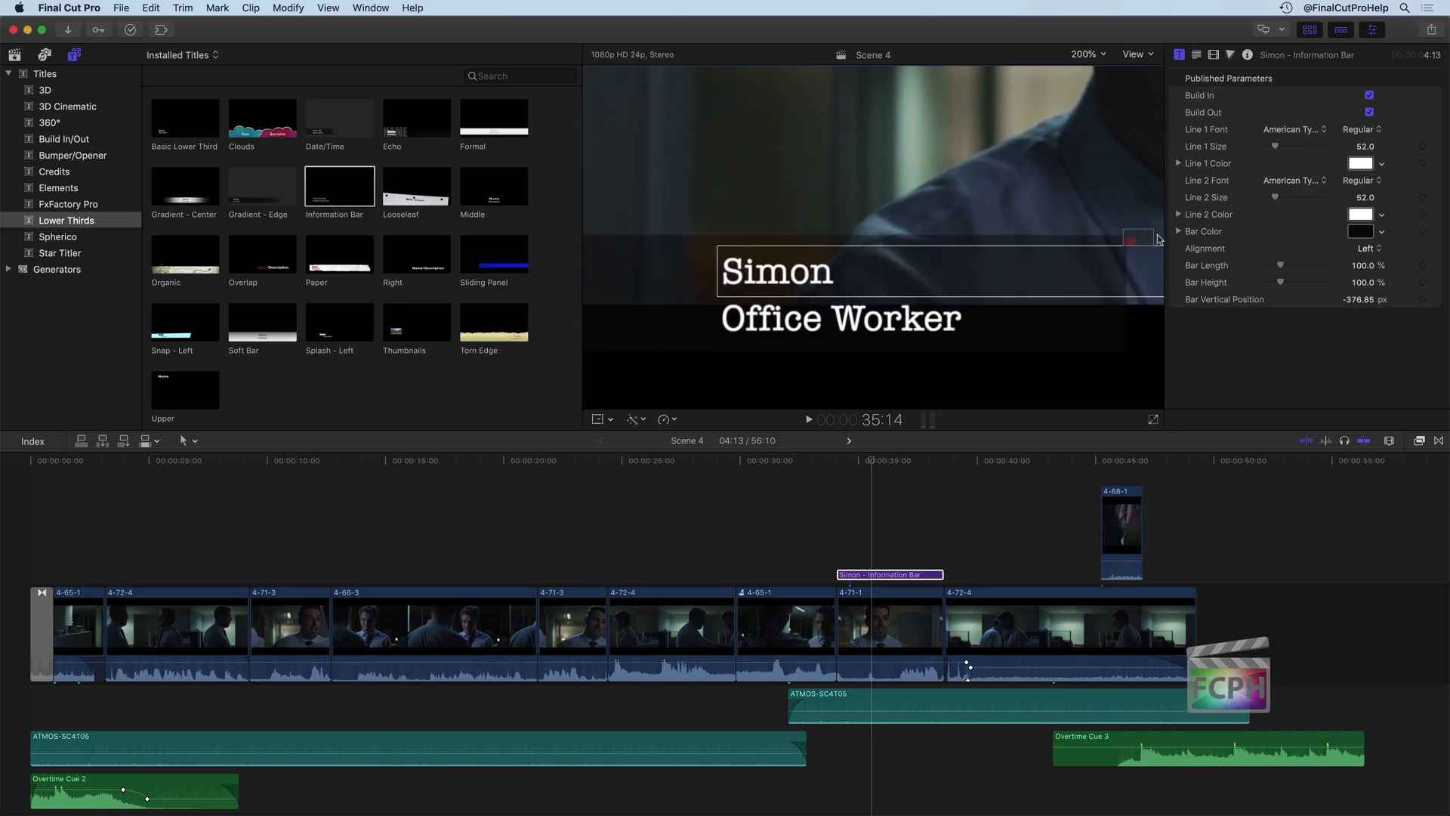
click(868, 470)
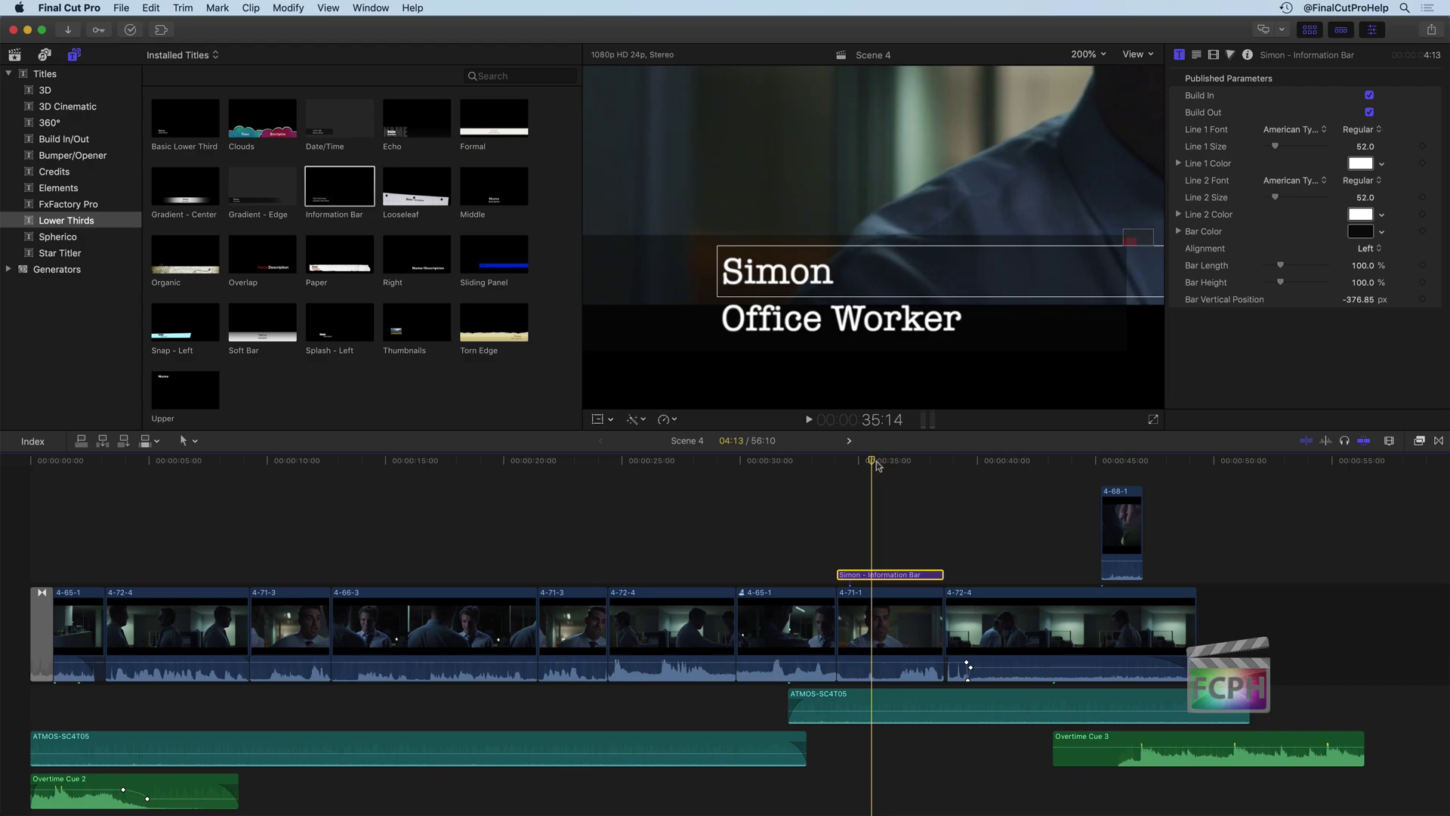
- At the title's start, add a Line 1 Color keyframe set to green
click(869, 463)
drag(845, 463, 837, 463)
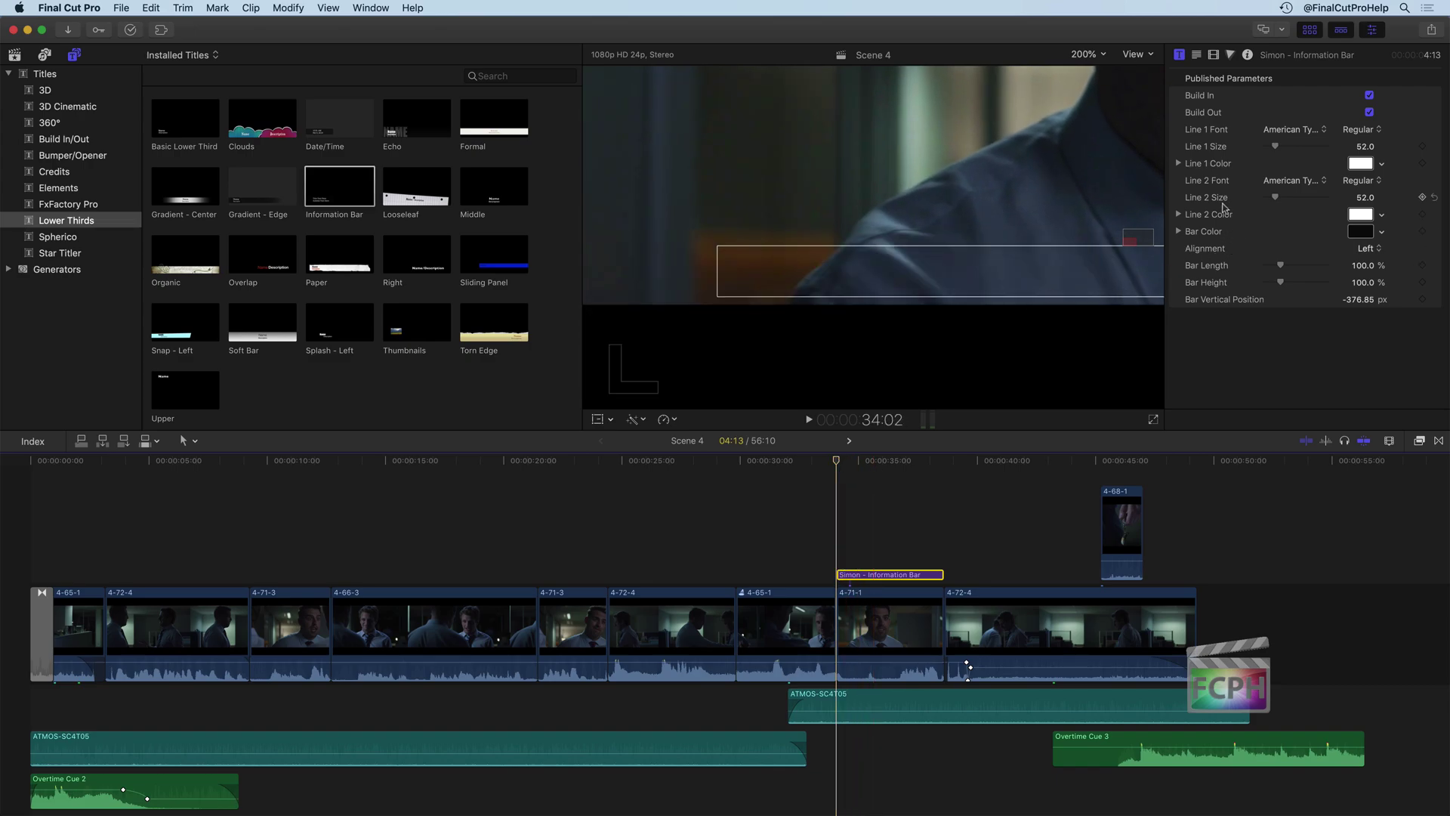
click(1357, 165)
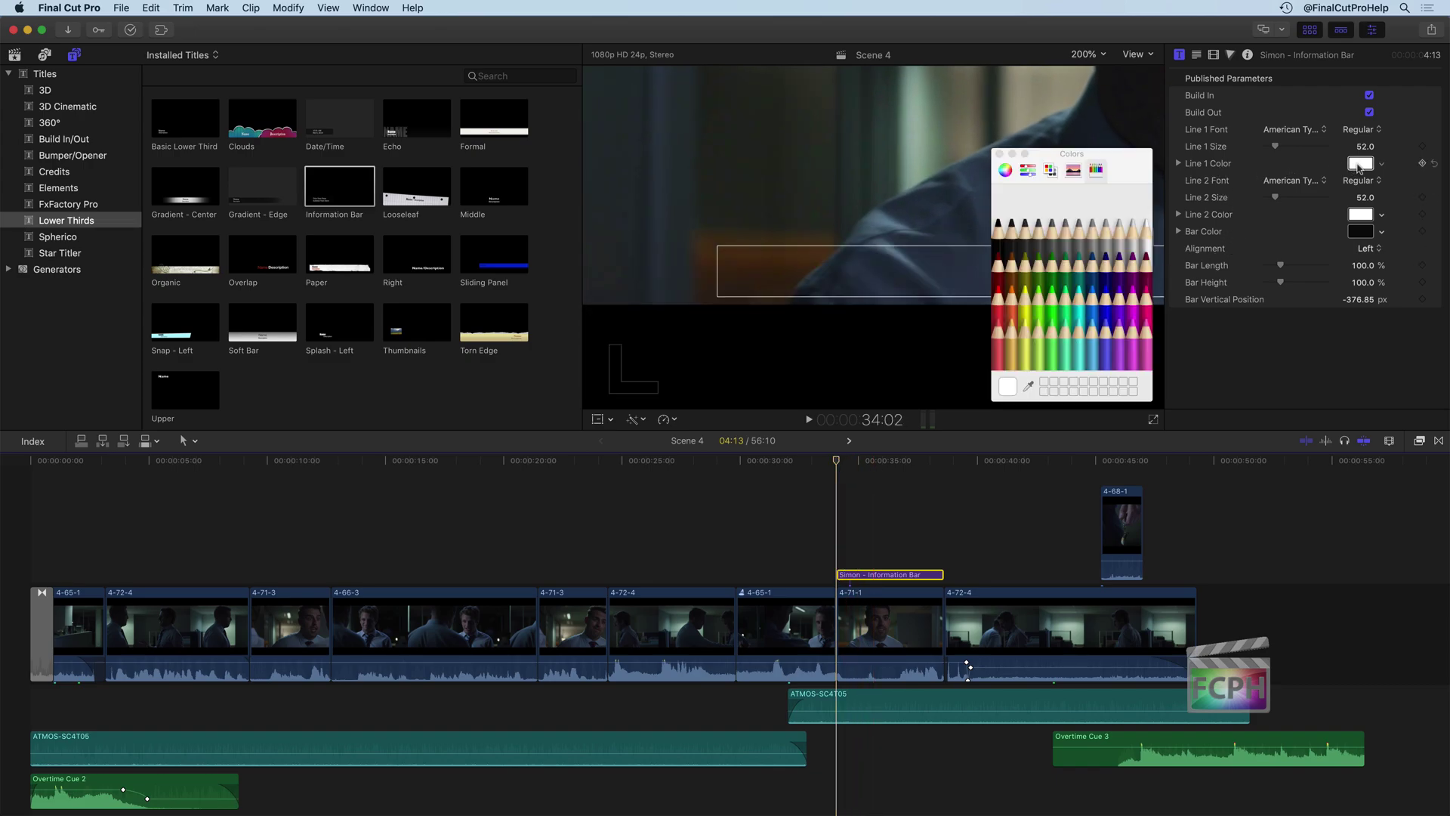
click(1422, 164)
click(1004, 169)
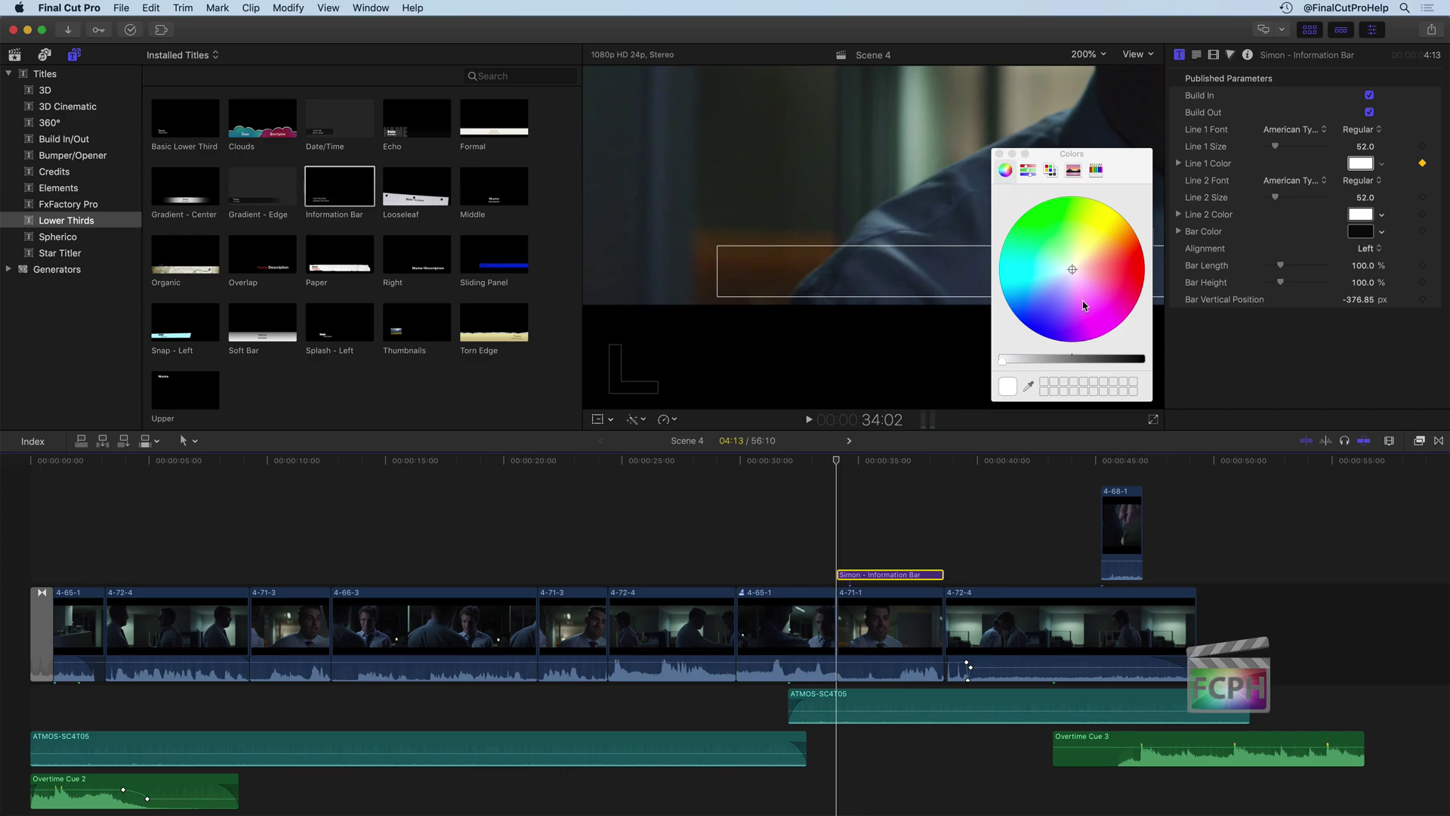
drag(1073, 269, 1033, 213)
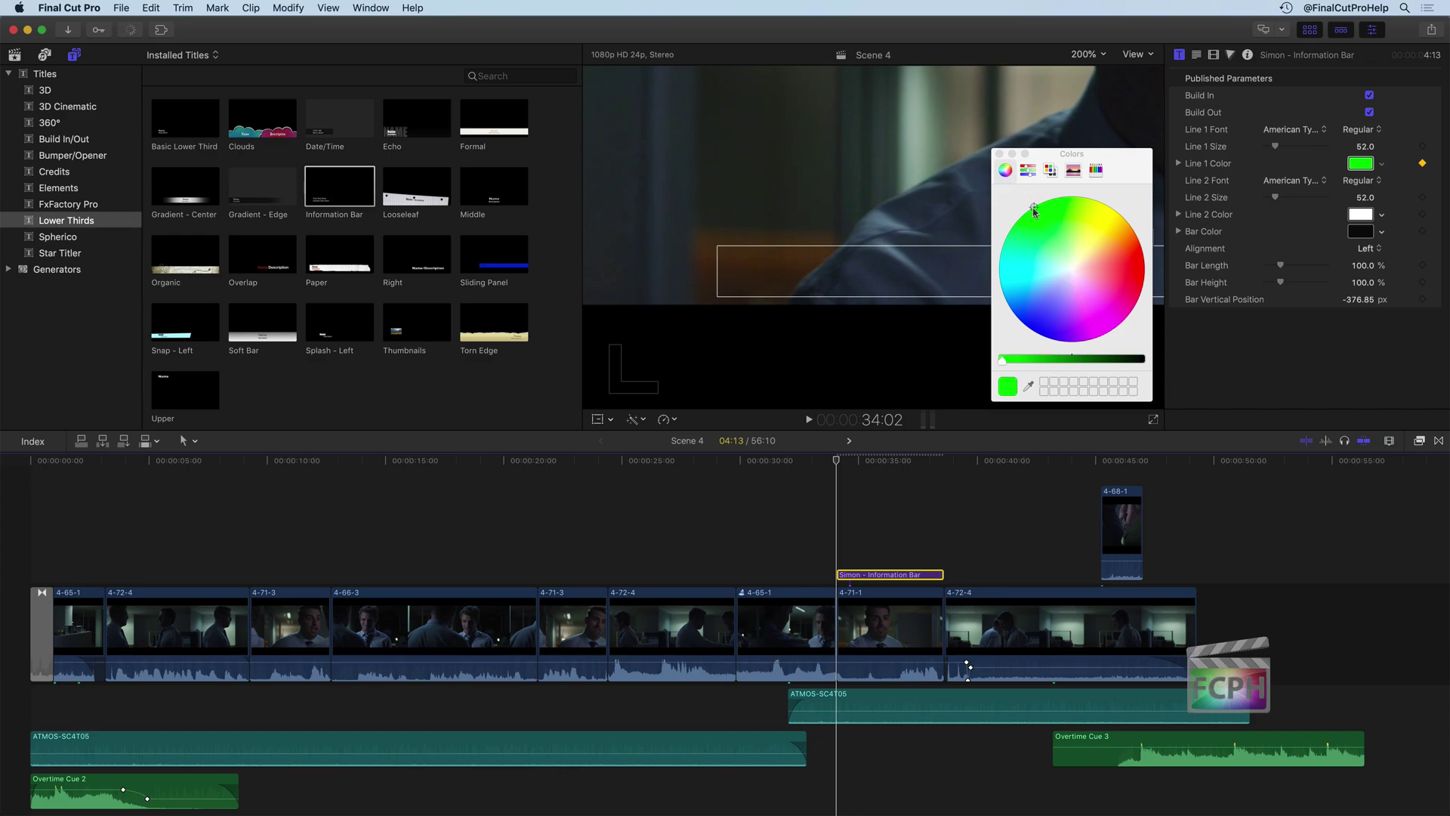
- At the title's middle, add a Line 1 Color keyframe set to red
click(836, 462)
drag(836, 463, 890, 468)
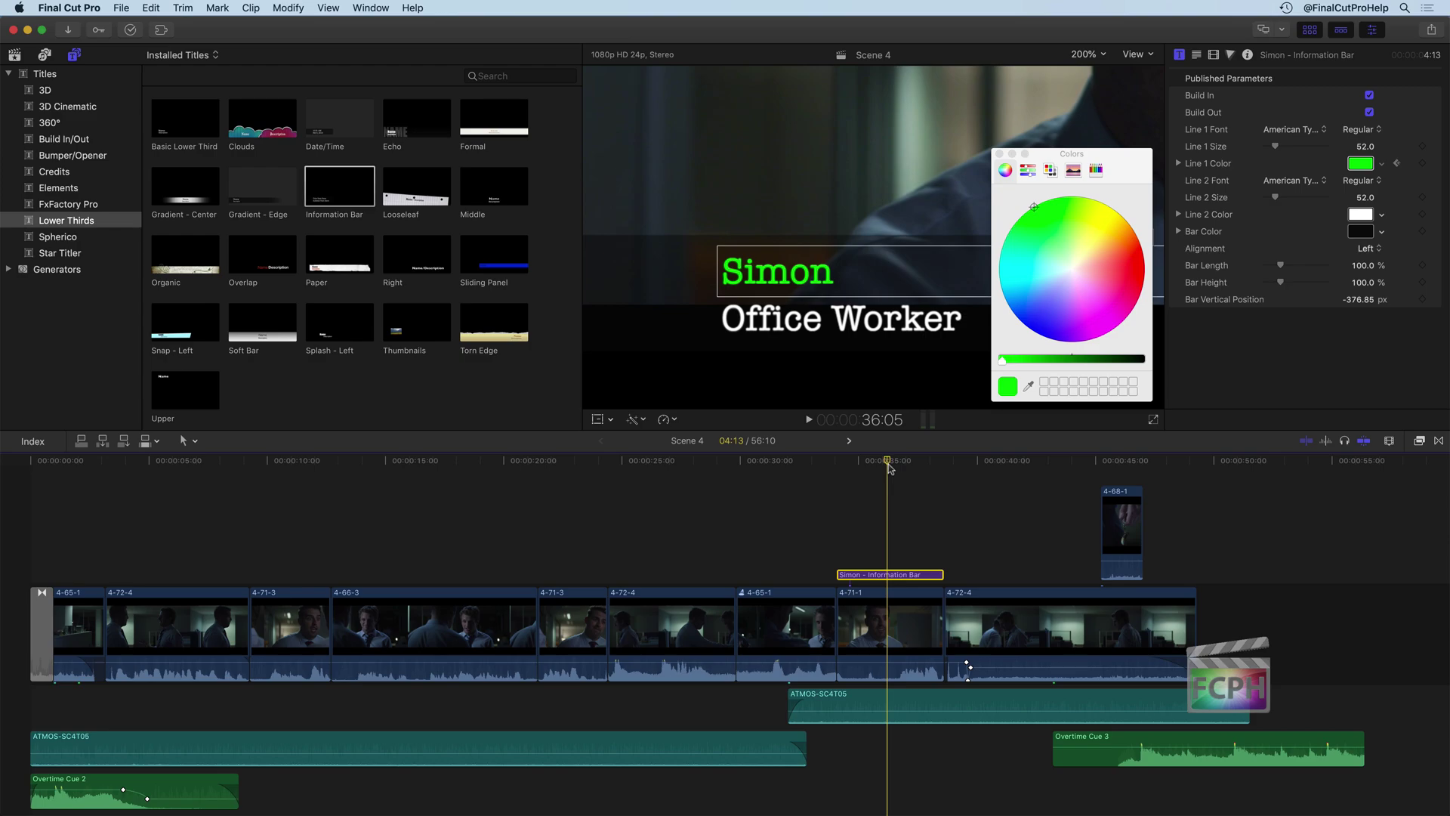
click(1423, 164)
drag(1078, 232, 1169, 291)
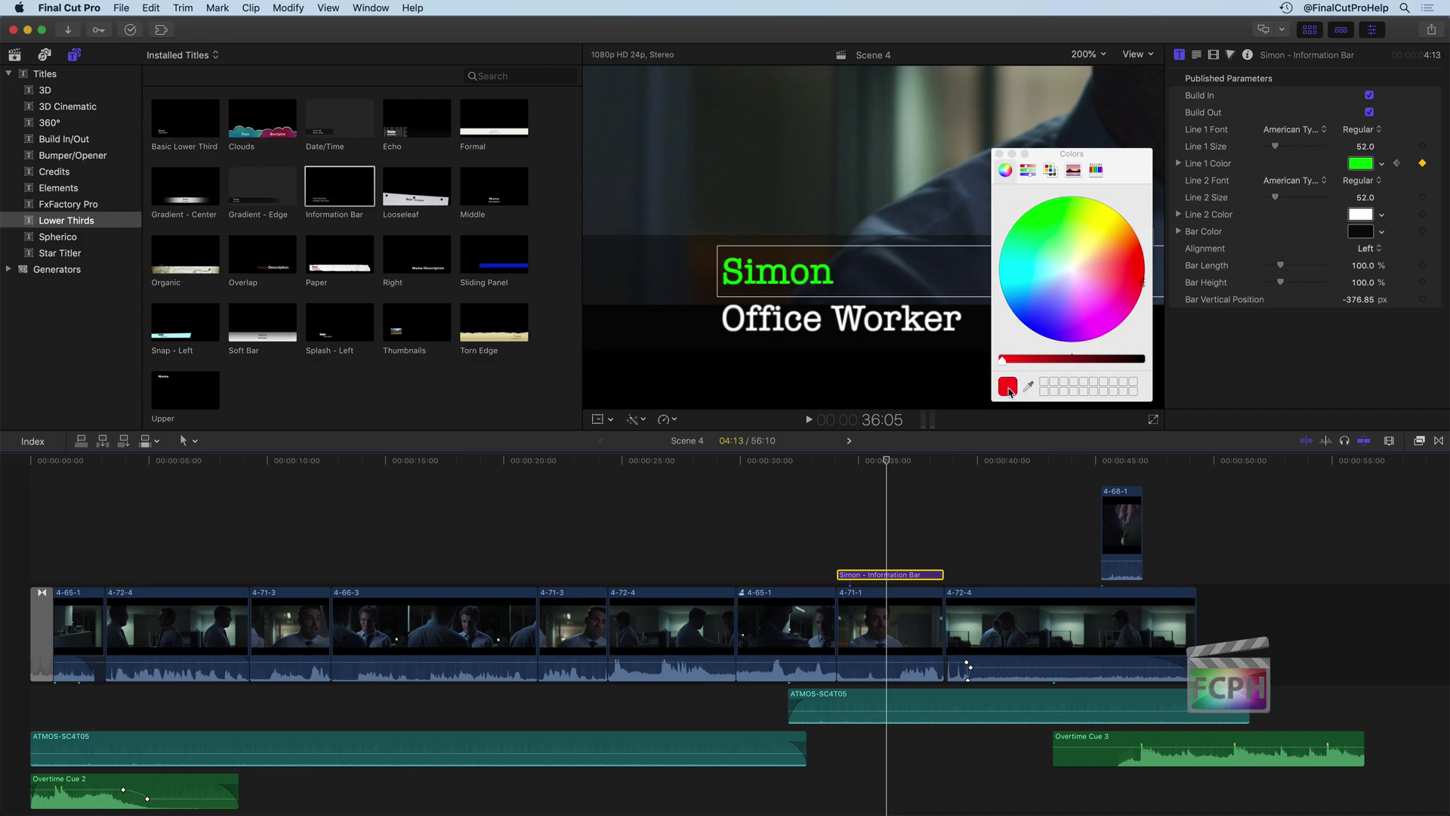
drag(1009, 388, 1369, 167)
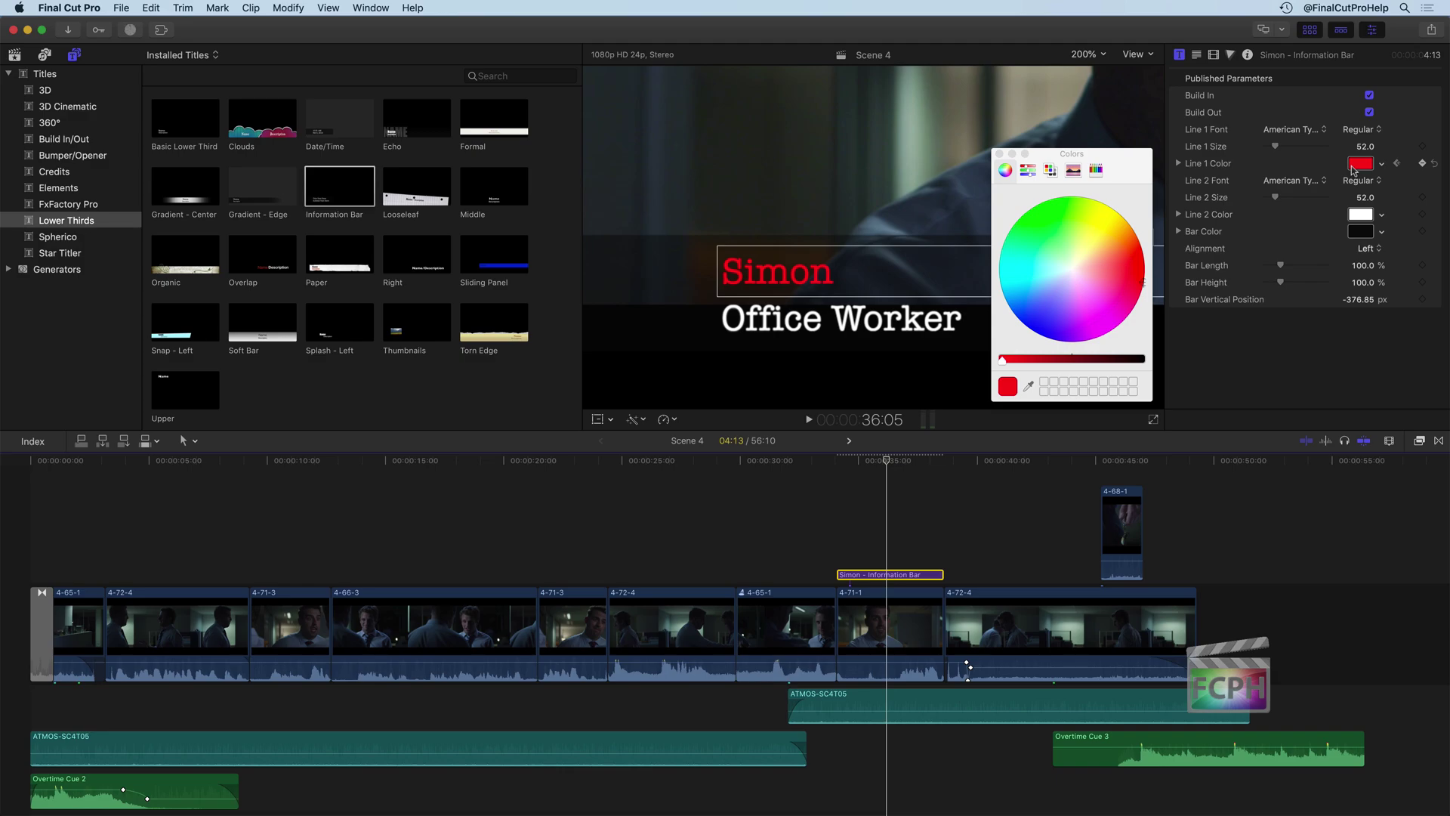
- One frame before the title's end, add a Line 1 Color keyframe set to blue
click(944, 467)
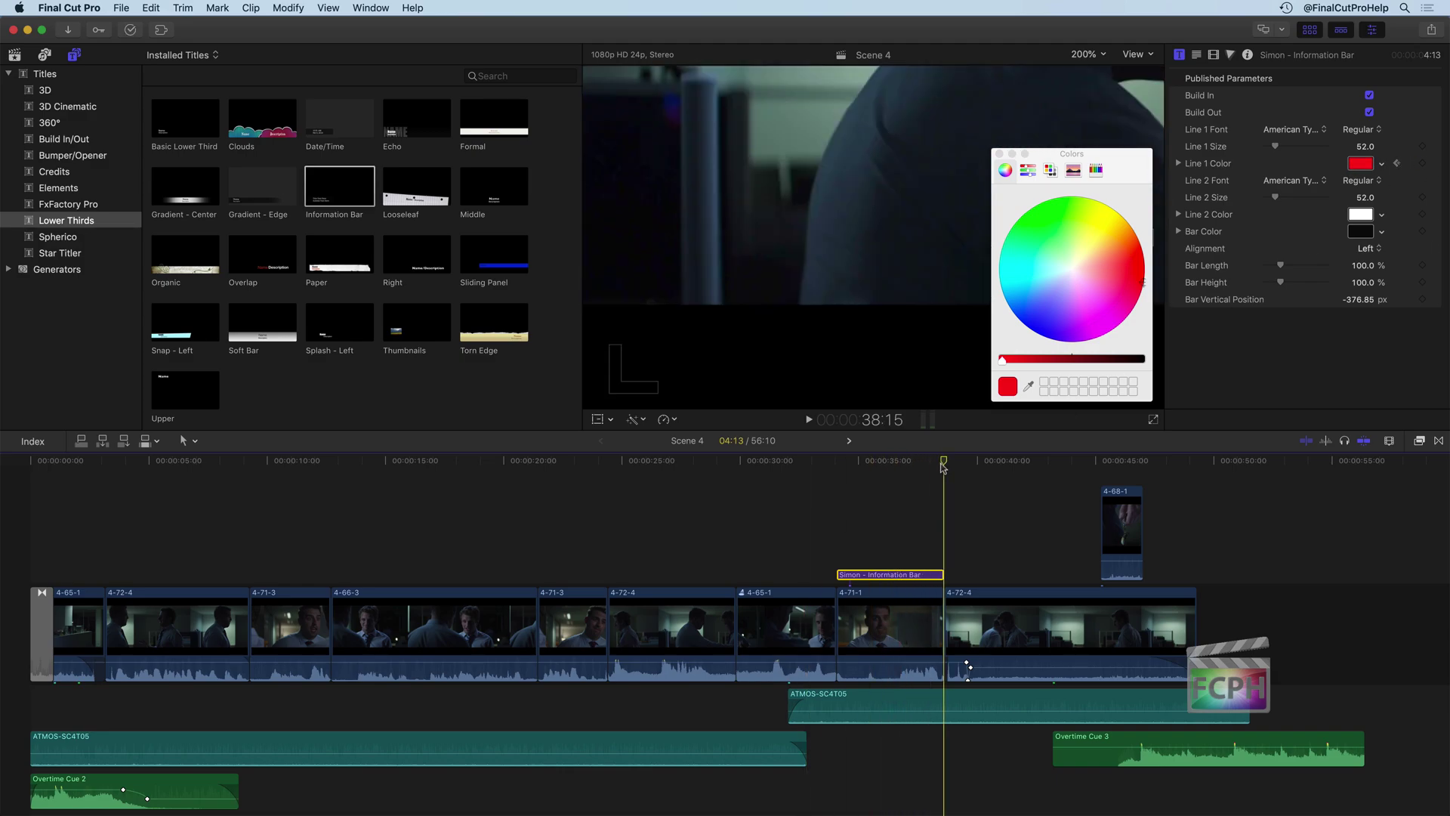
key(Left)
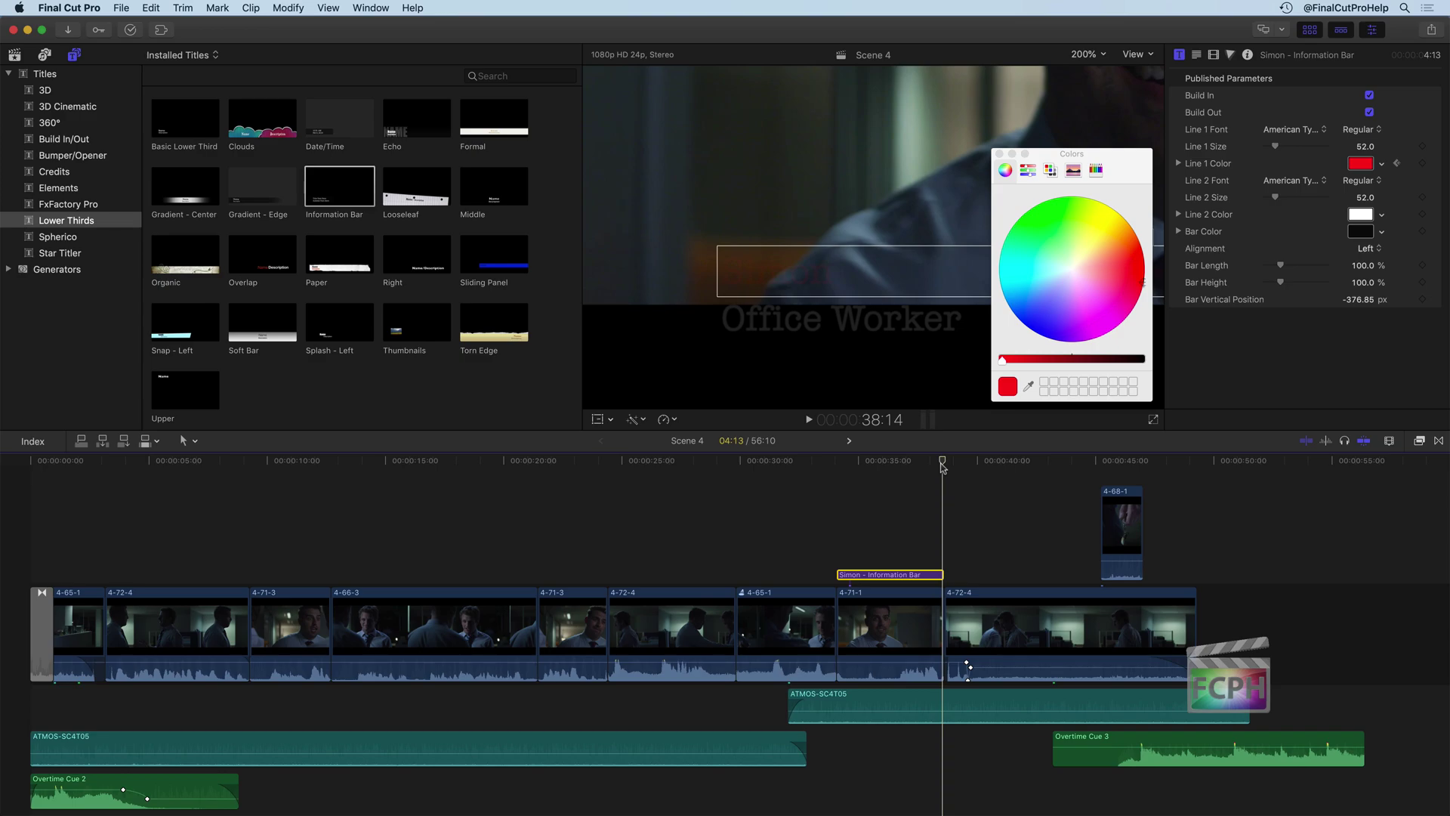
click(1423, 164)
drag(1146, 310, 996, 307)
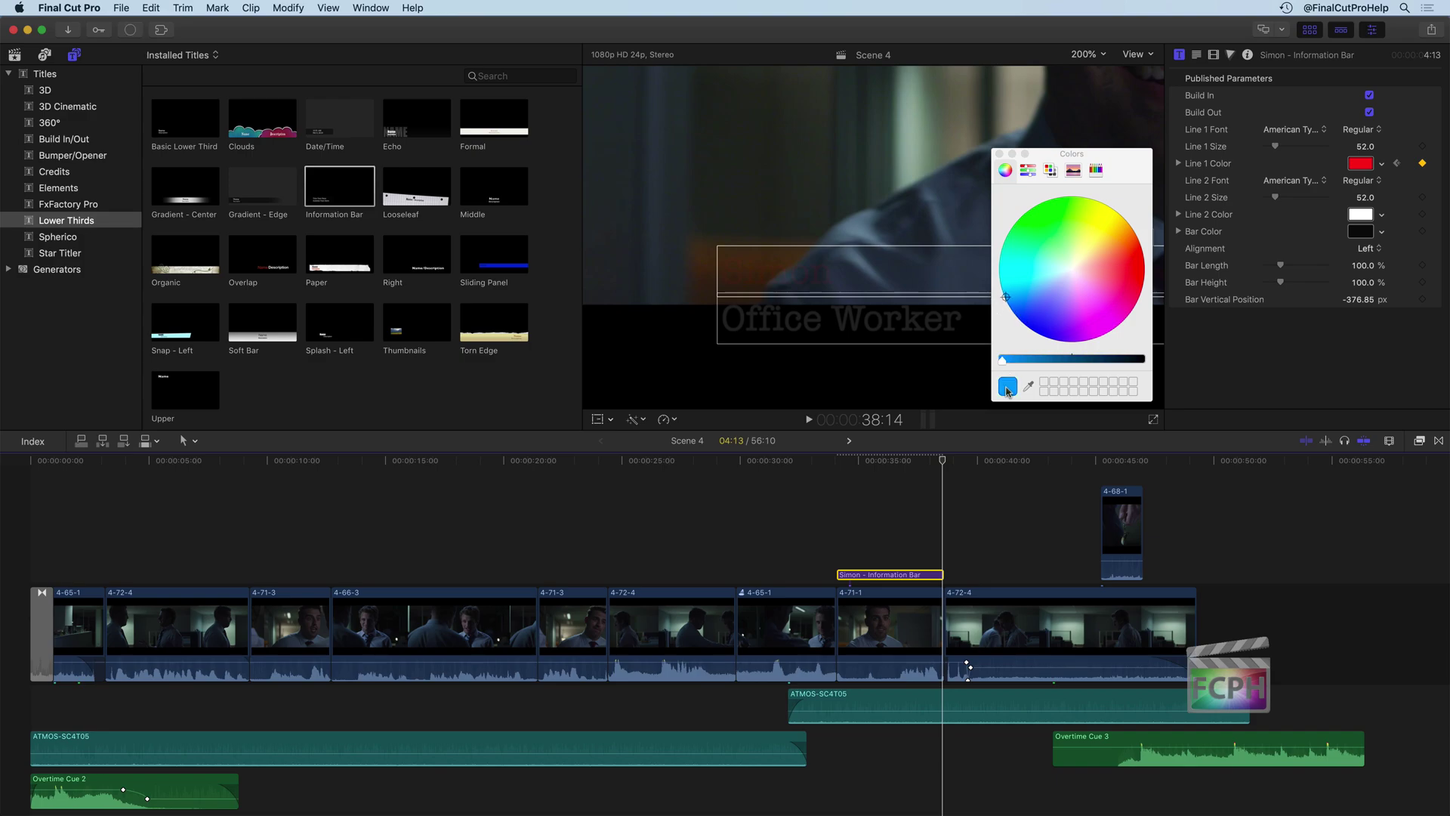
click(1361, 164)
click(999, 153)
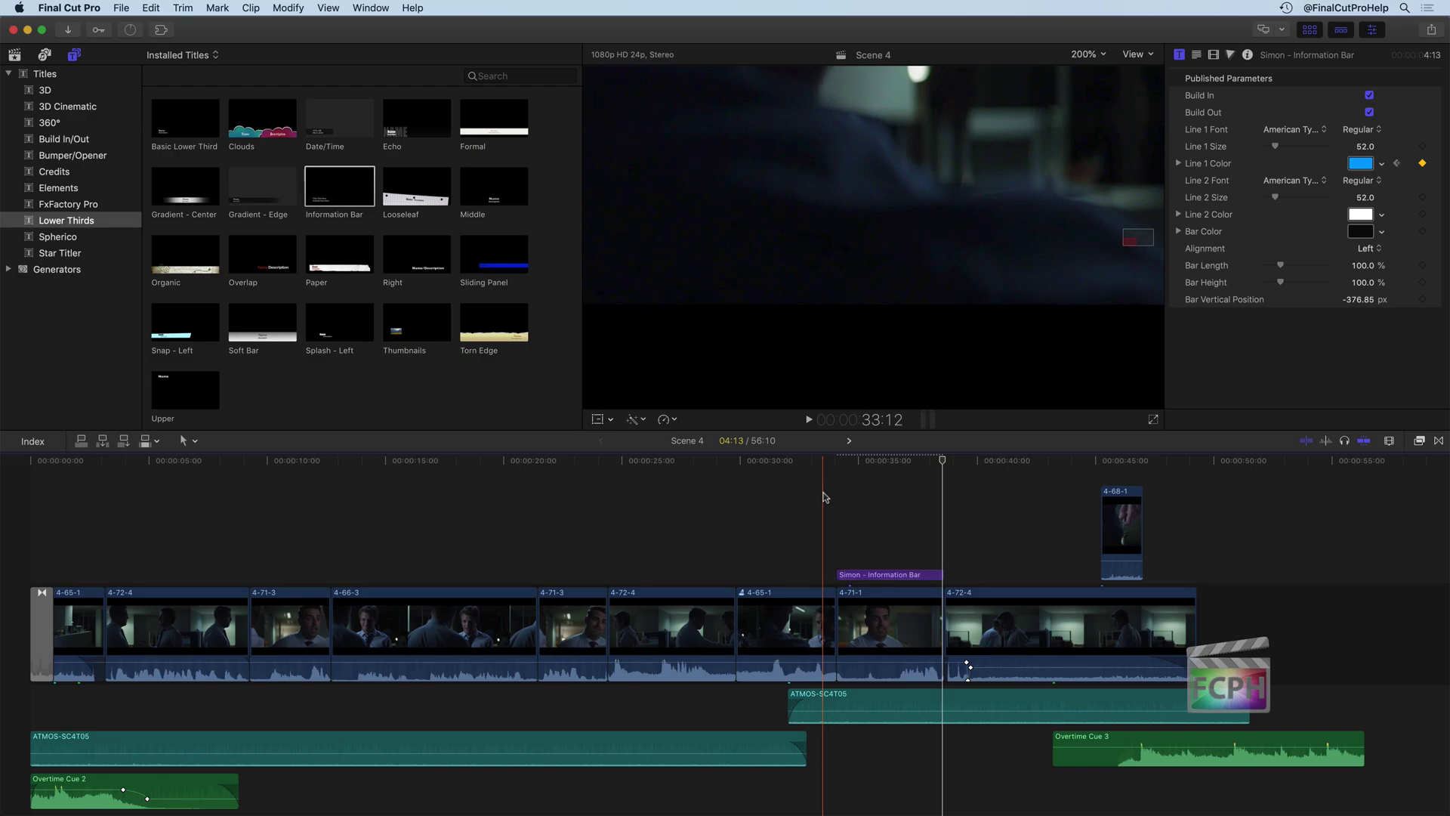
- Reselect the Simon – Information Bar title and raise Line 1 Size from 52 to 53
drag(824, 462, 809, 465)
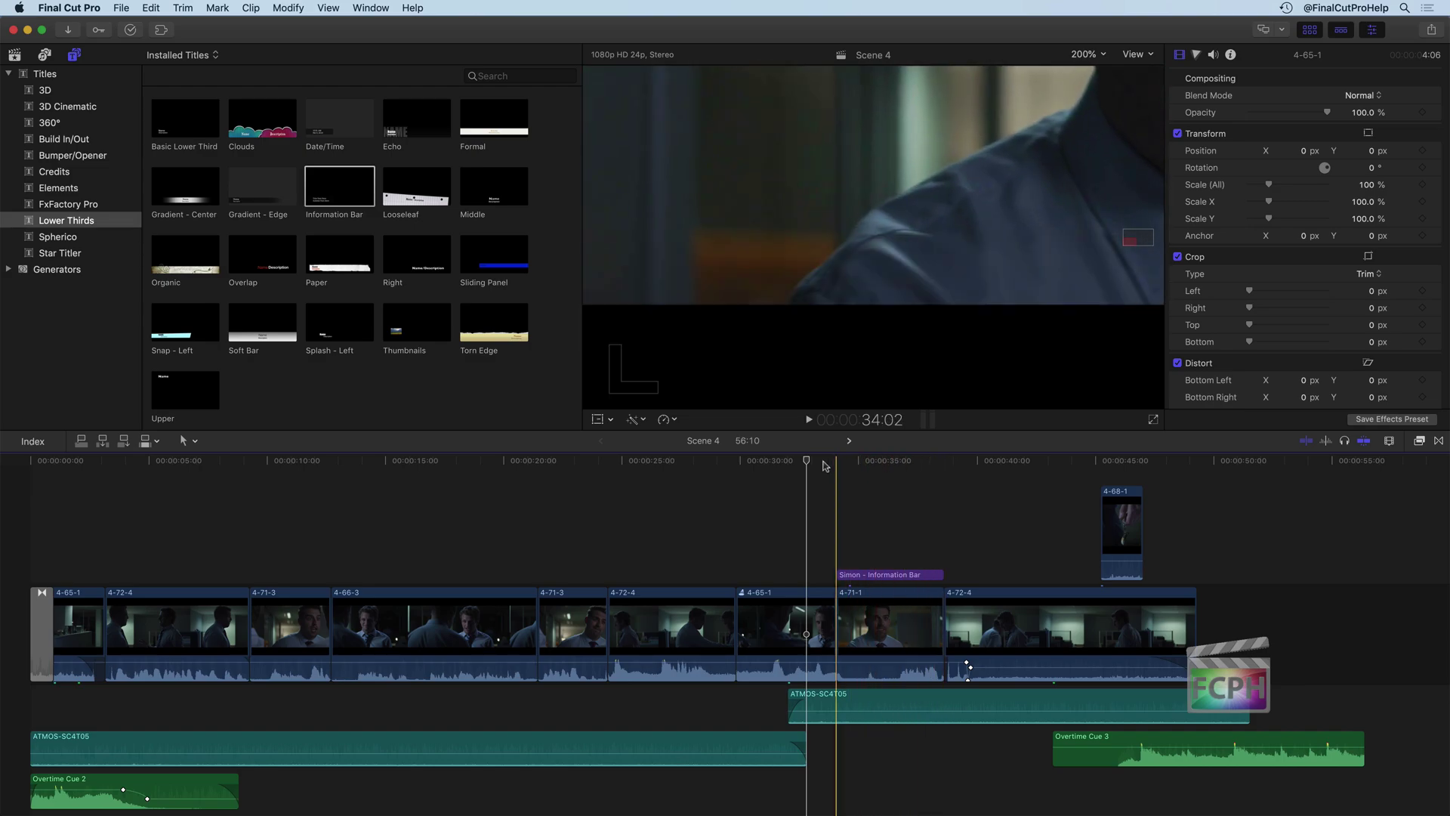
click(861, 574)
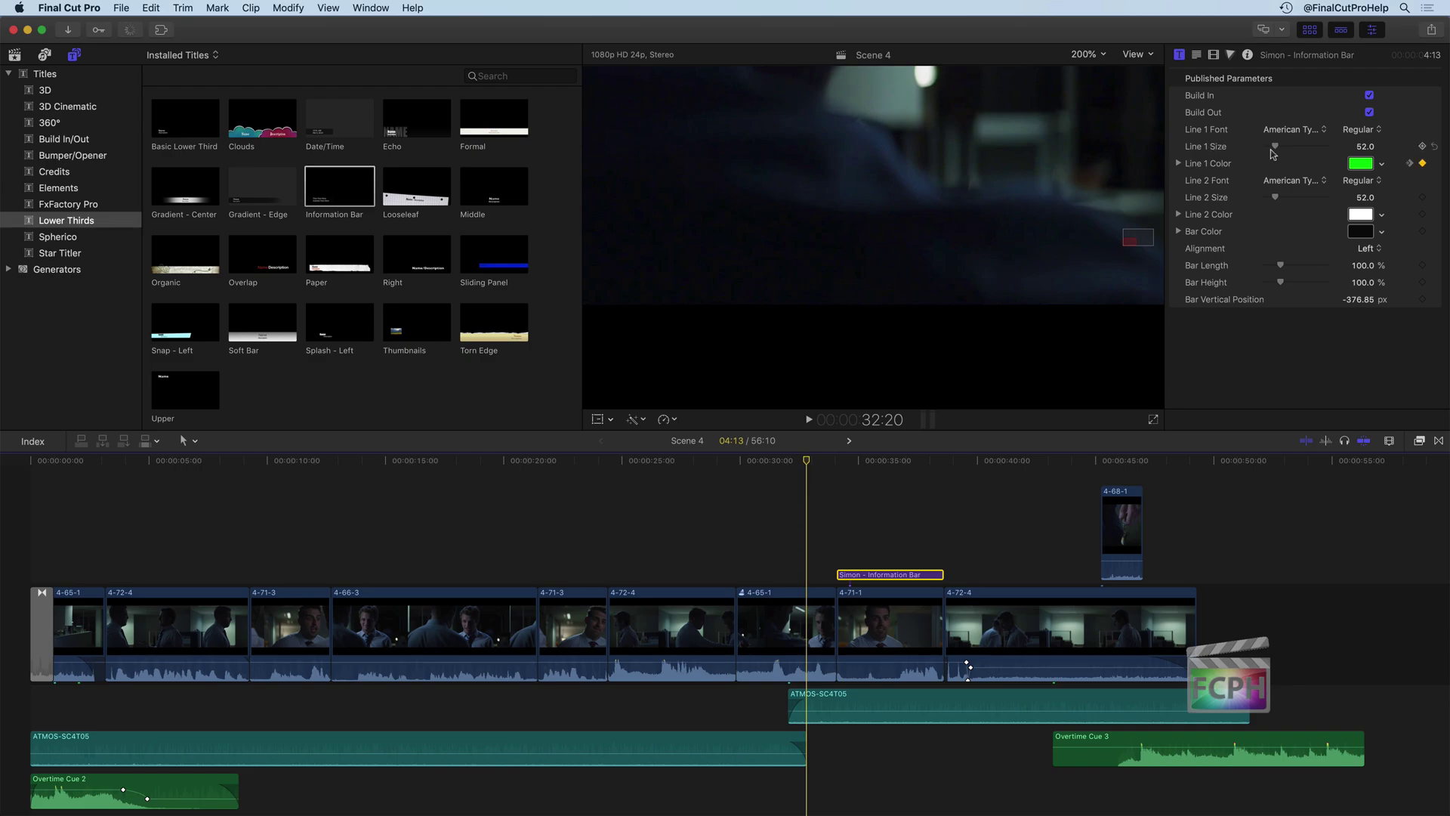
drag(1275, 147, 1278, 151)
- Play through the title to check the colour animation, then fit the frame in the viewer
click(780, 462)
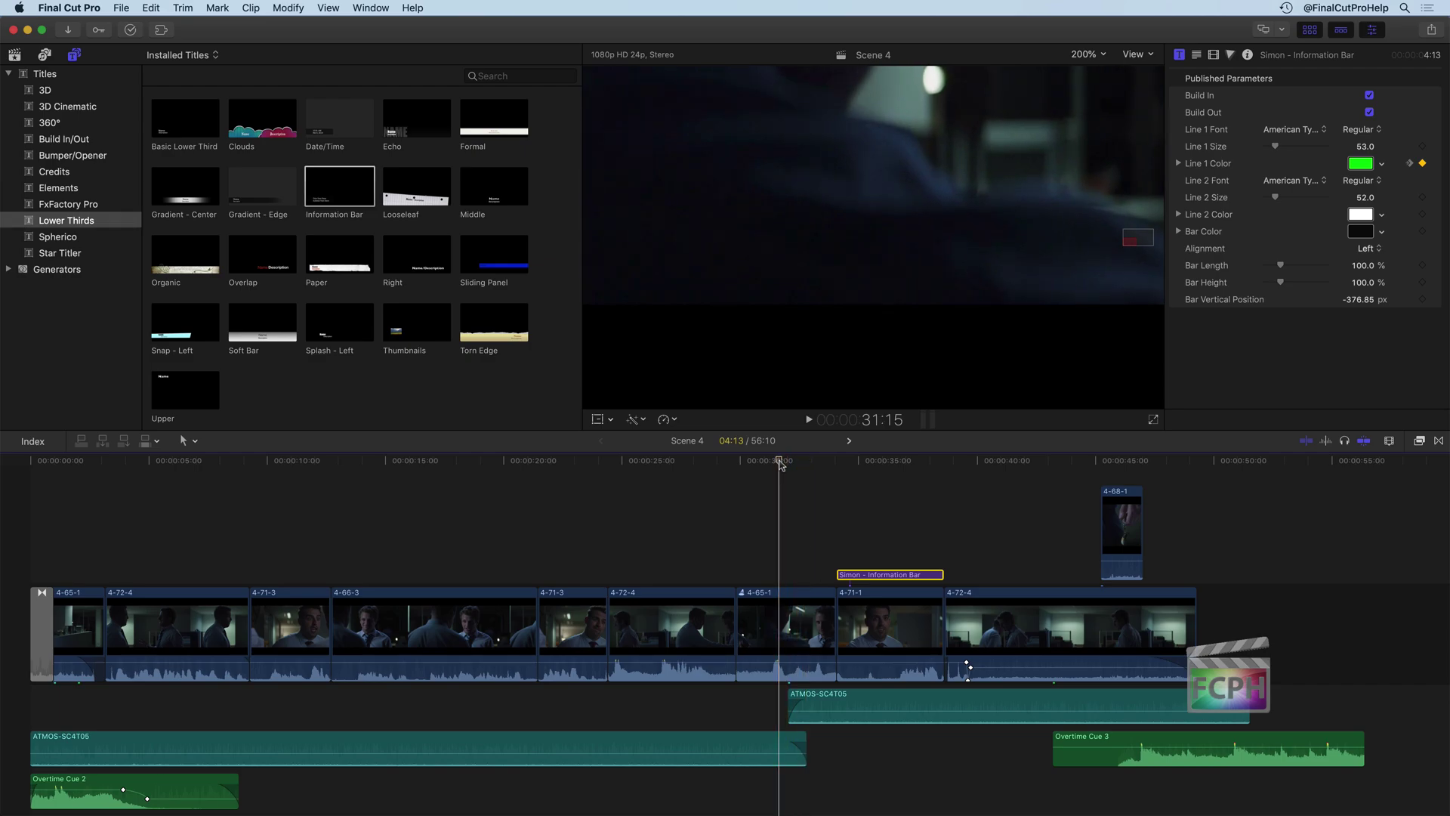
key(space)
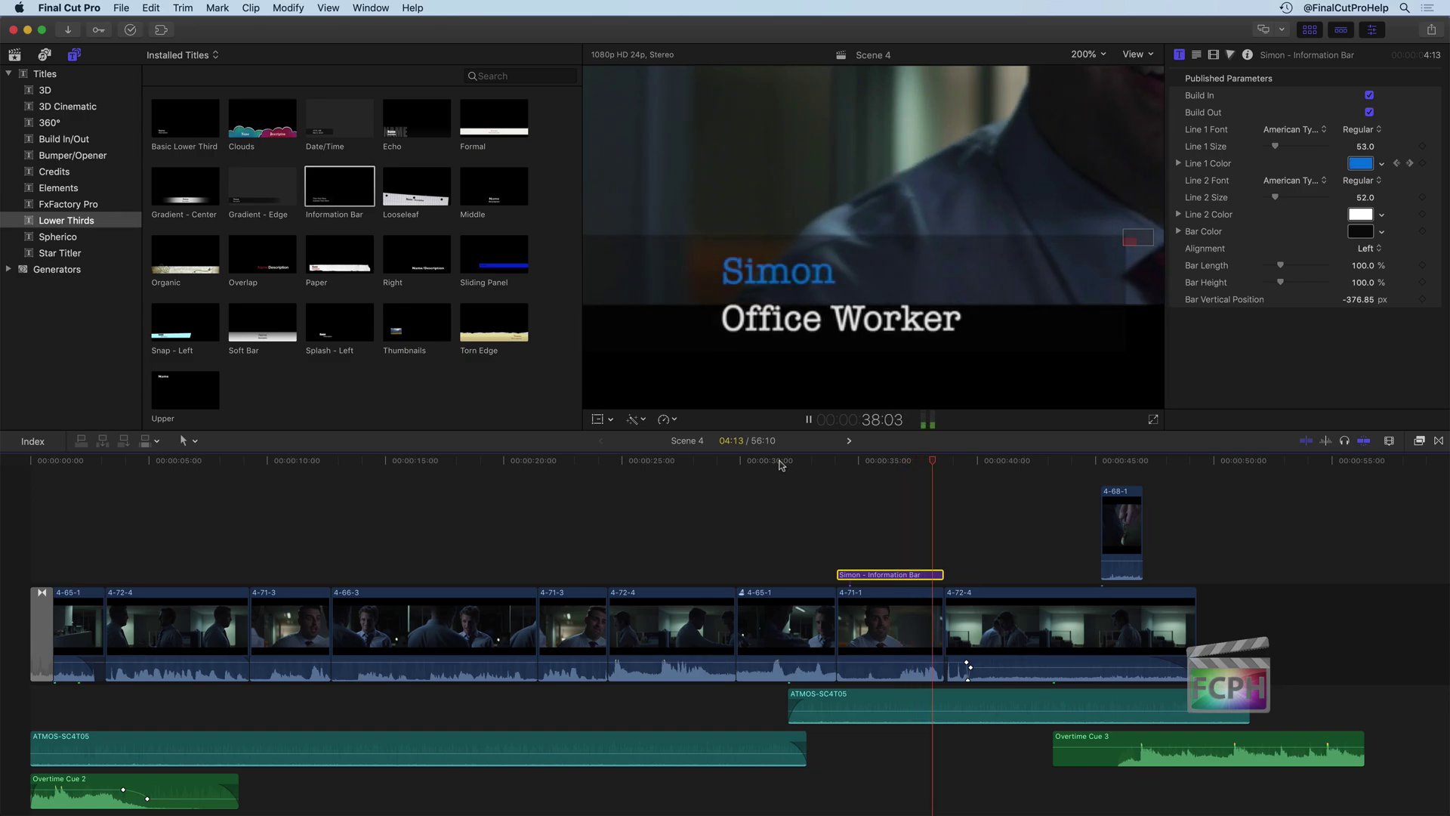
key(space)
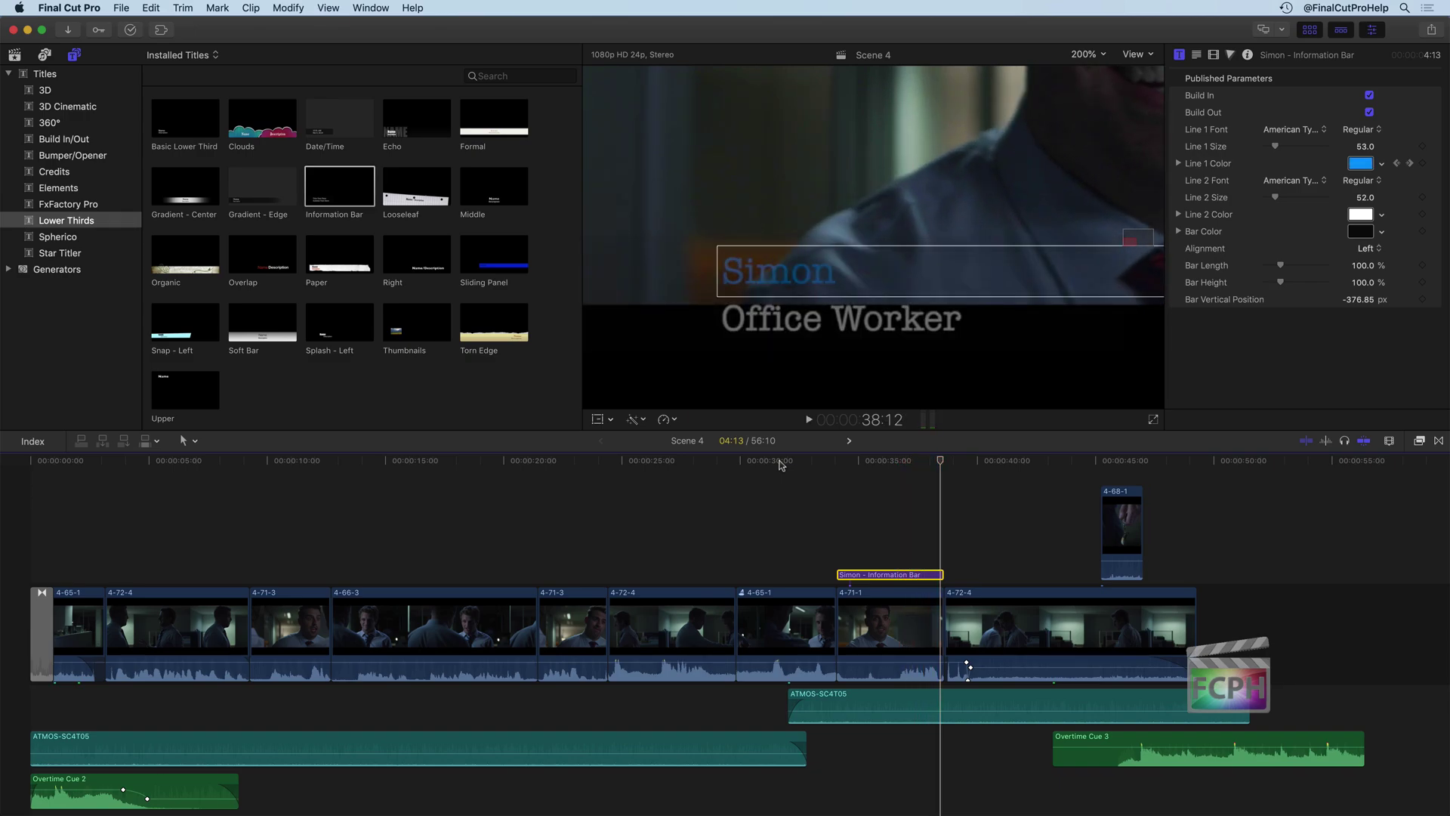
click(873, 461)
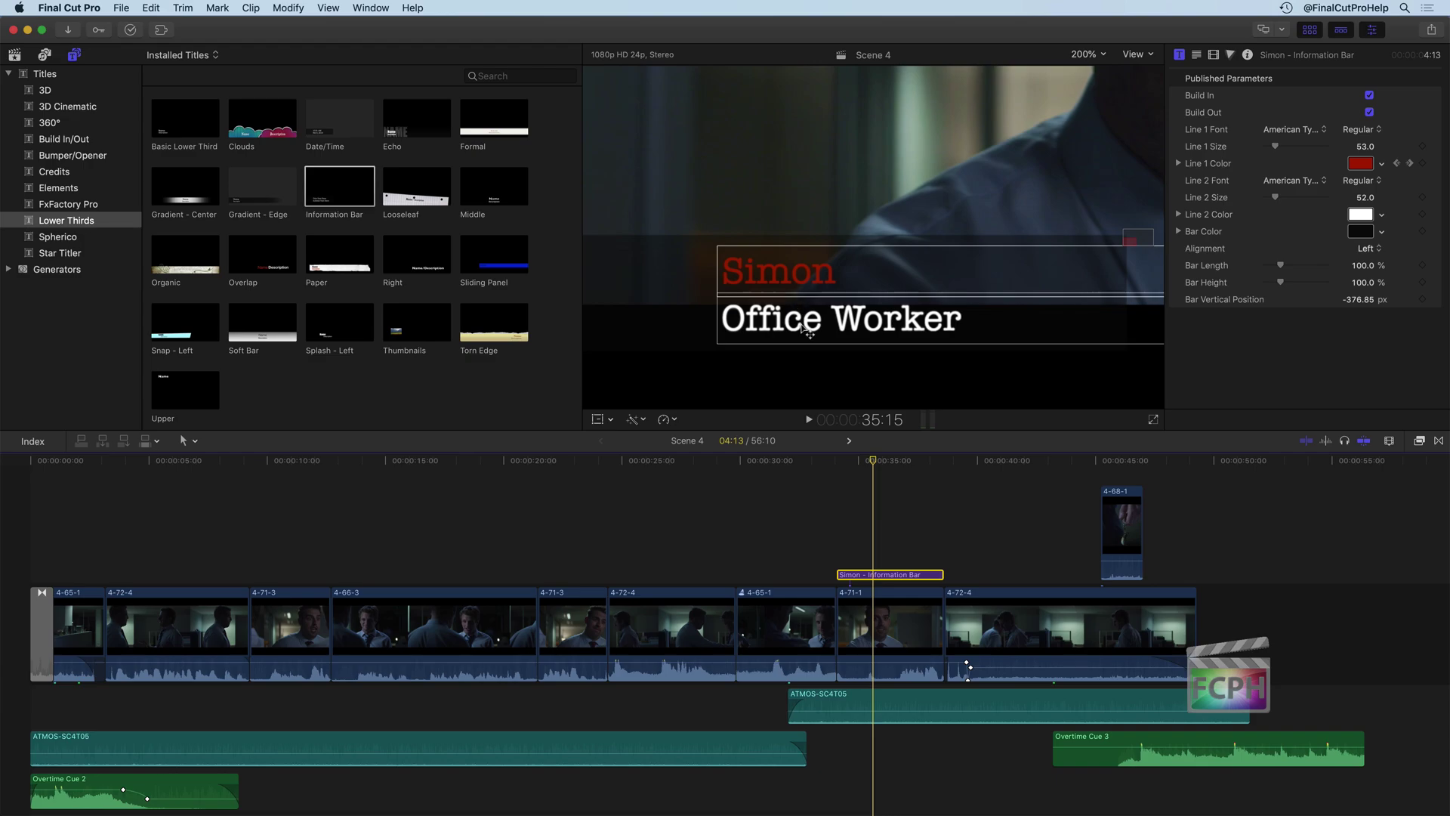
key(shift+z)
- Mute the sound, replay the lower third to its end, then list all titles in the browser
key(XF86AudioMute)
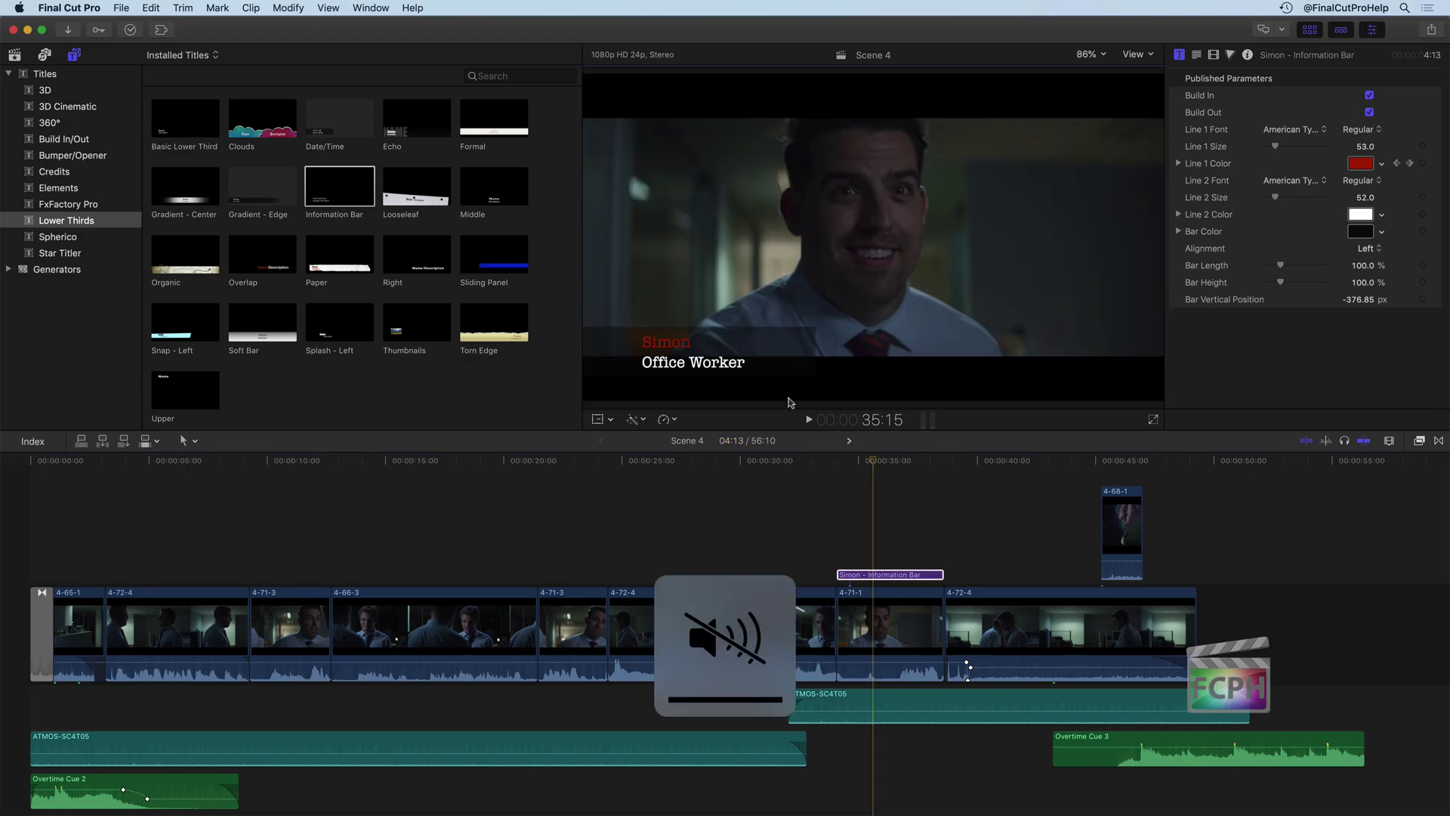
click(809, 464)
key(space)
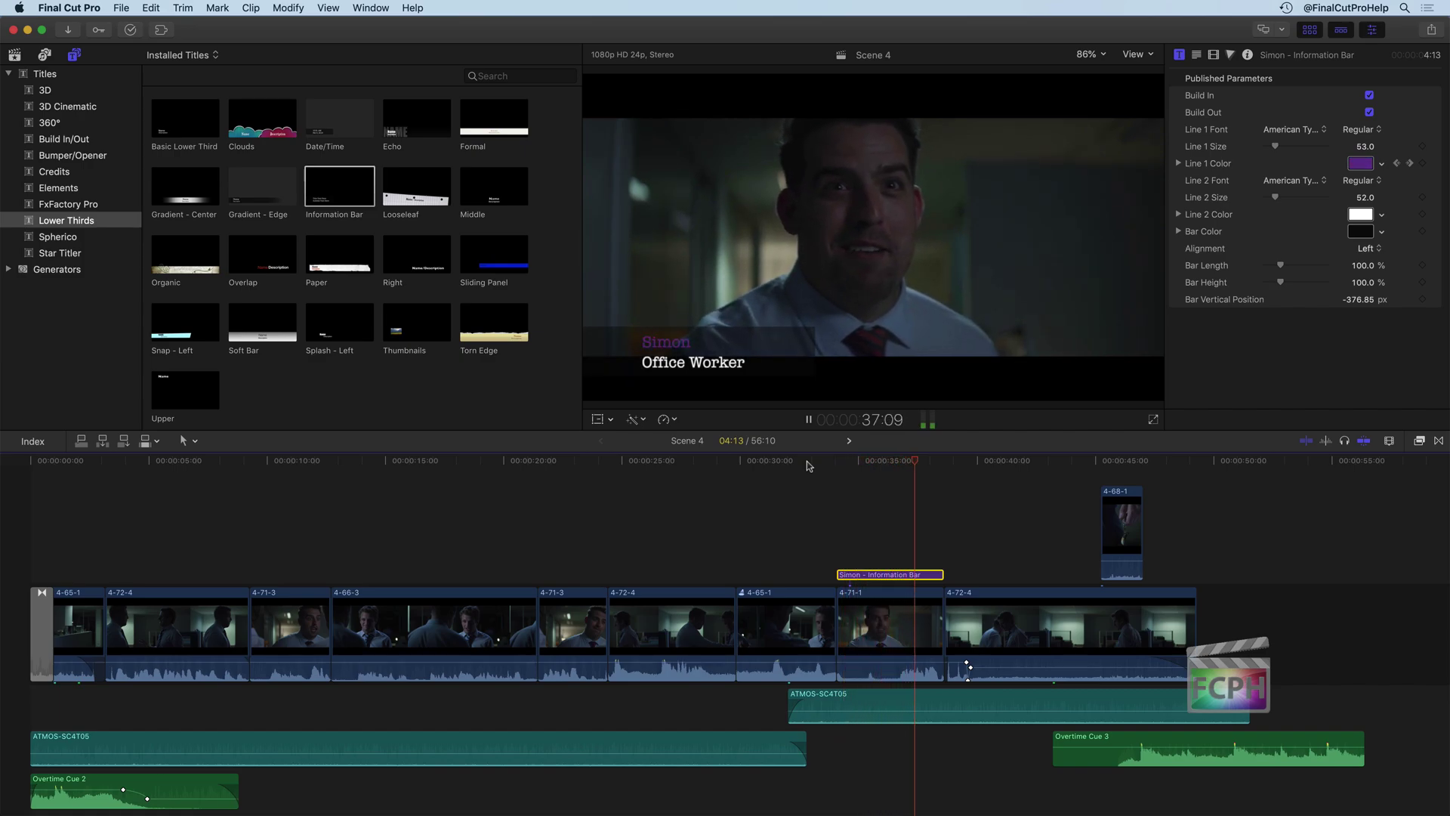
key(space)
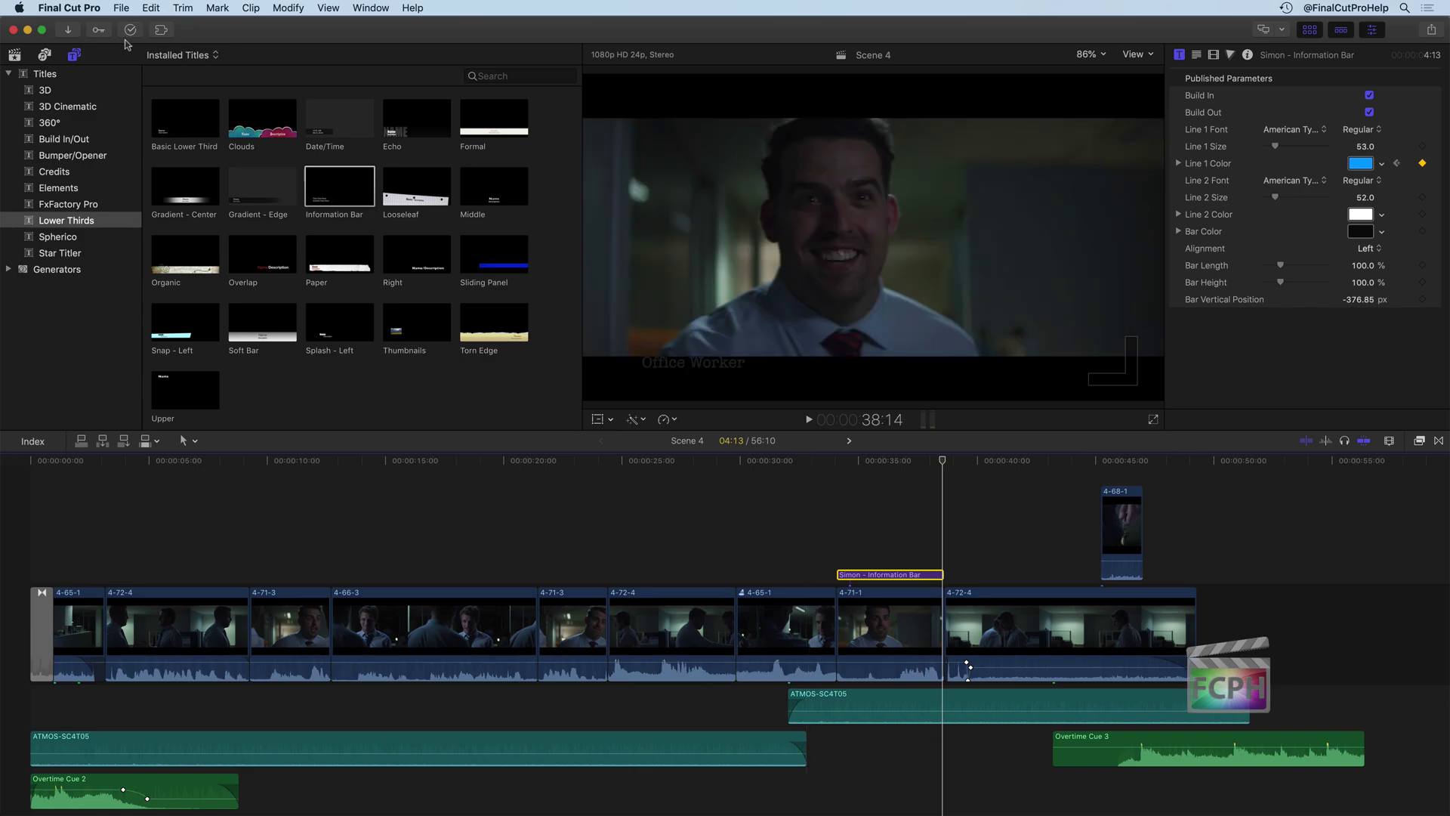
click(60, 75)
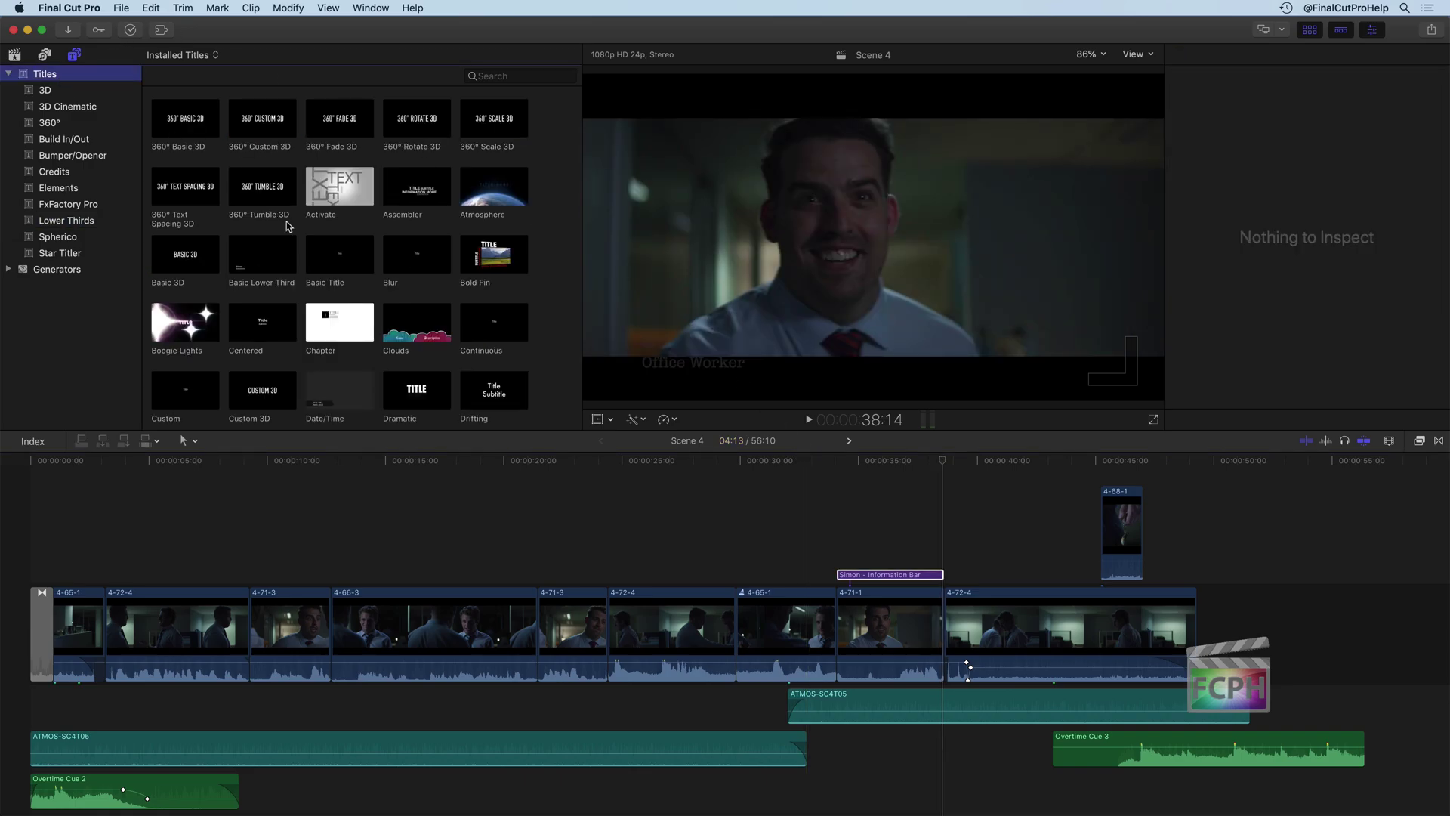